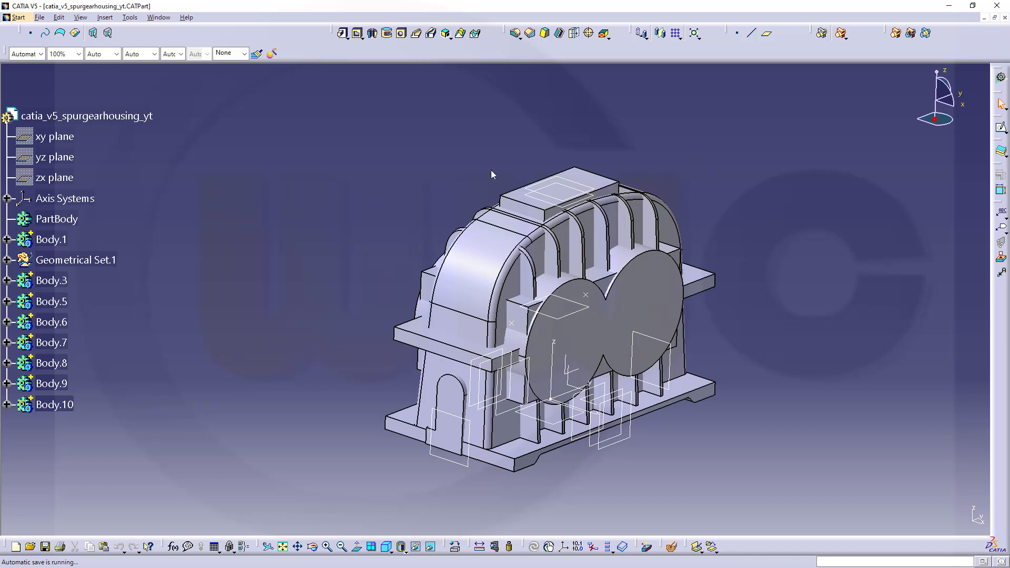
Expand Body.10 and Body.5 in the tree and examine their features along with the underside of the housing base.
click(7, 406)
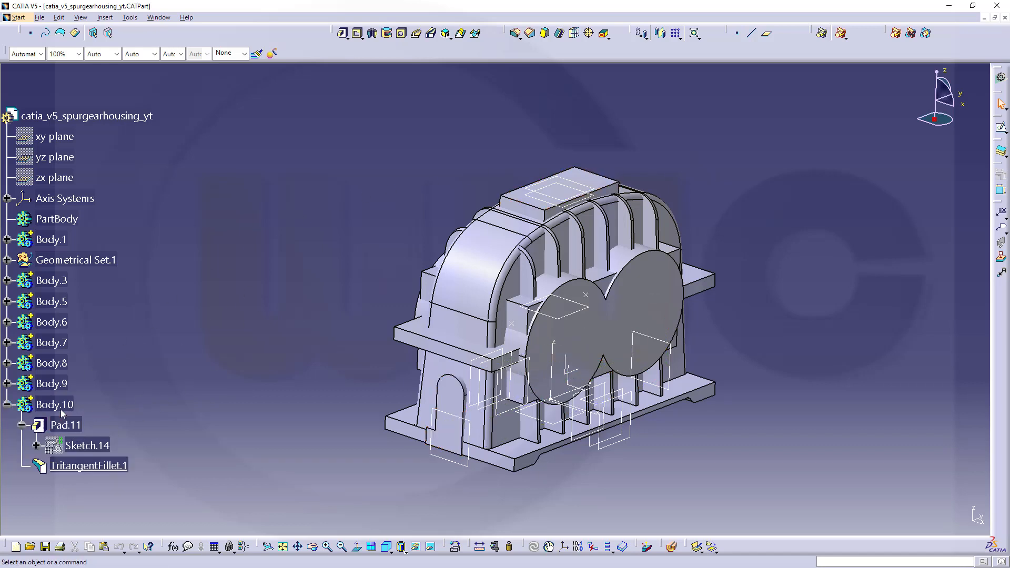
middle_drag(345, 345, 392, 287)
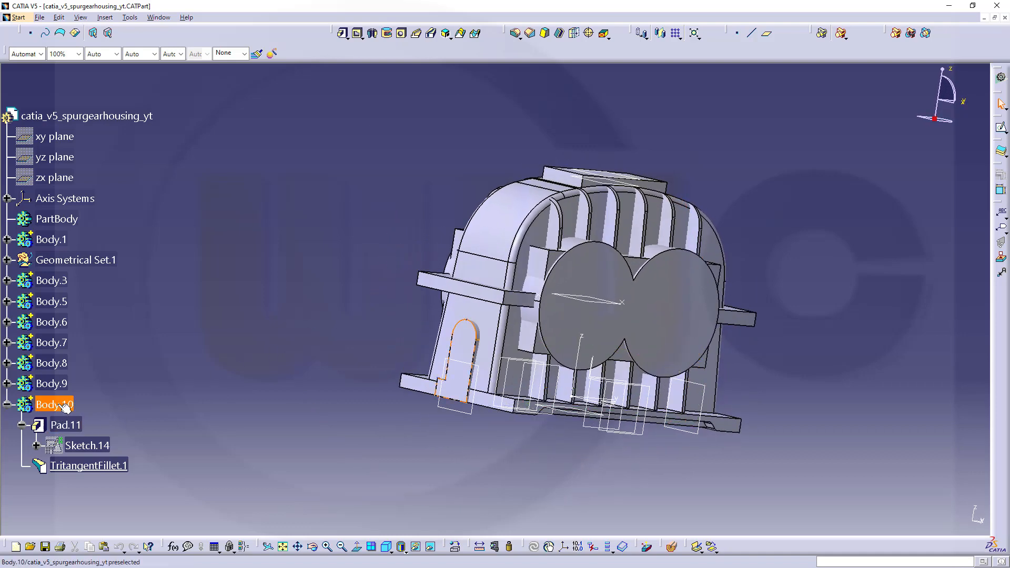
click(6, 303)
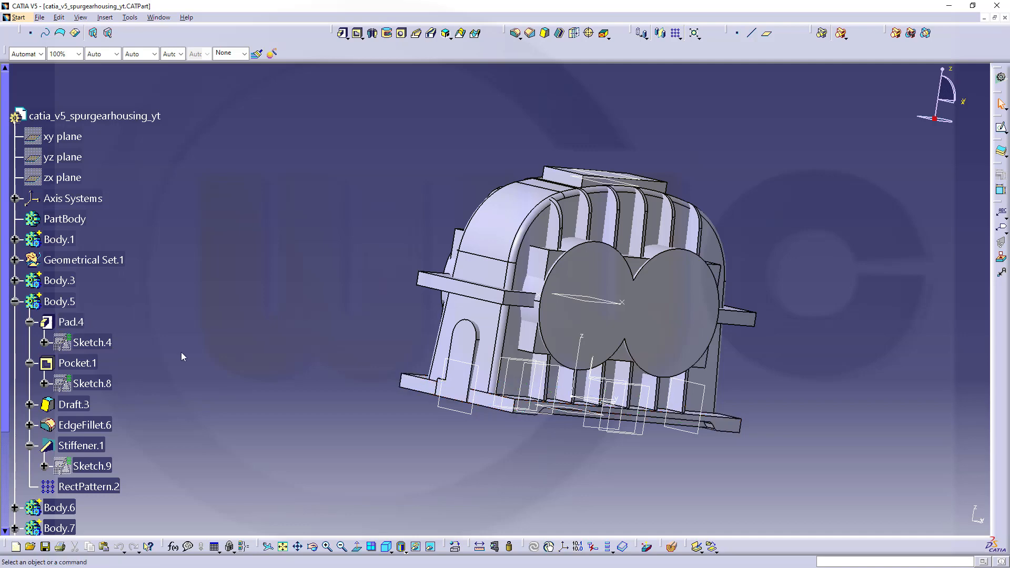
middle_drag(592, 397, 586, 339)
scroll(219, 381, down, 3)
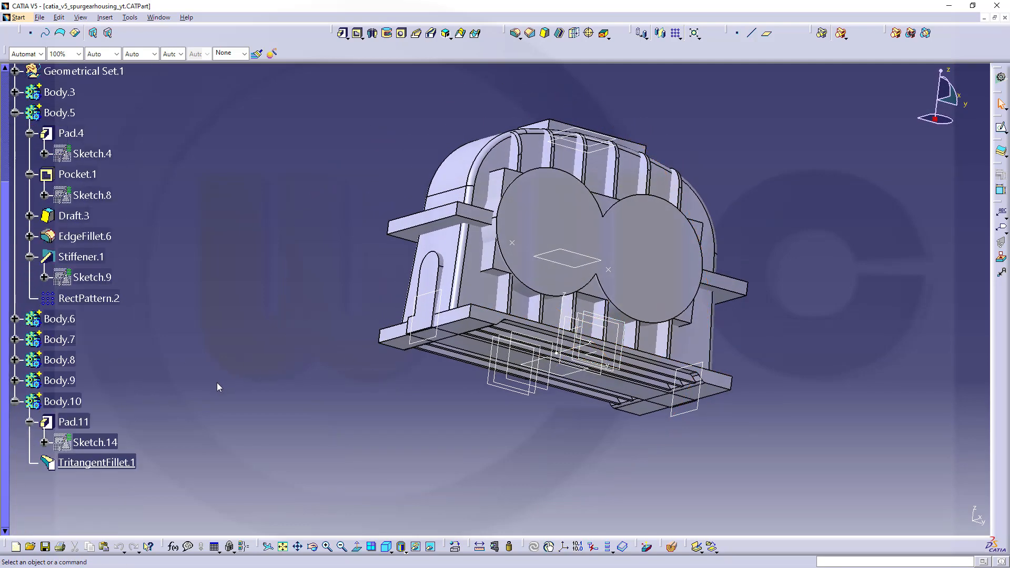
scroll(182, 383, up, 3)
scroll(182, 384, down, 3)
scroll(106, 392, up, 2)
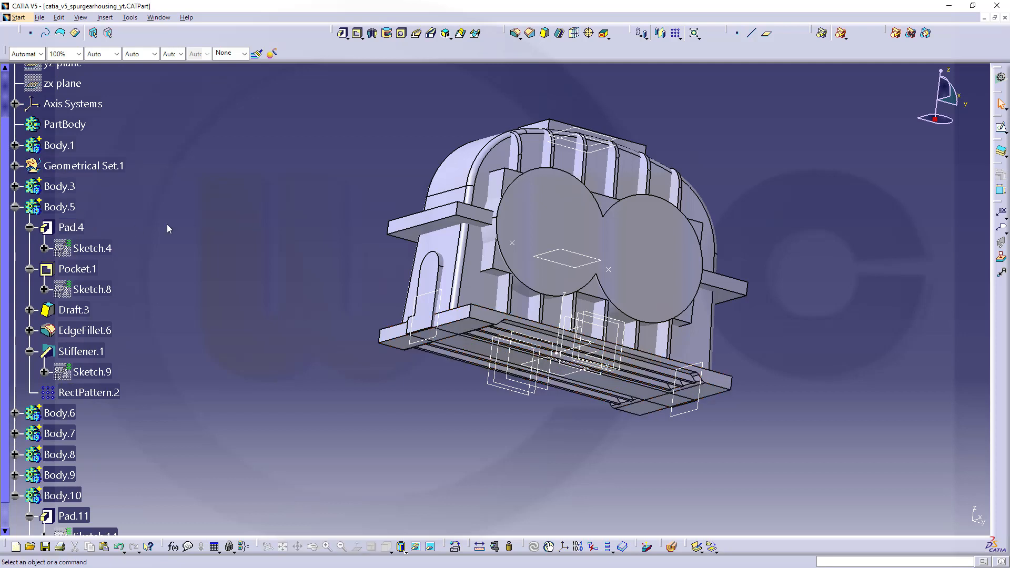
Add Body.10 to Body.5 with a Boolean Add and display only the current body.
click(896, 34)
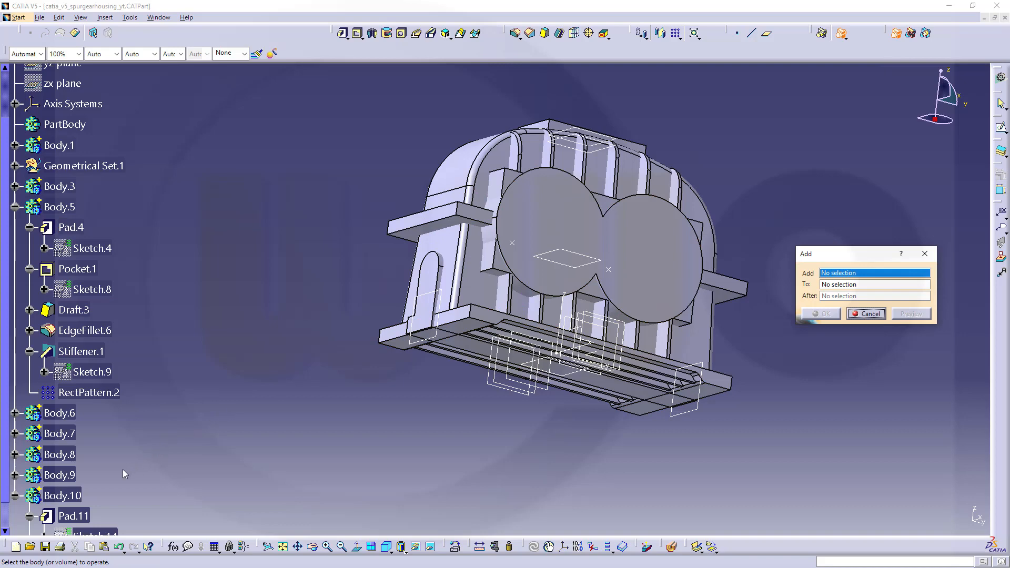
click(75, 498)
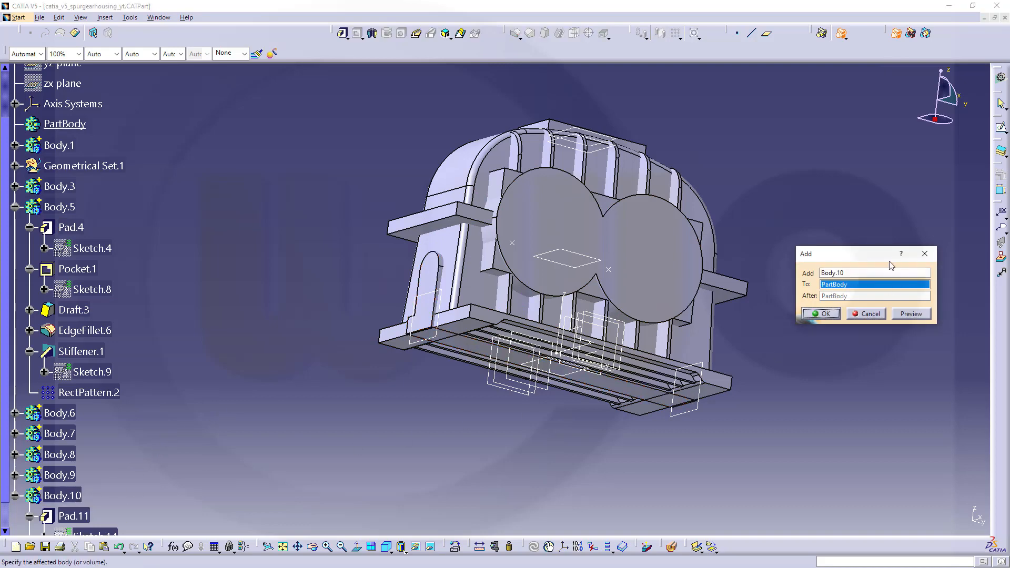
click(59, 207)
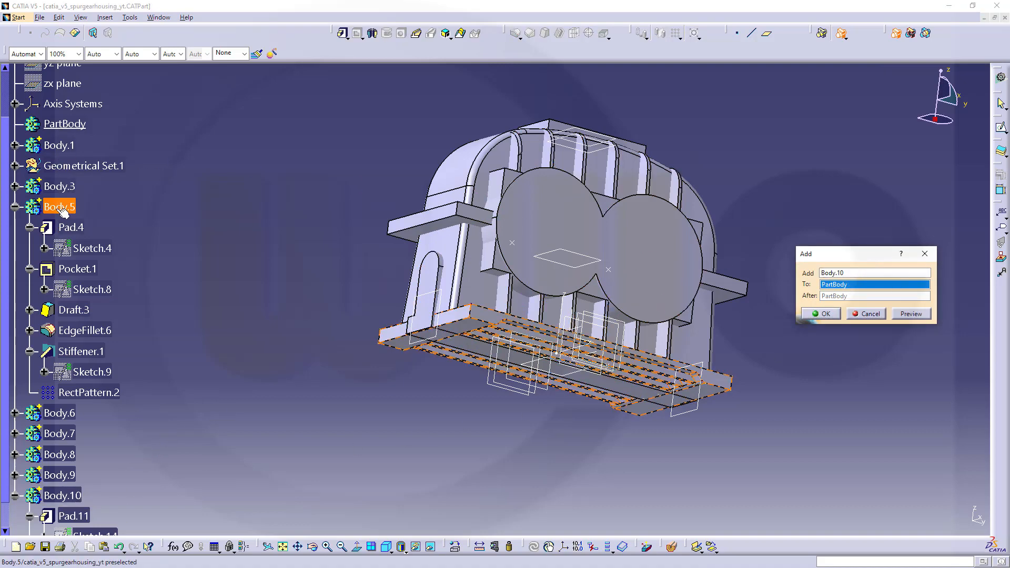
click(822, 313)
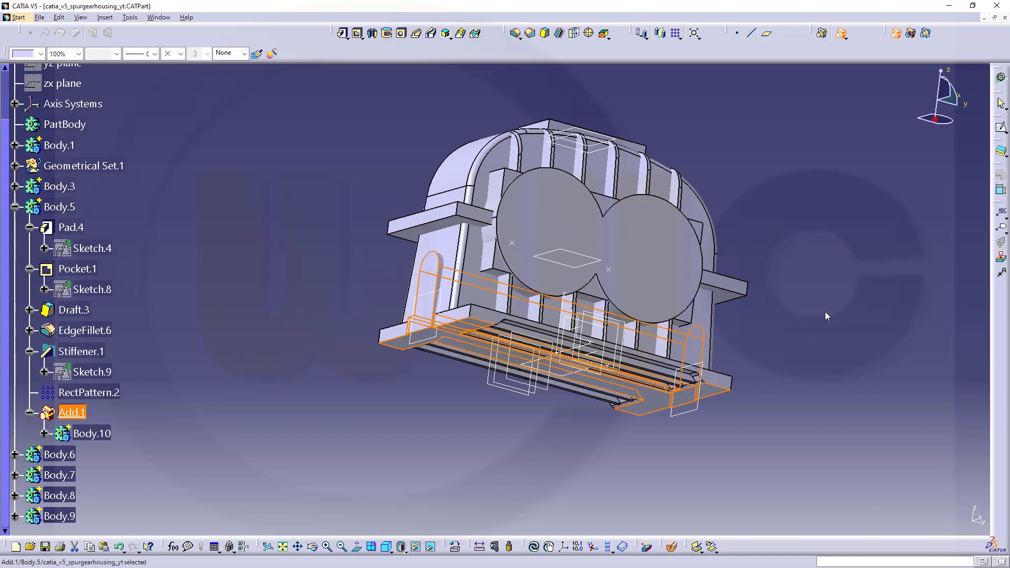
click(608, 549)
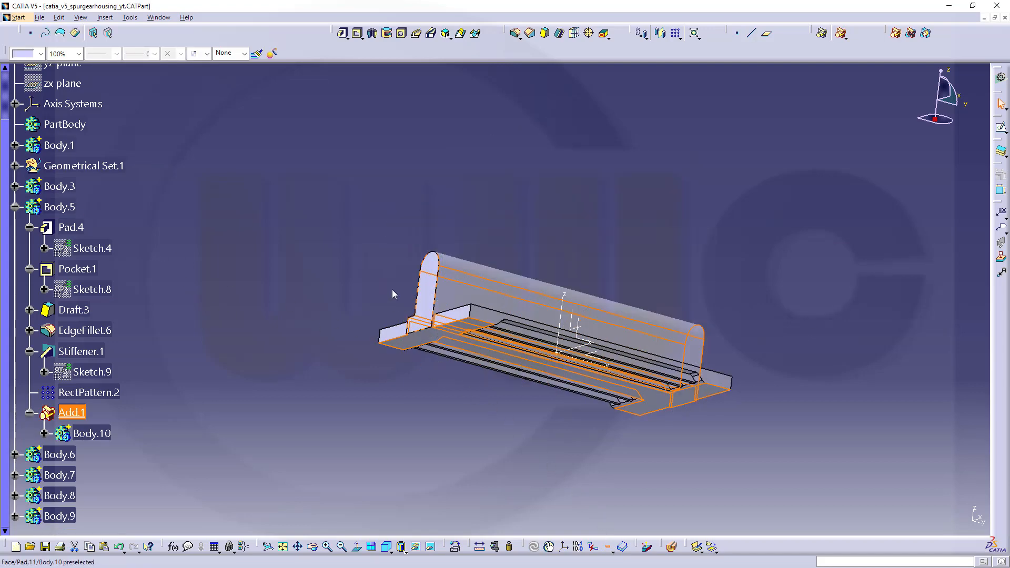
middle_drag(395, 291, 505, 302)
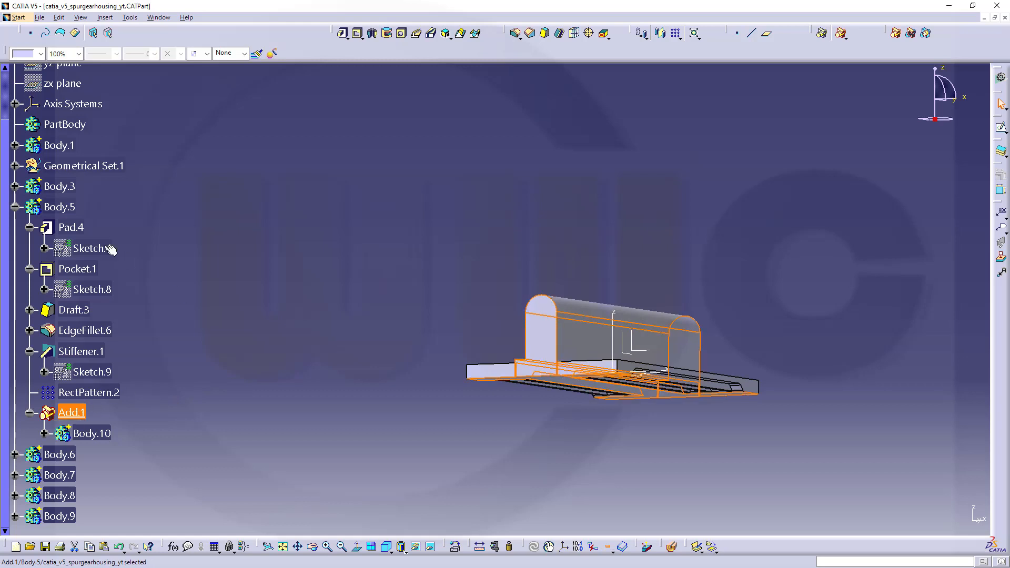
Reorder the Add.1 feature in Body.5 so that it comes before Pad.4.
right_click(69, 415)
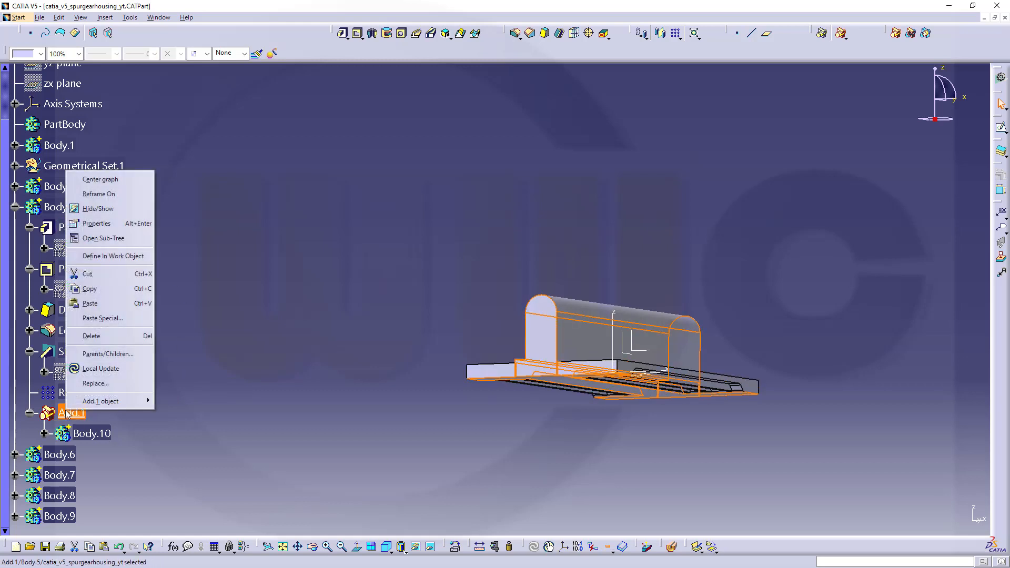
mouse_move(110, 403)
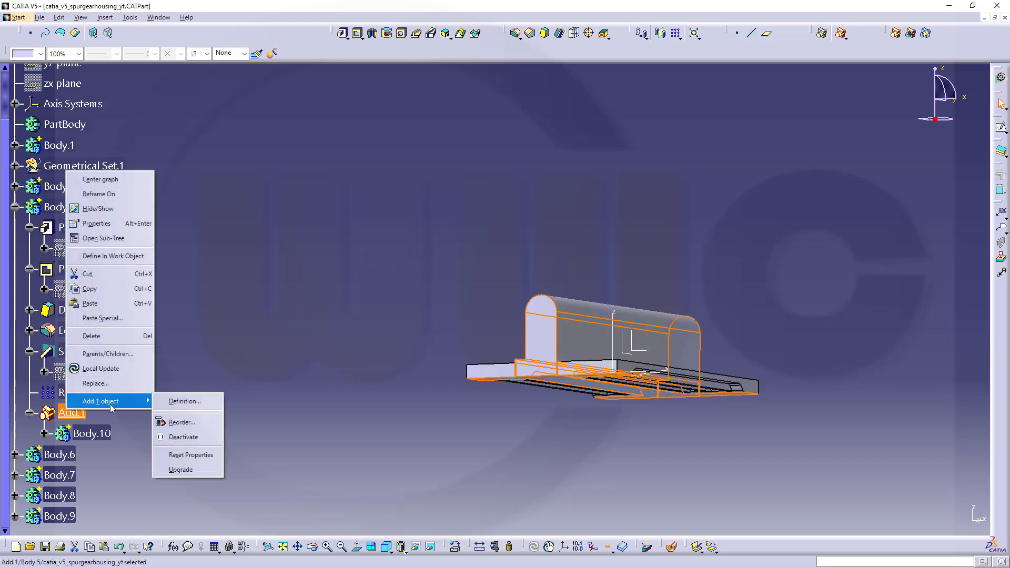
click(182, 423)
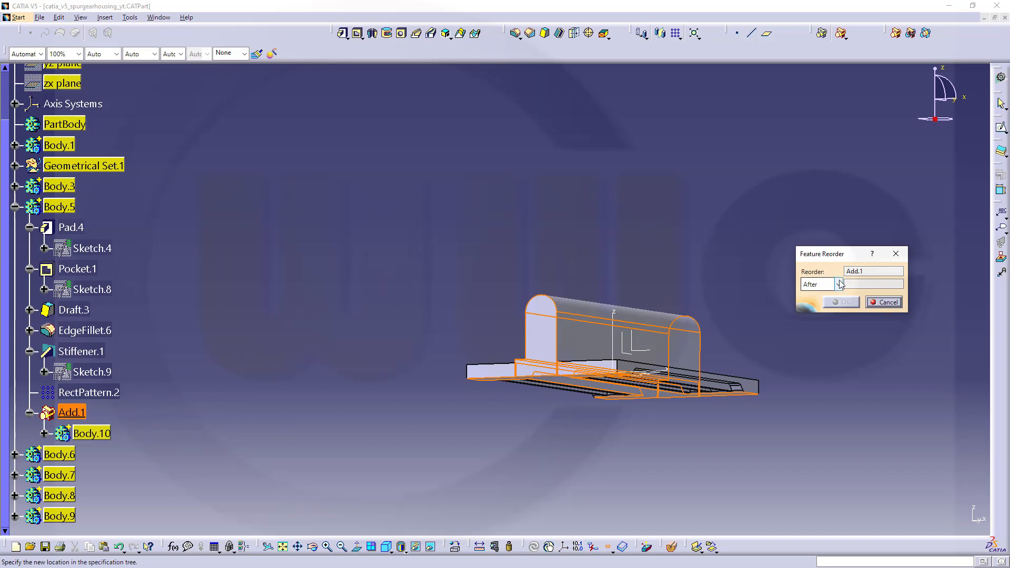
click(840, 285)
click(819, 308)
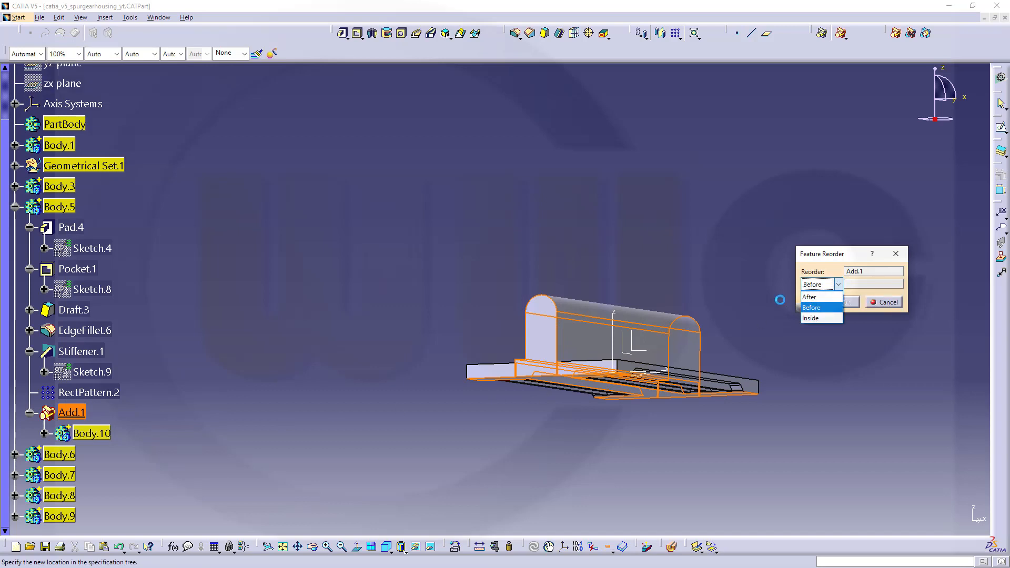
click(72, 227)
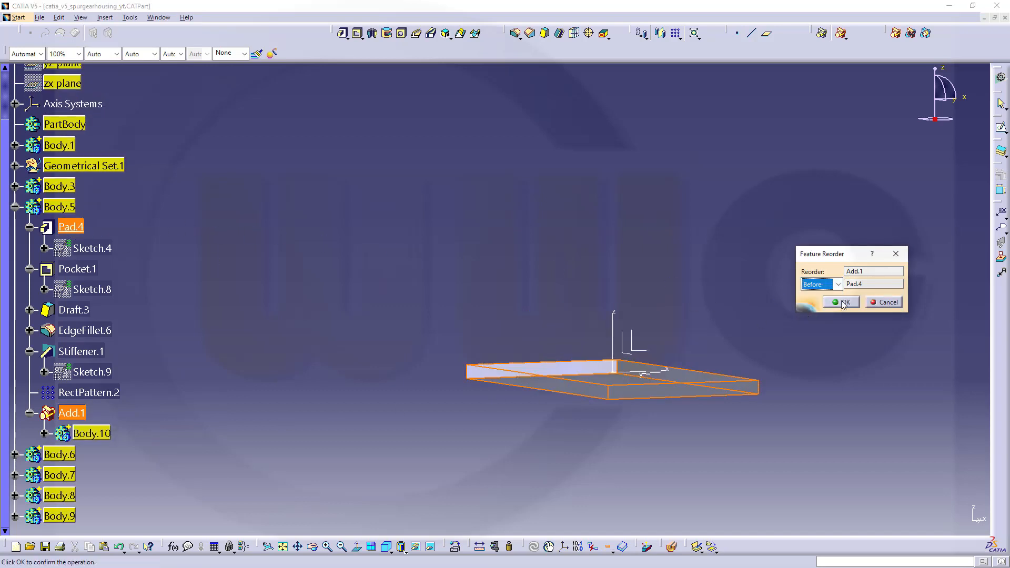
click(842, 302)
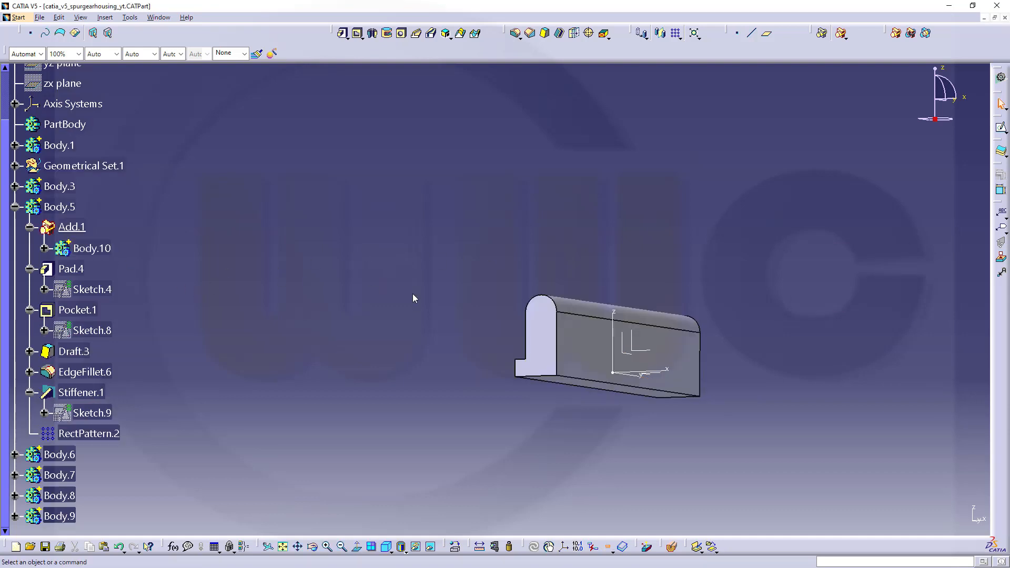
Make Body.10 the in-work object and round the upper outer edge of its side ledge with a 5 mm edge fillet.
middle_drag(434, 263, 570, 316)
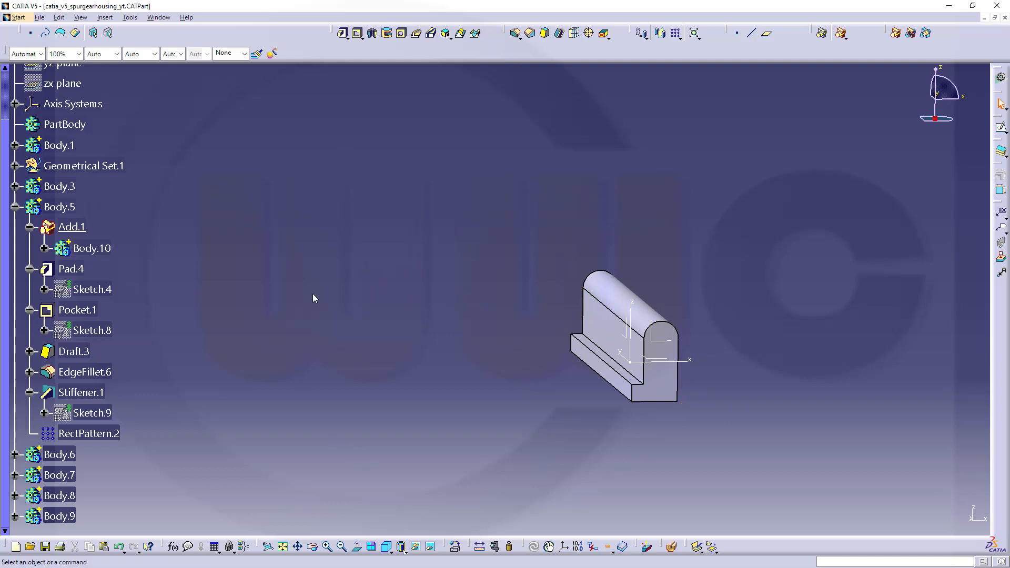
right_click(111, 258)
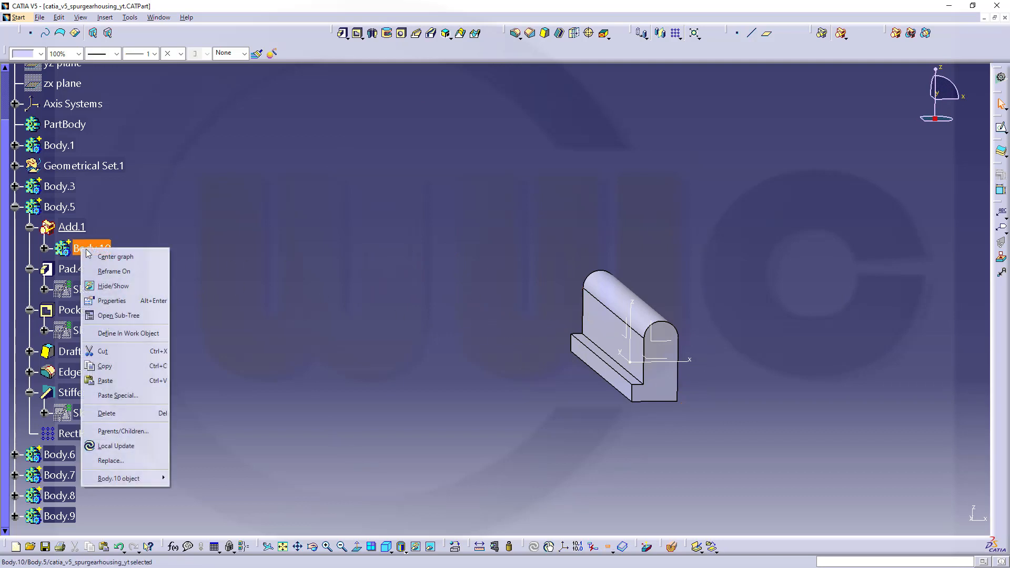
click(141, 331)
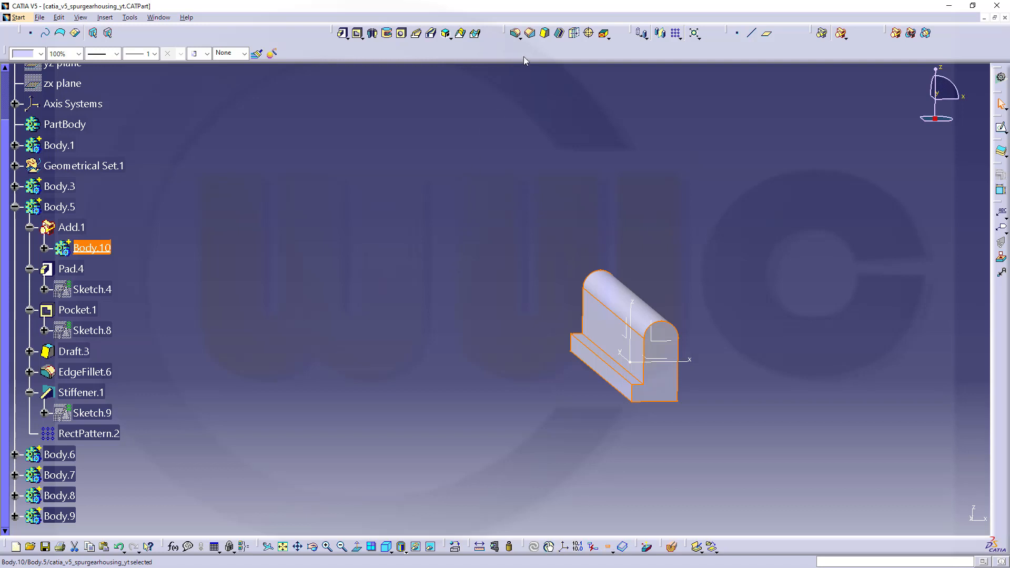
click(515, 33)
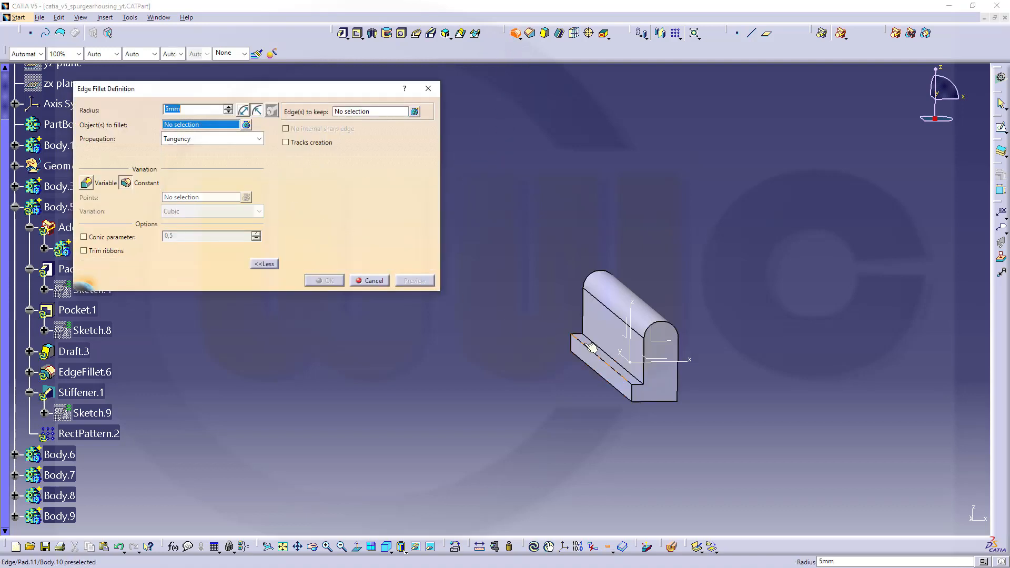
click(604, 362)
click(325, 281)
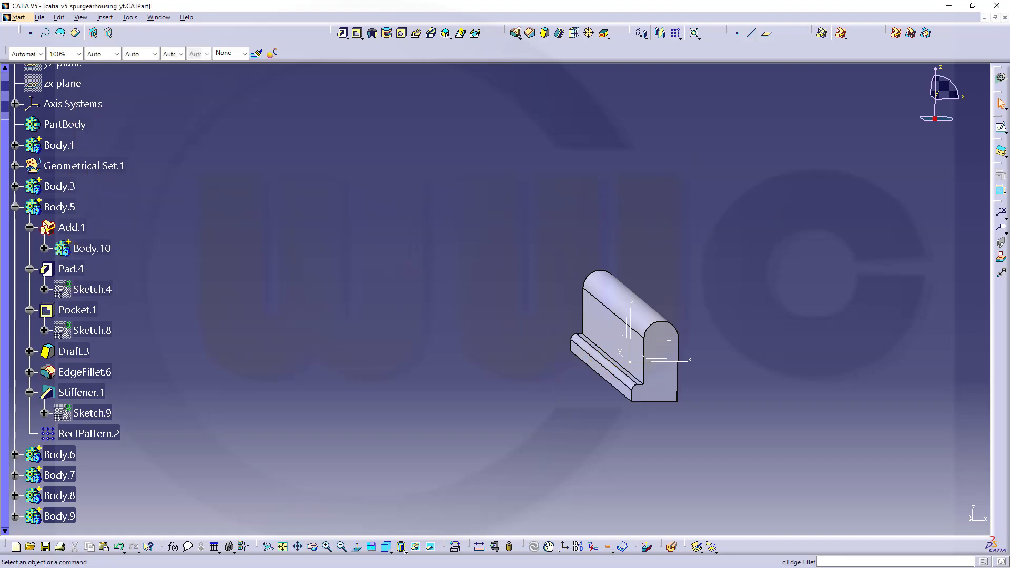
Fillet the inner corner edge between Body.10's side ledge and upright wall with a 2 mm radius.
click(515, 33)
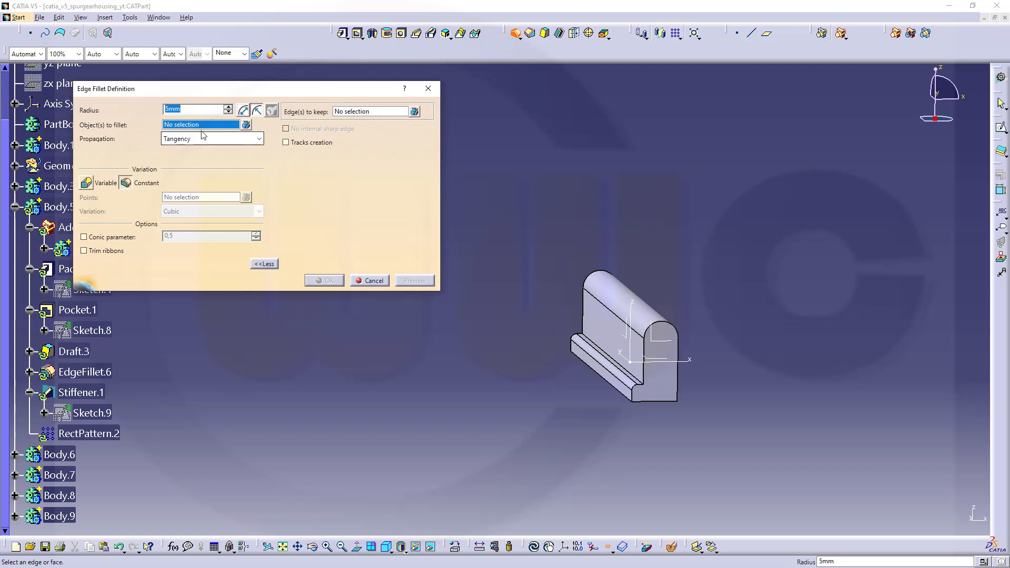
text(2)
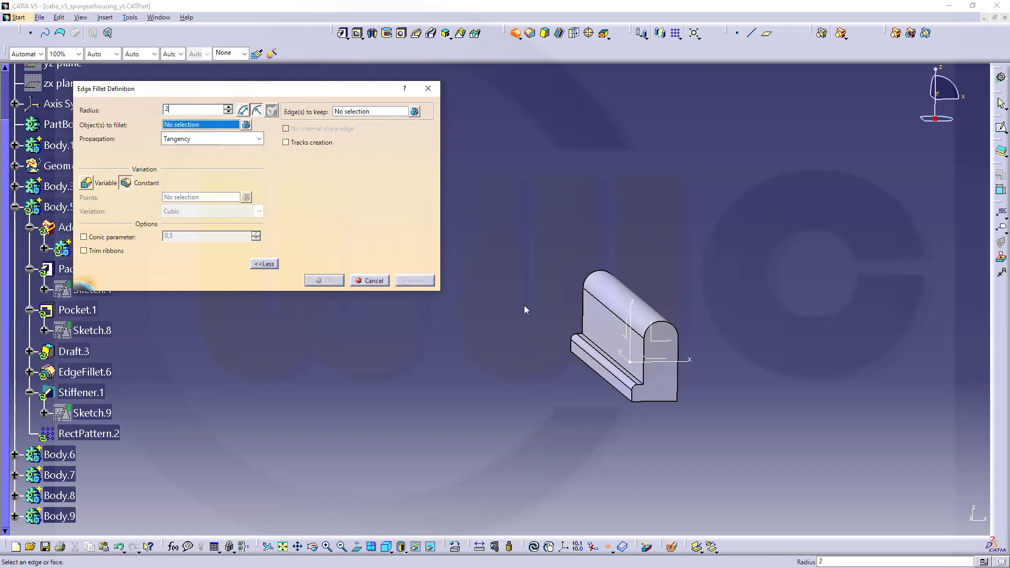
click(608, 356)
click(317, 280)
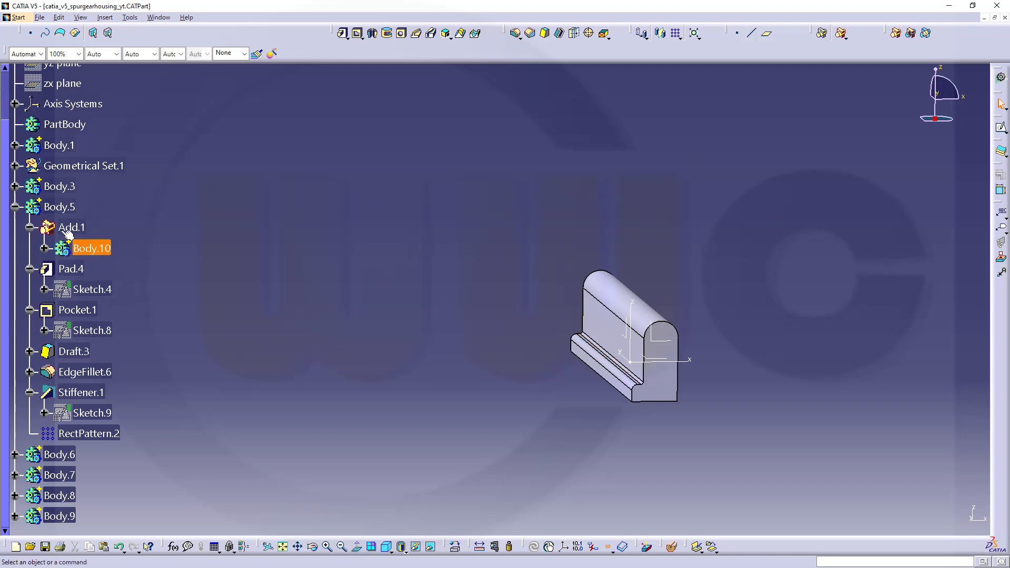
Make Body.5 the in-work object, check the combined base from below, and collapse its branch in the tree.
click(56, 207)
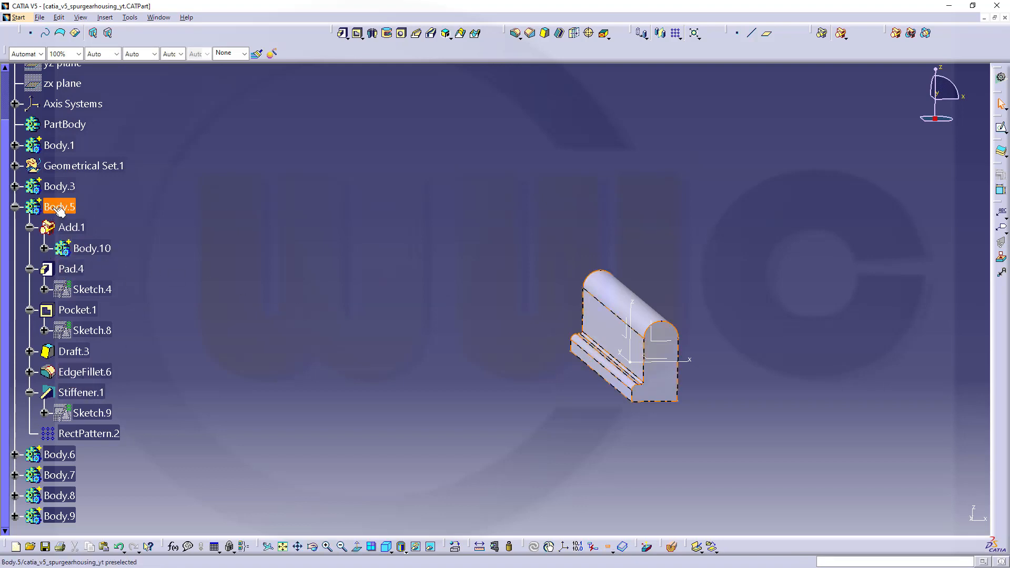
right_click(55, 208)
click(108, 298)
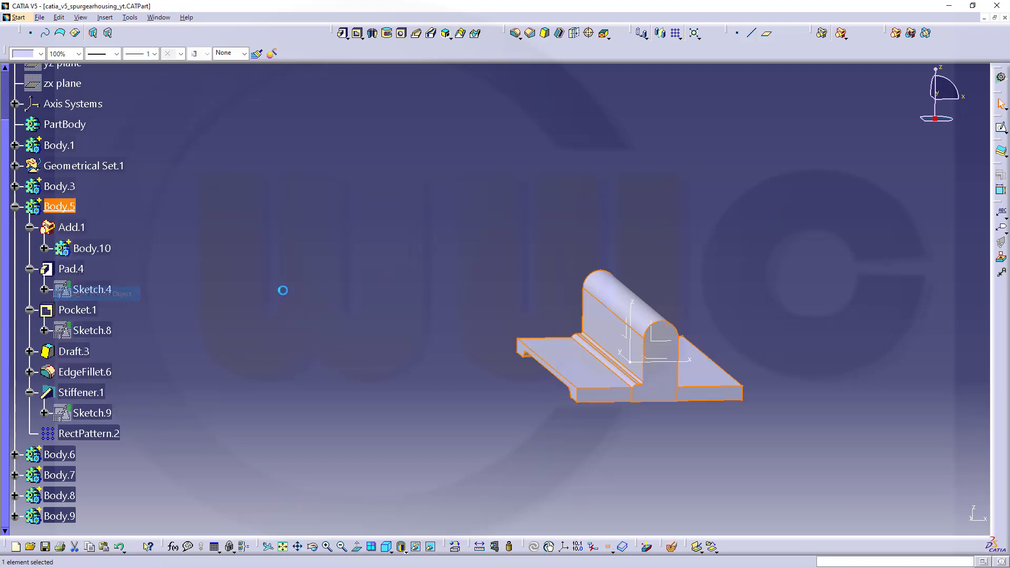
middle_drag(758, 382, 643, 331)
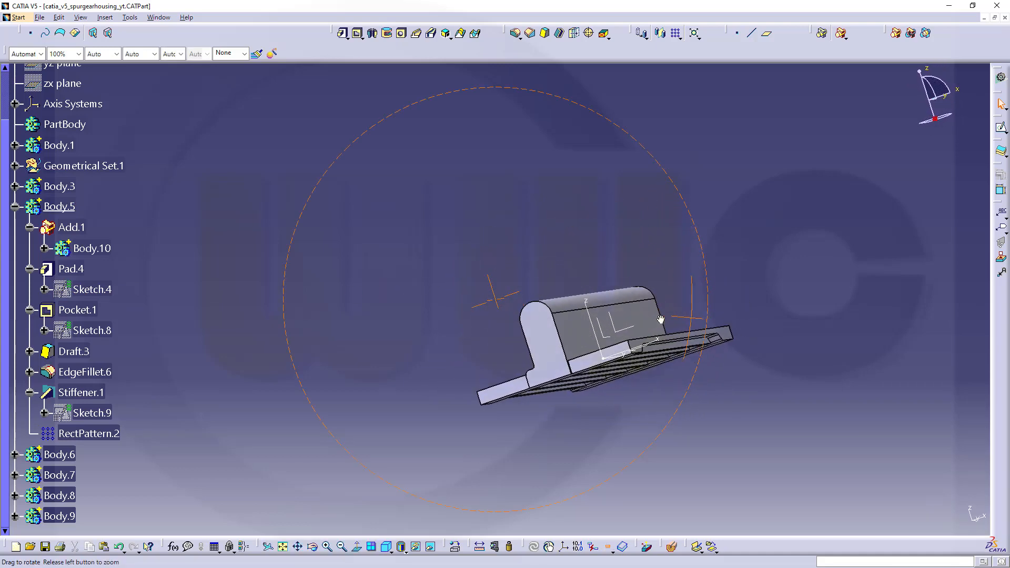
click(15, 207)
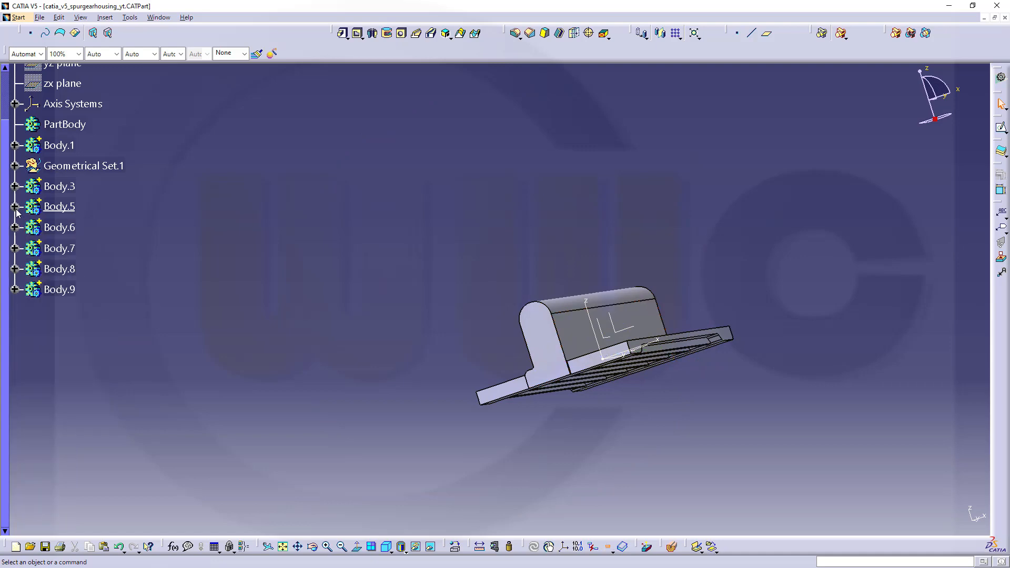
middle_drag(379, 311, 368, 335)
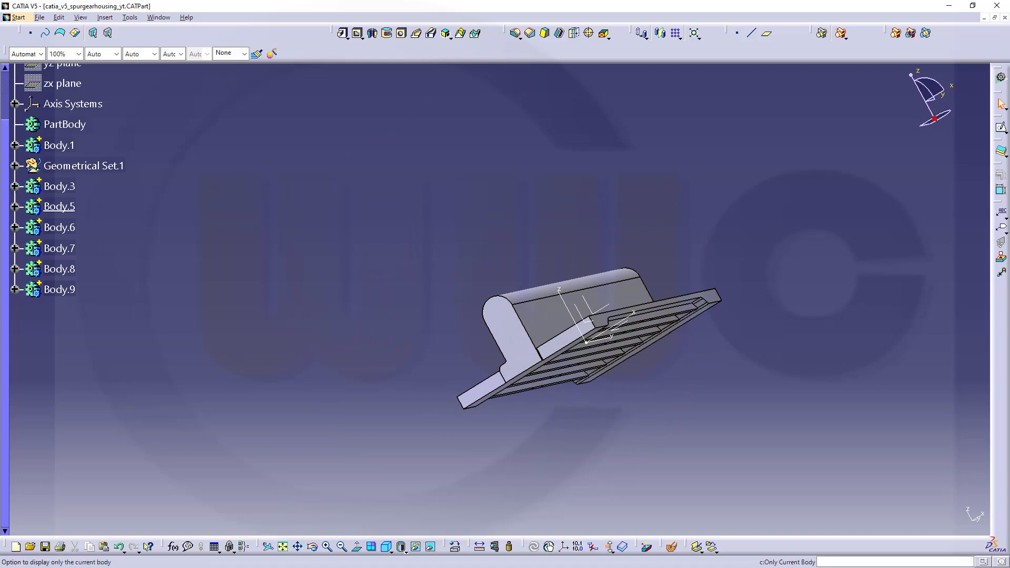
Display all bodies of the housing again and make Body.1 the in-work object.
click(609, 549)
middle_drag(447, 354, 341, 282)
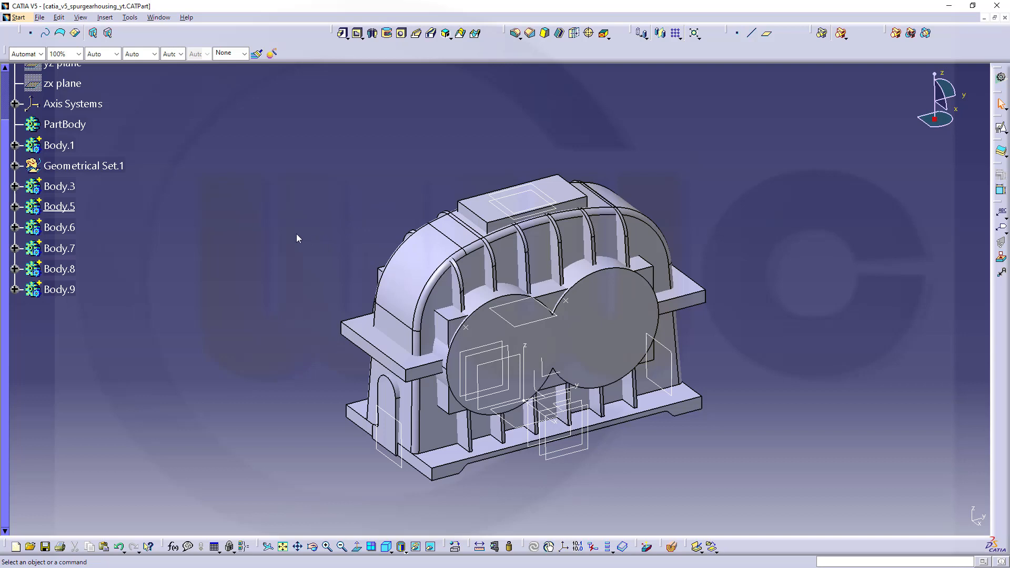
right_click(61, 147)
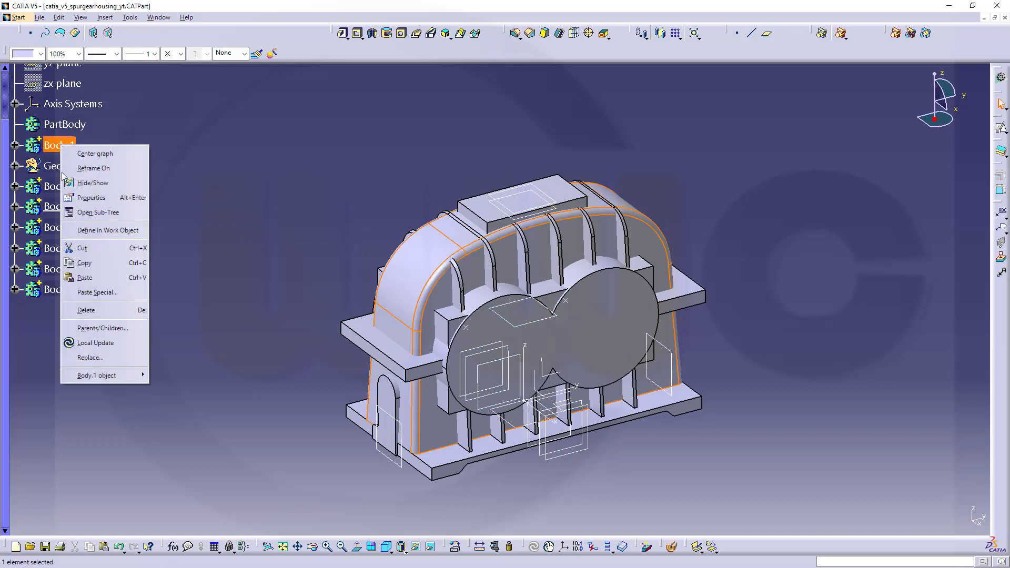
click(103, 229)
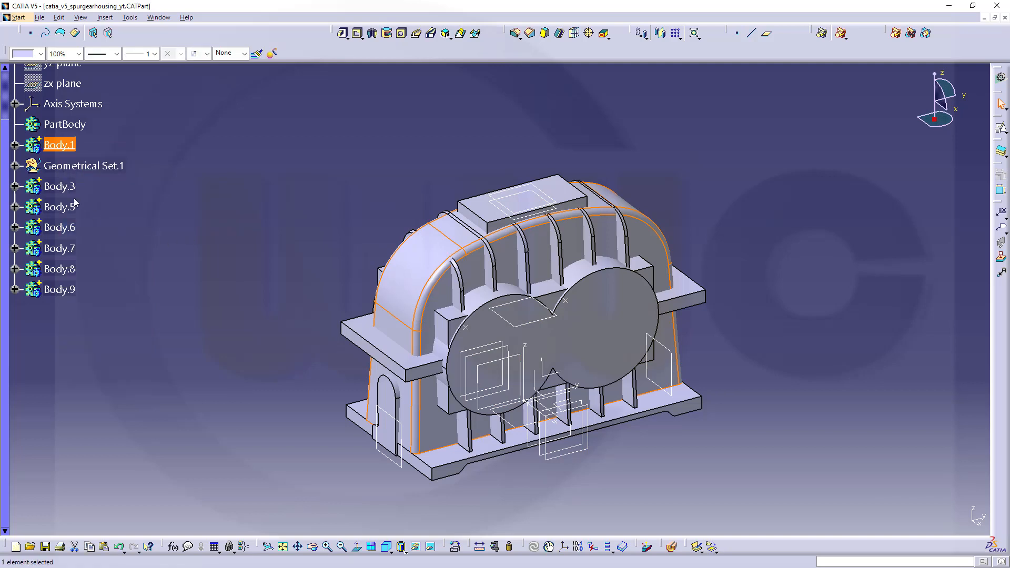
Hide Body.3 through Body.9 so that only Body.1 of the housing is displayed.
click(71, 193)
shift+click(66, 291)
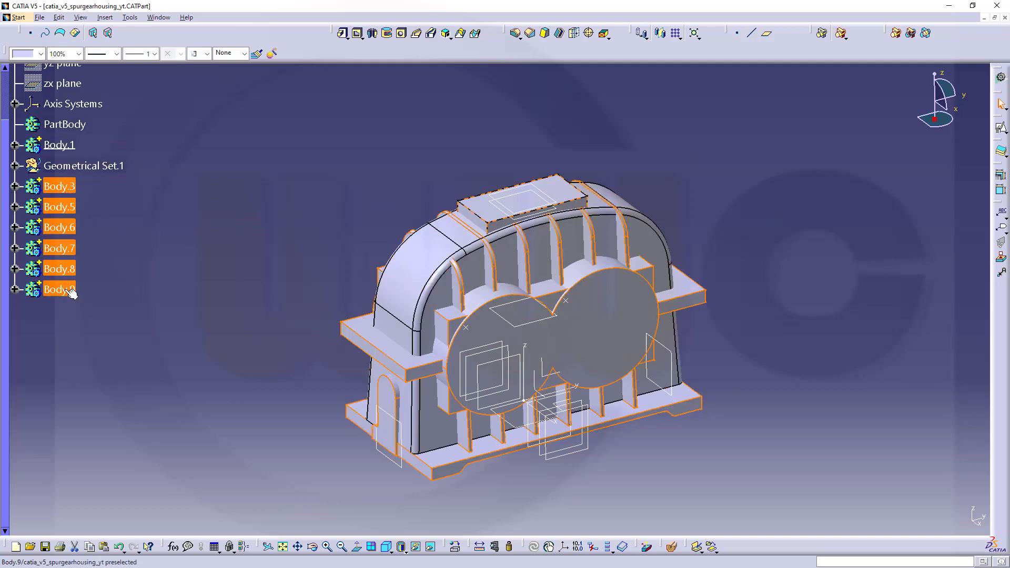
right_click(66, 291)
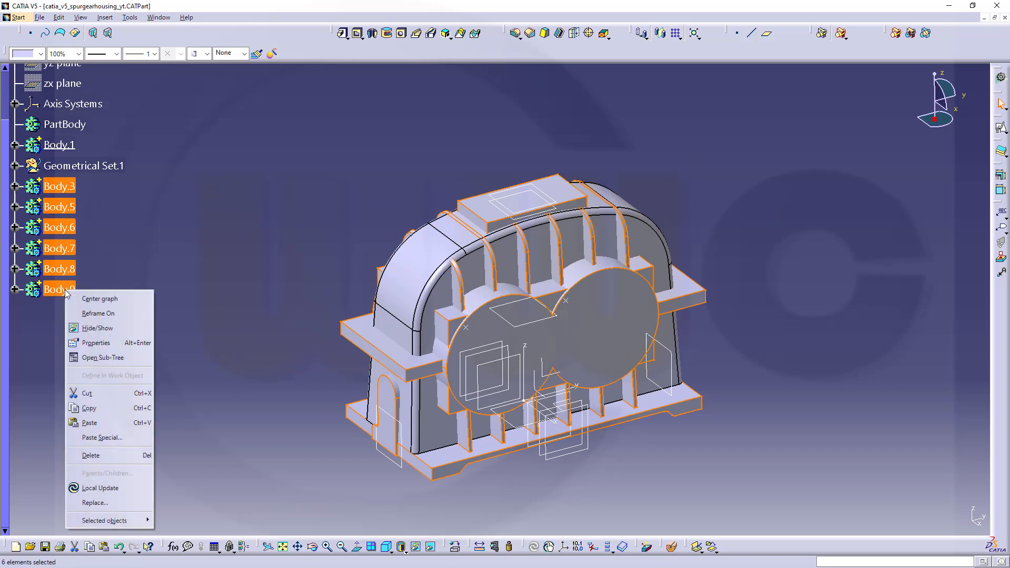
click(103, 328)
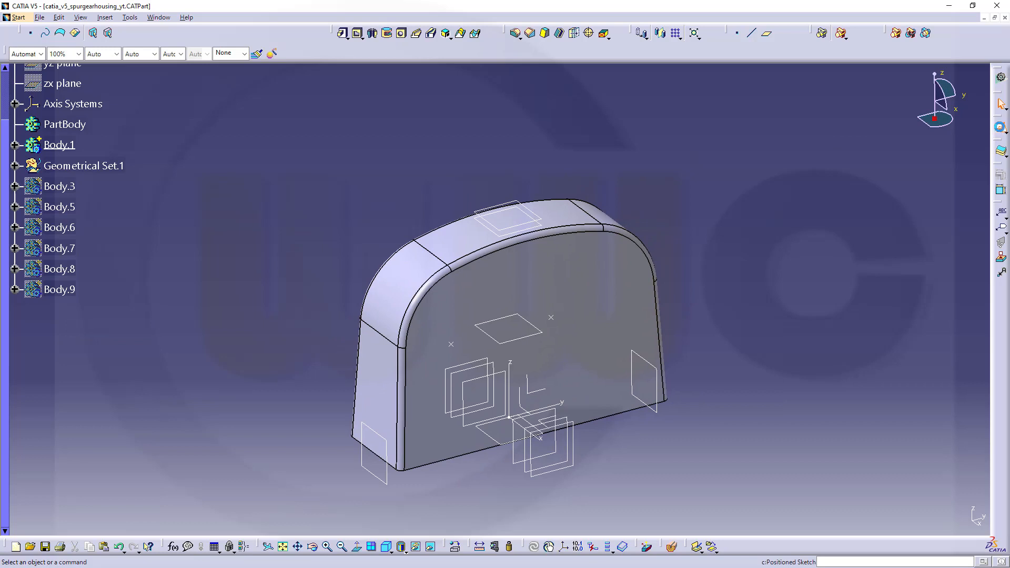
Create a positioned sketch in Body.1 on the absolute axis system's YZ plane and hide its origin and H and V directions.
click(1000, 127)
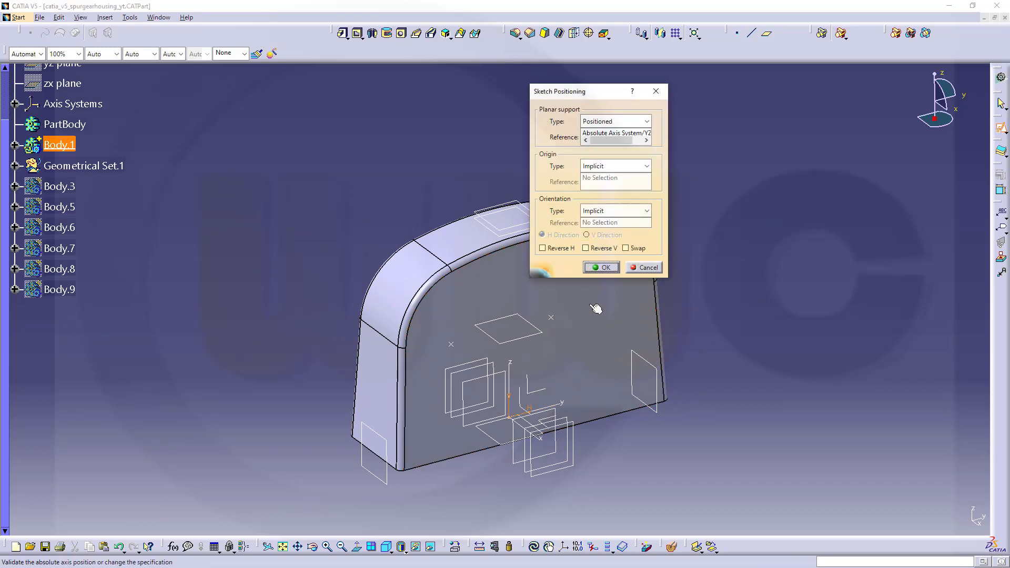
click(602, 269)
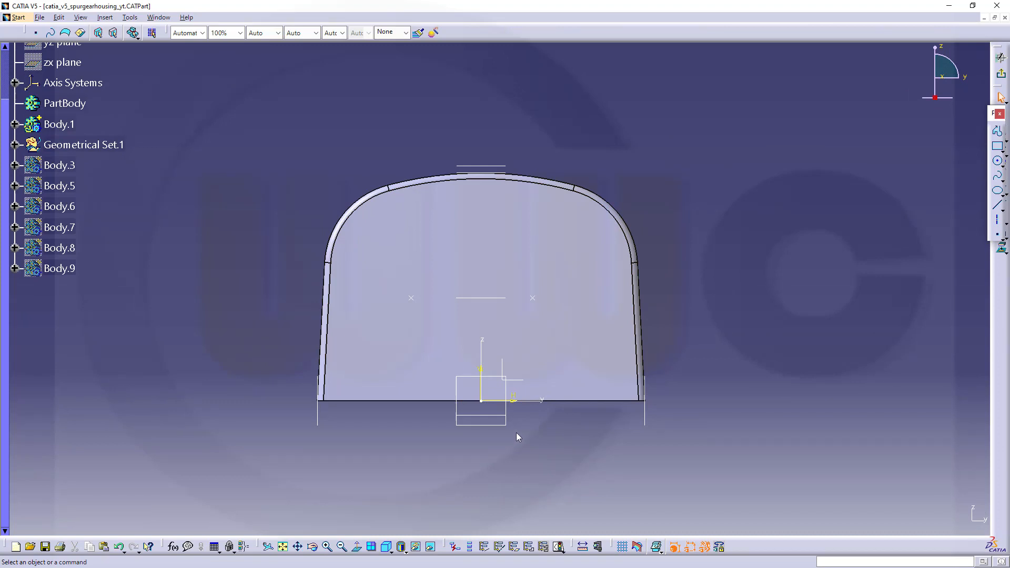
click(14, 125)
click(30, 268)
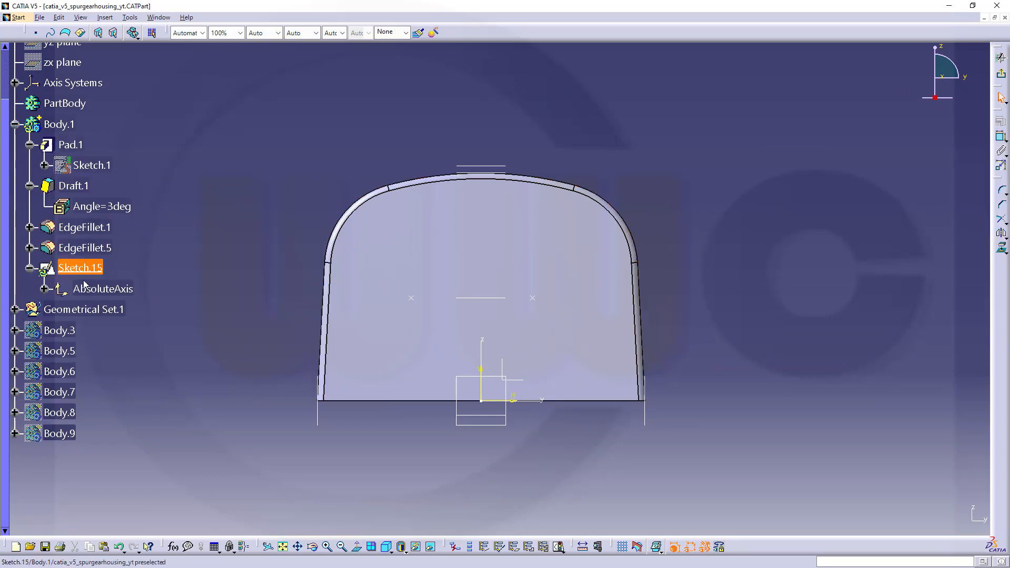
click(45, 290)
click(102, 309)
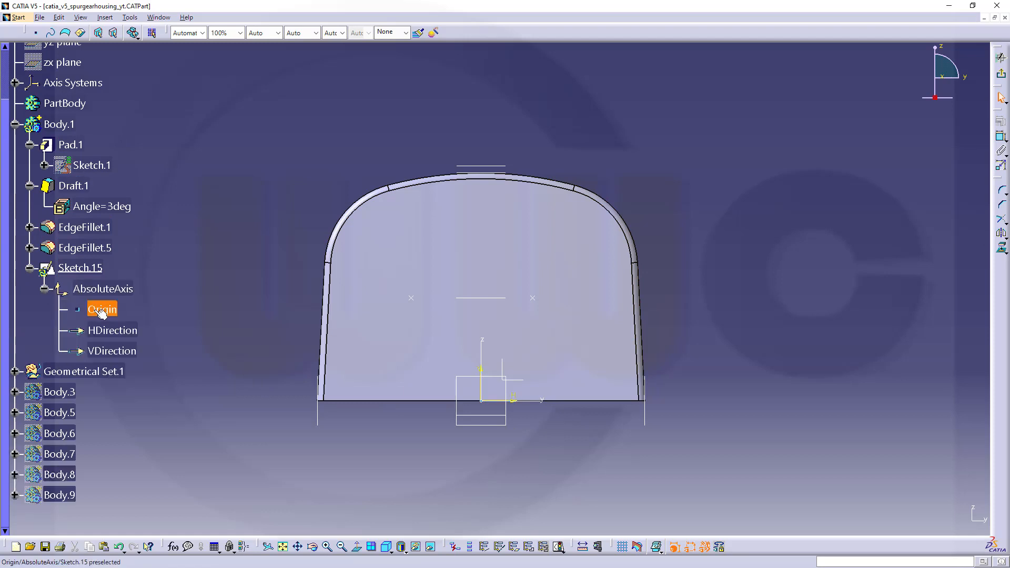
shift+click(126, 351)
right_click(132, 354)
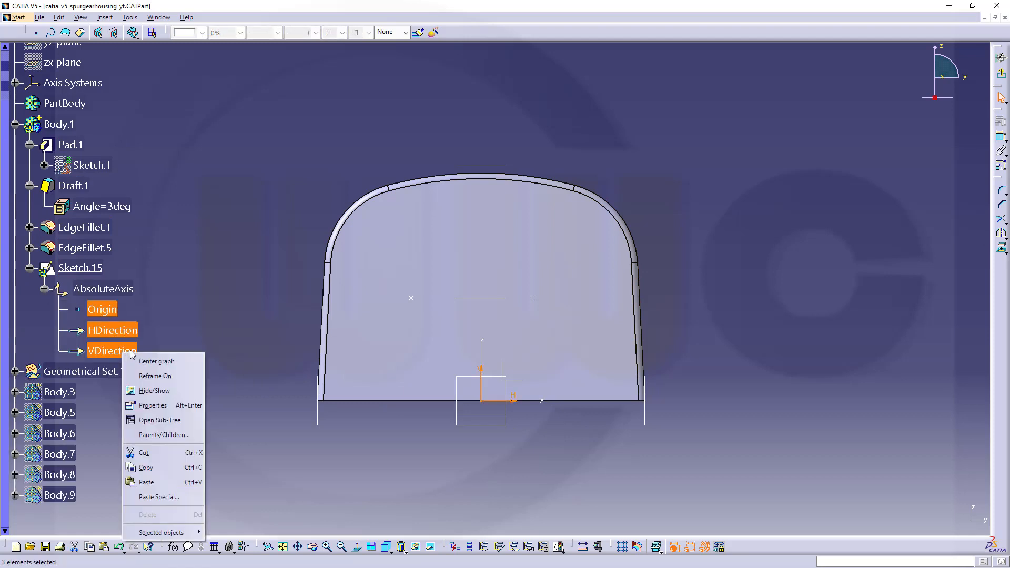
click(164, 394)
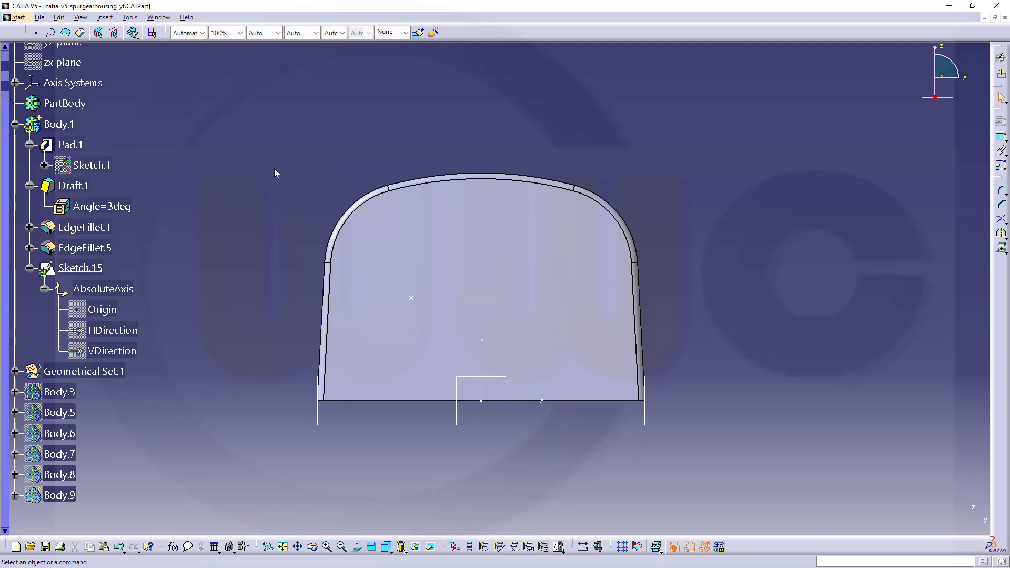
Intersect Body.1 with the sketch plane to get its outline as sketch geometry.
middle_drag(274, 173, 337, 192)
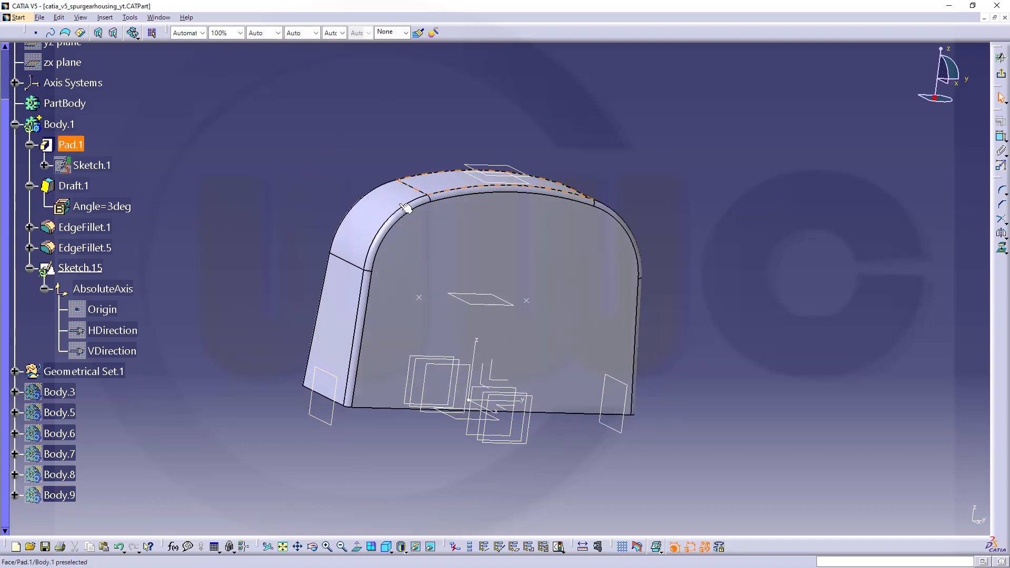
middle_drag(644, 186, 575, 196)
middle_drag(515, 194, 439, 156)
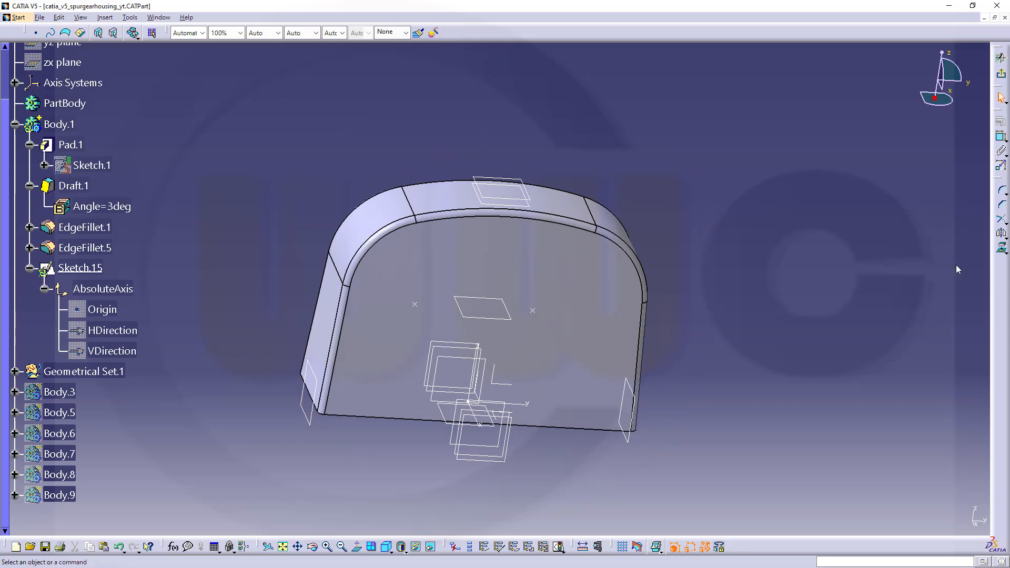
click(1006, 253)
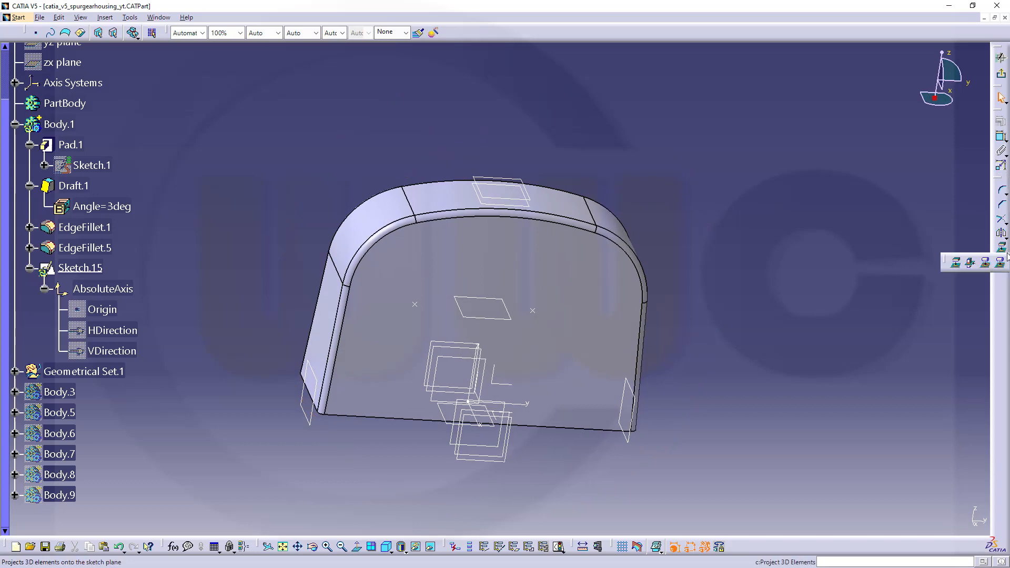
click(971, 263)
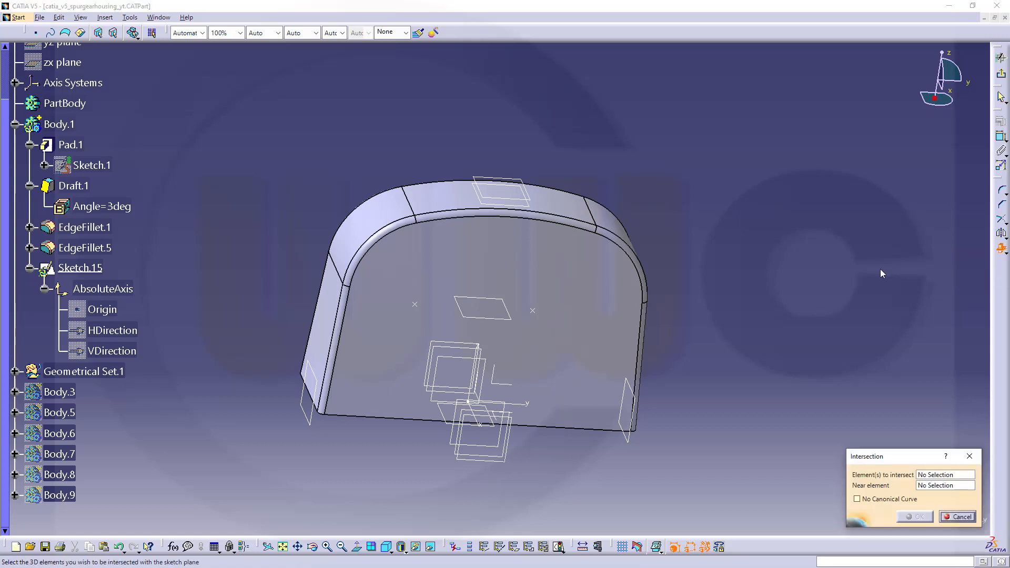
click(61, 126)
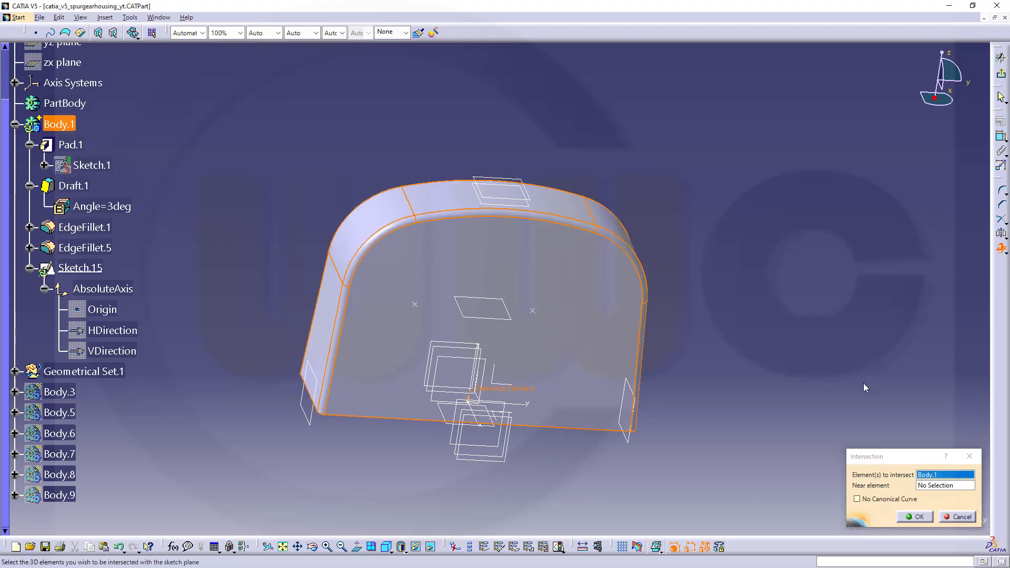
click(916, 518)
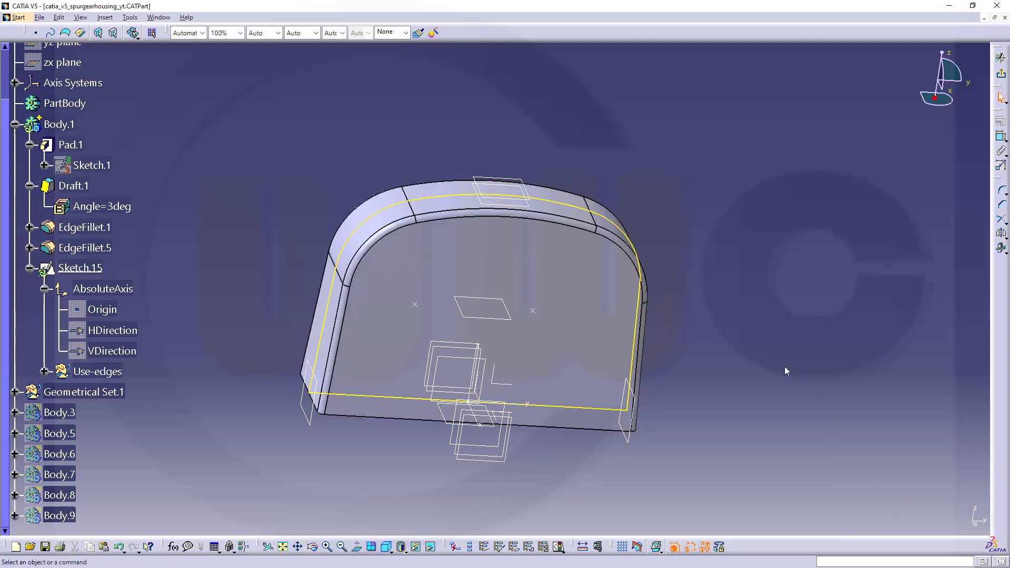
middle_drag(785, 323, 769, 231)
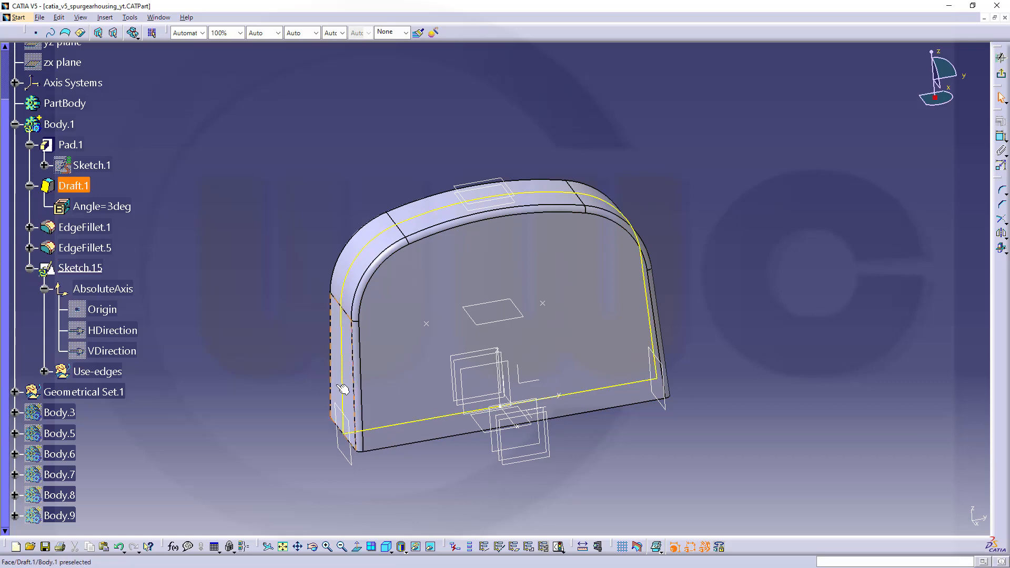
click(401, 429)
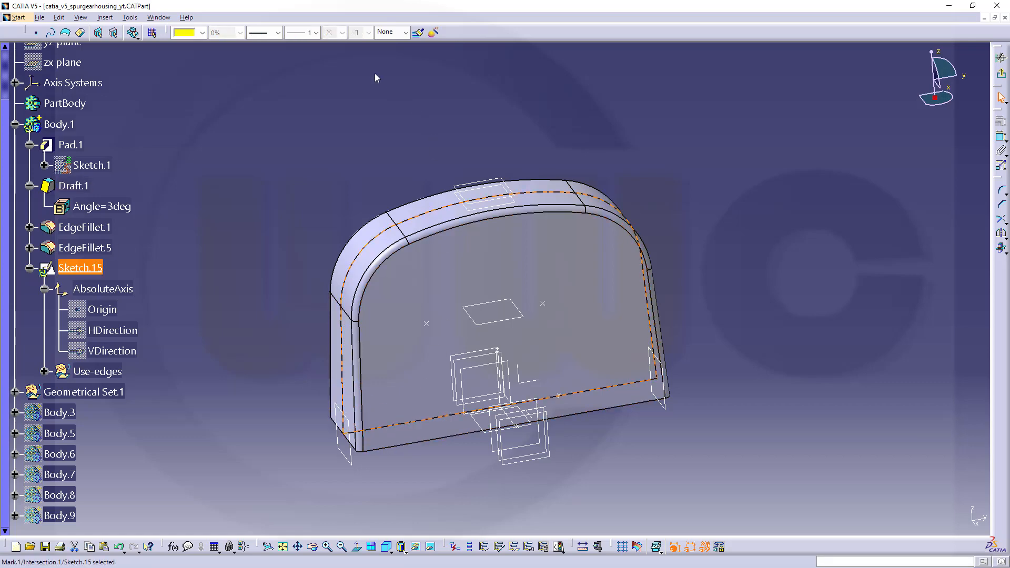
click(330, 82)
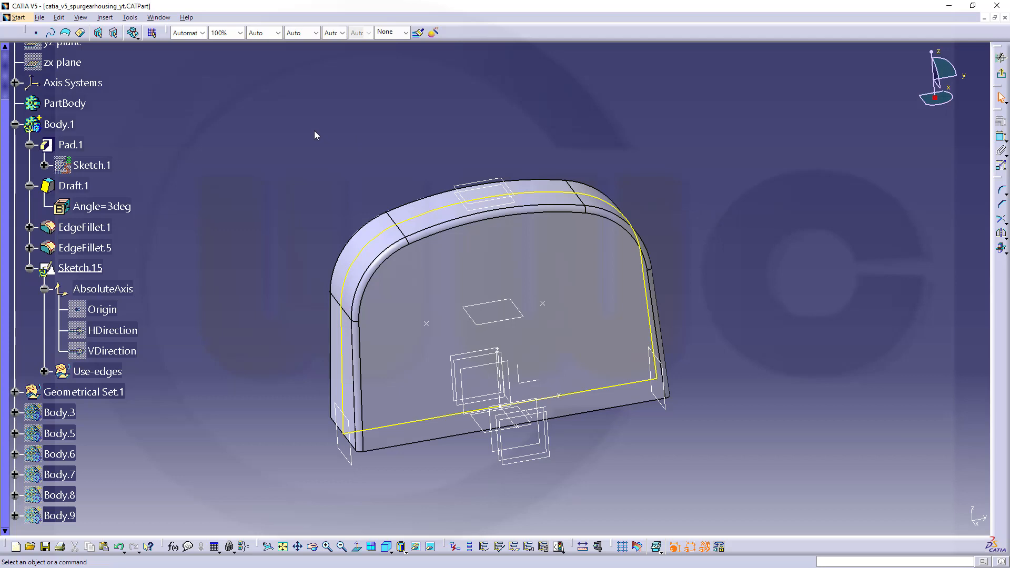
Restore the contents of all toolbars and reset their positions in the Customize settings.
click(130, 18)
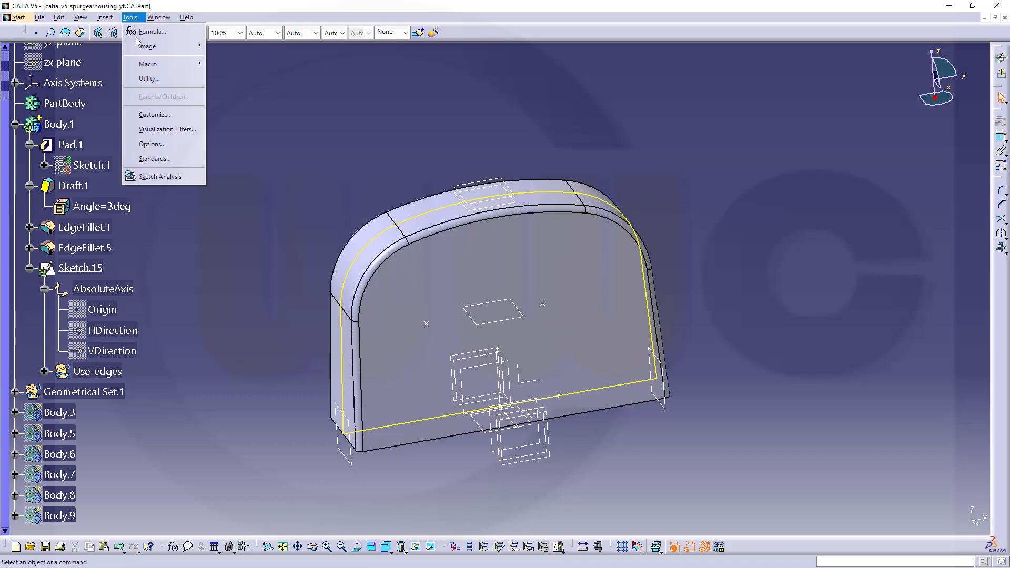
click(161, 115)
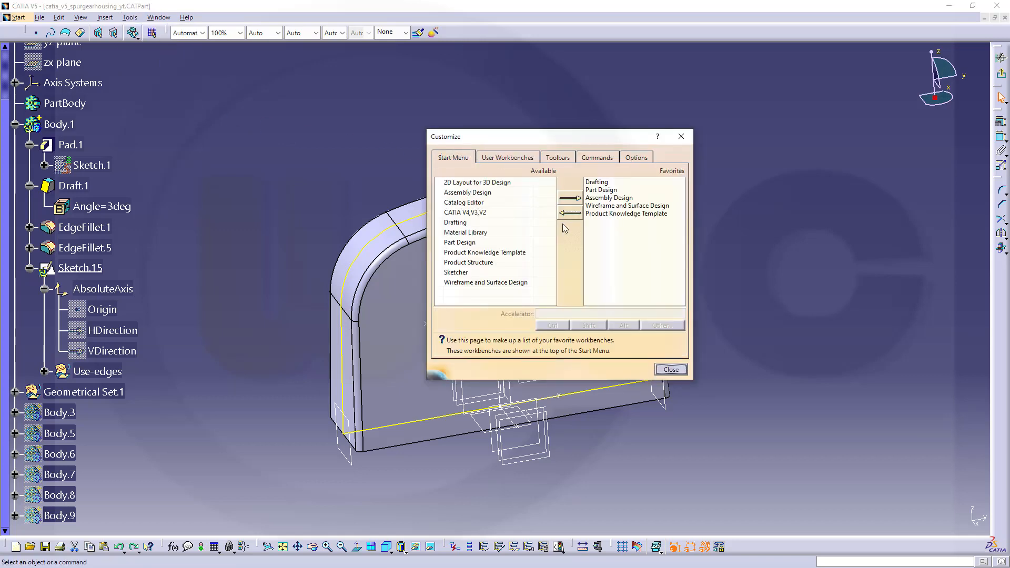
click(564, 161)
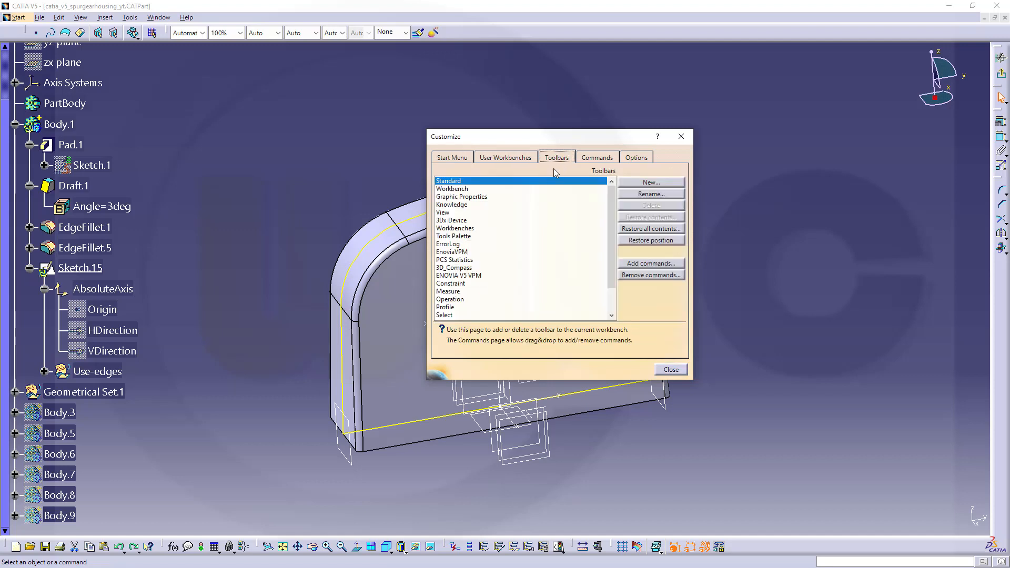
click(640, 229)
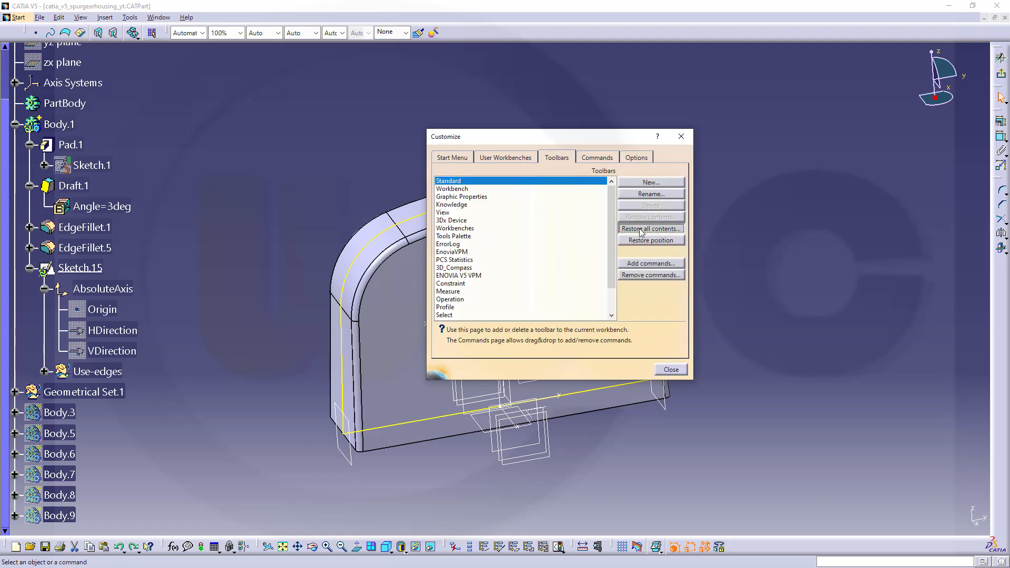
click(502, 311)
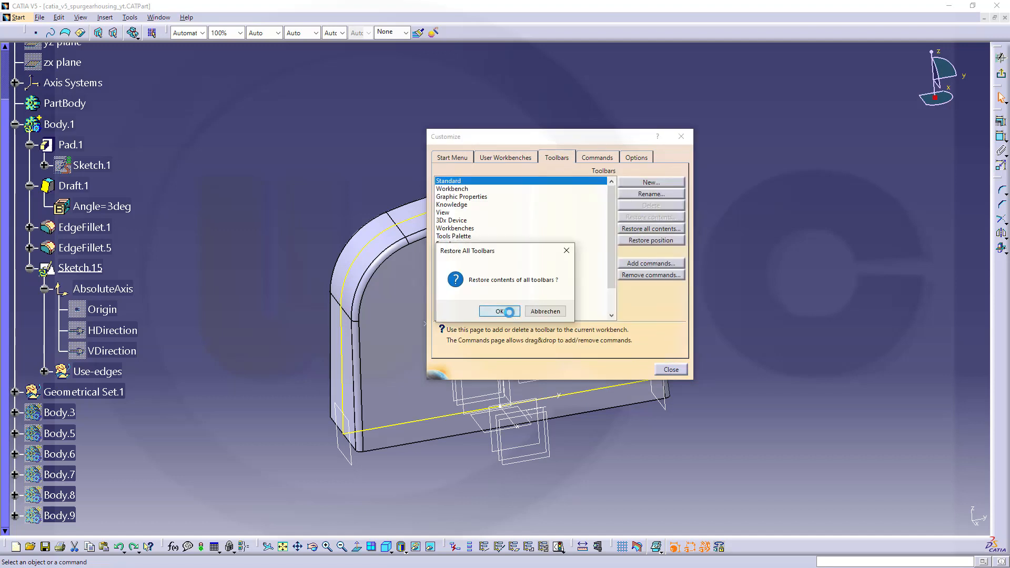
click(651, 240)
click(496, 313)
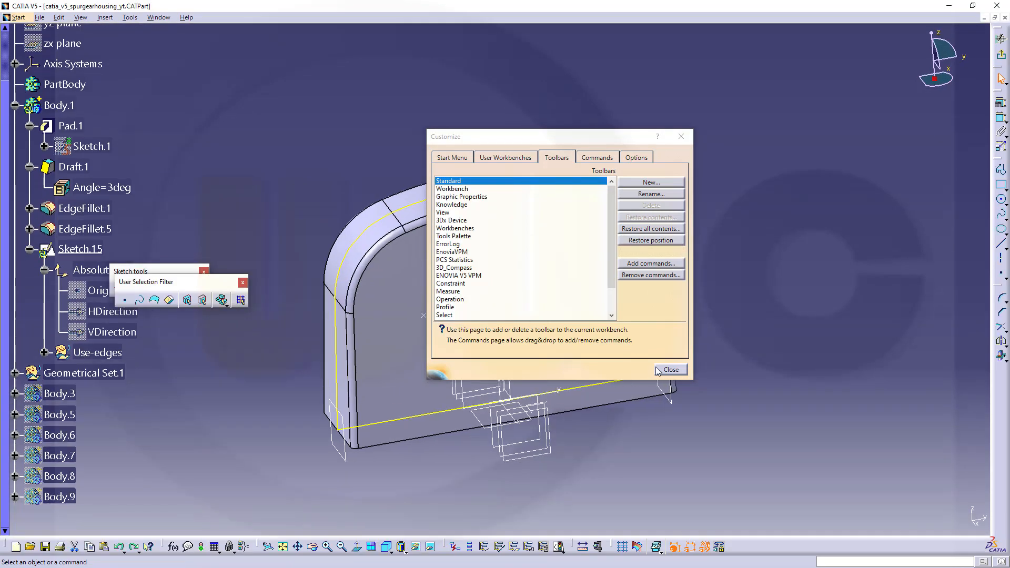
click(672, 370)
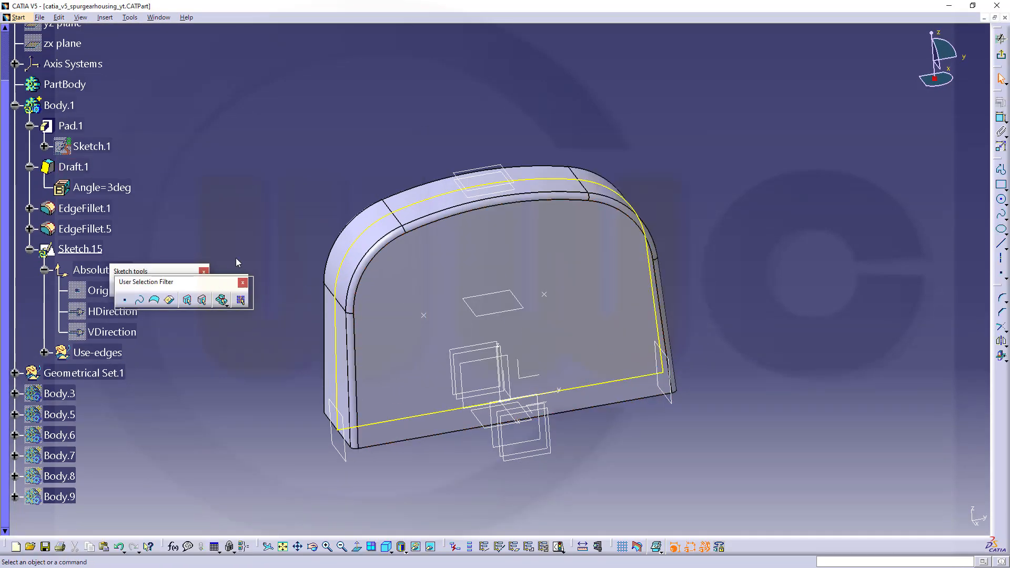
Separate the overlapping Sketch tools and User Selection Filter toolbars and place them clear of the feature tree.
drag(317, 137, 320, 139)
mouse_move(163, 271)
mouse_down()
mouse_move(381, 127)
mouse_move(433, 73)
mouse_up()
drag(300, 141, 253, 74)
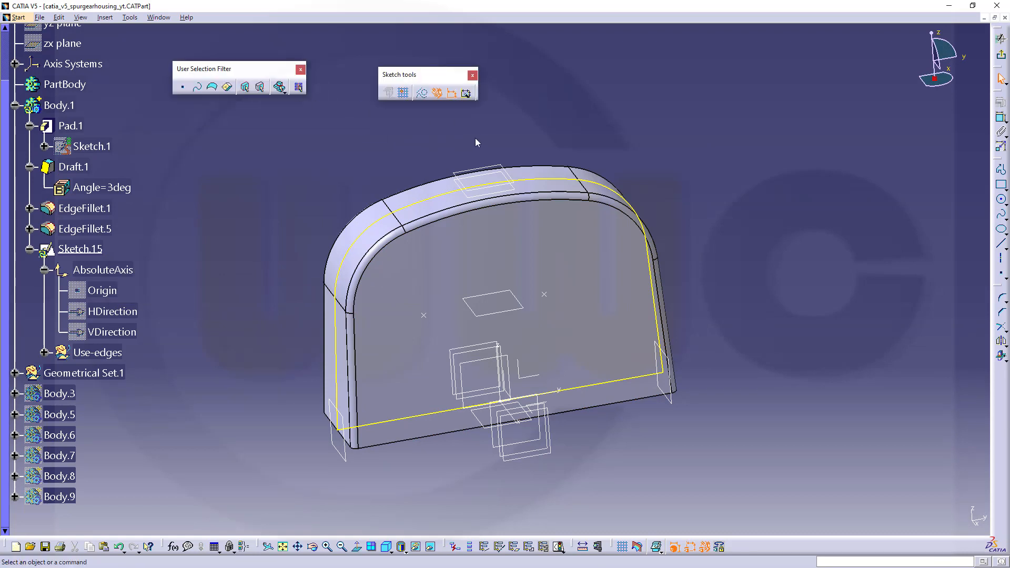
Convert the intersected housing outline to construction geometry and dock the Sketch tools and User Selection Filter toolbars.
click(445, 197)
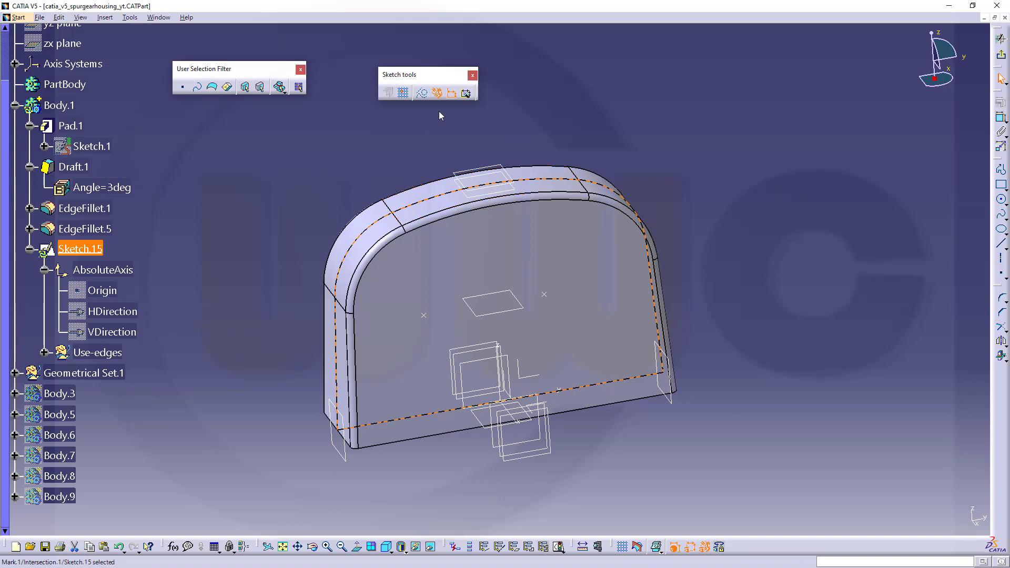
click(423, 93)
click(581, 115)
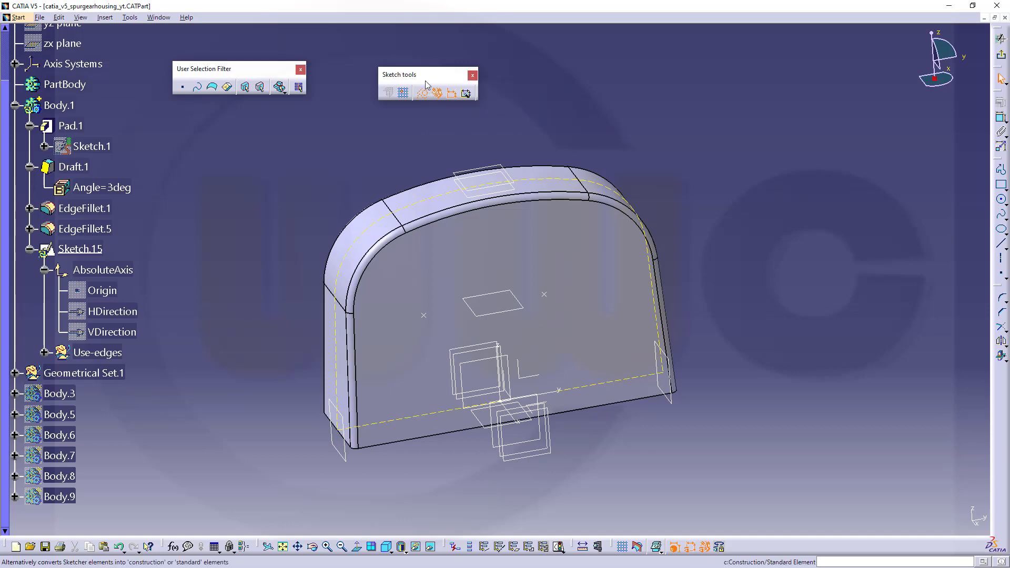
drag(426, 72, 425, 17)
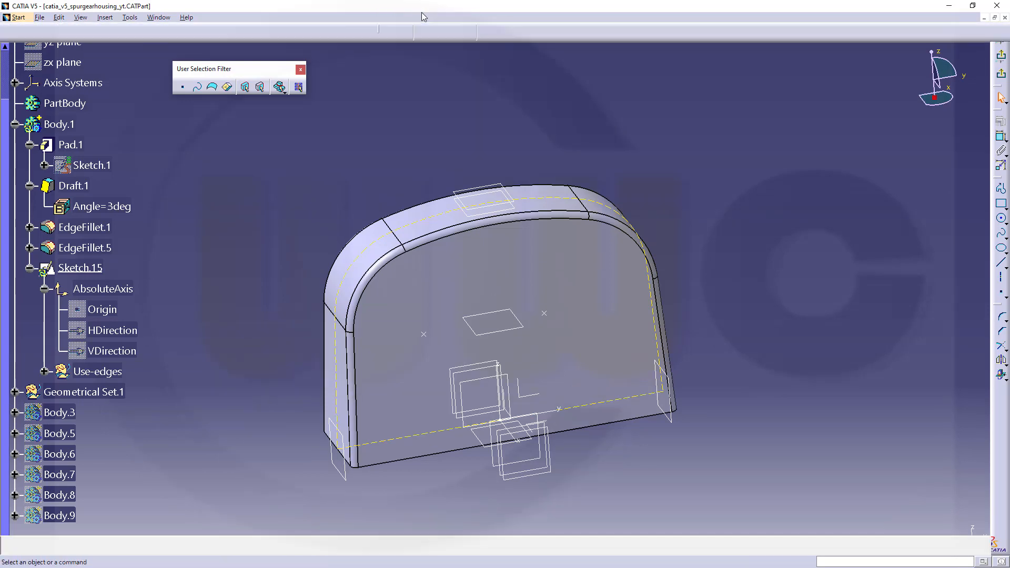
drag(220, 73, 173, 33)
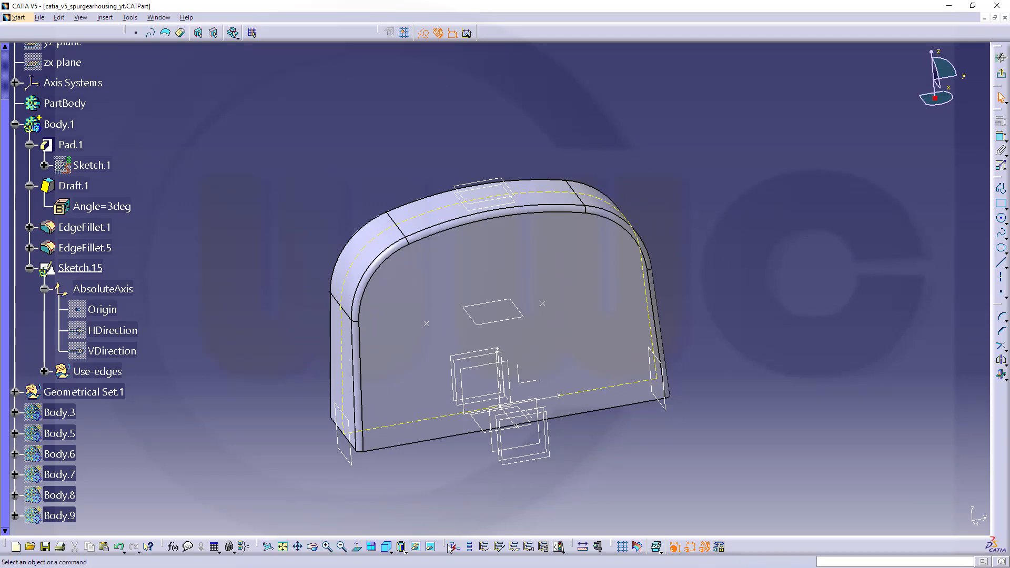
Sketch two concentric circles beside the housing, the outer about 119 mm and the inner about 87 mm in diameter.
click(356, 547)
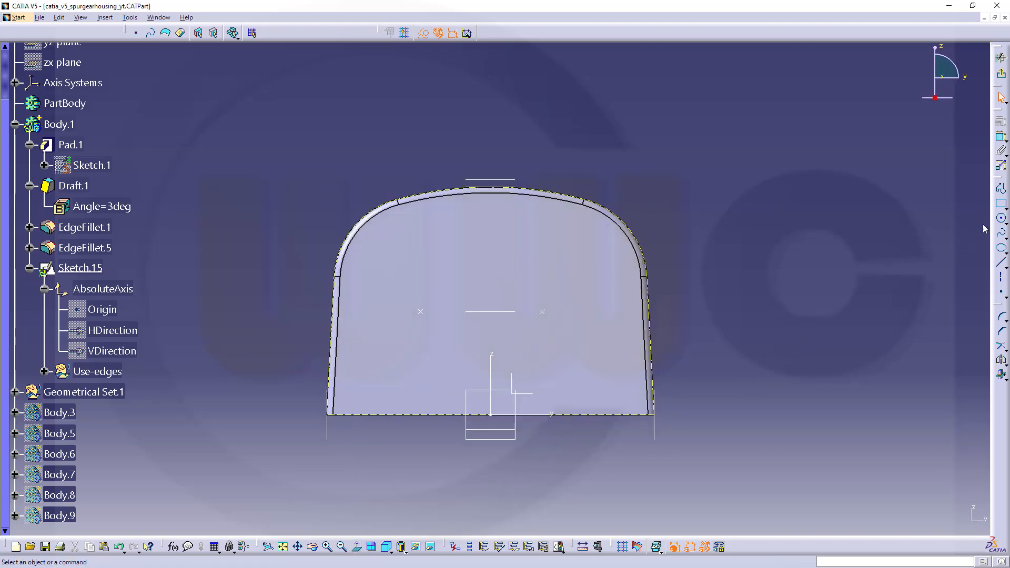
click(1001, 218)
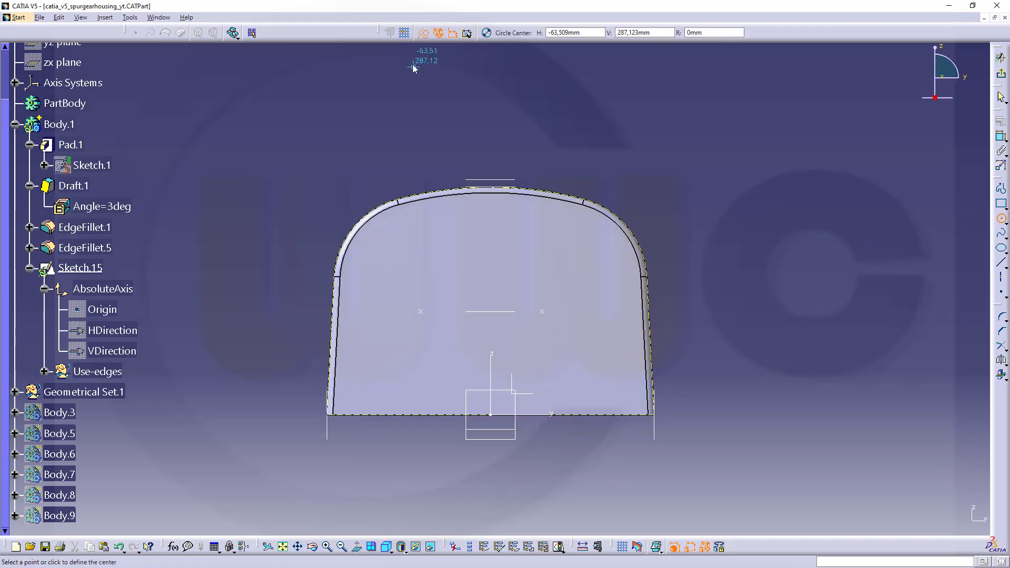
click(748, 272)
click(817, 290)
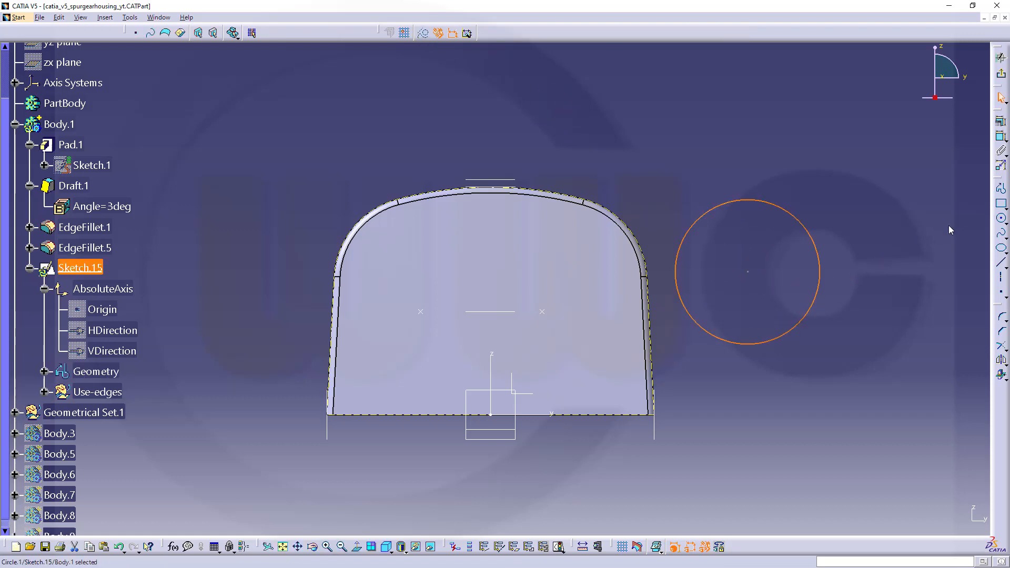
click(1002, 220)
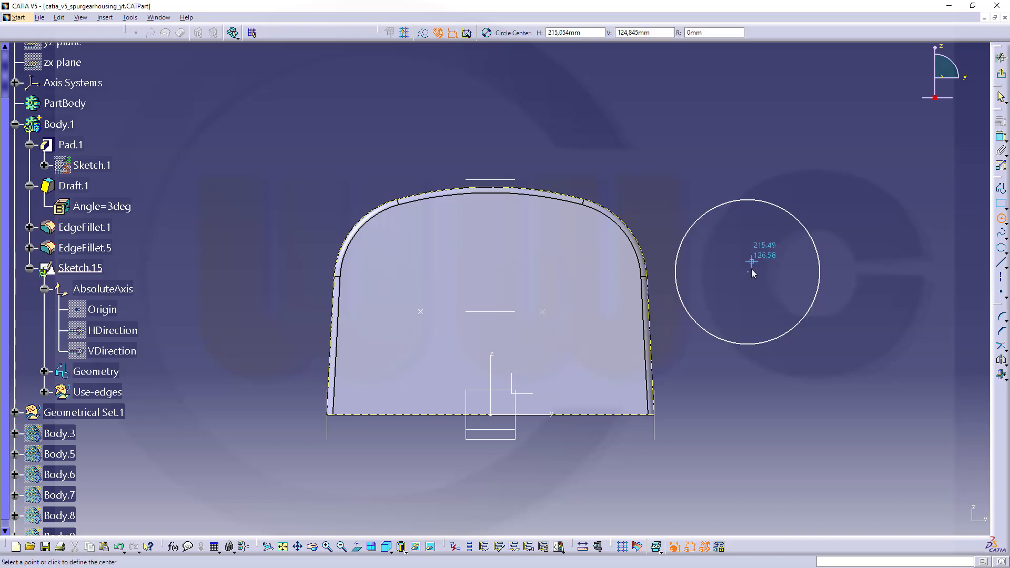
click(748, 271)
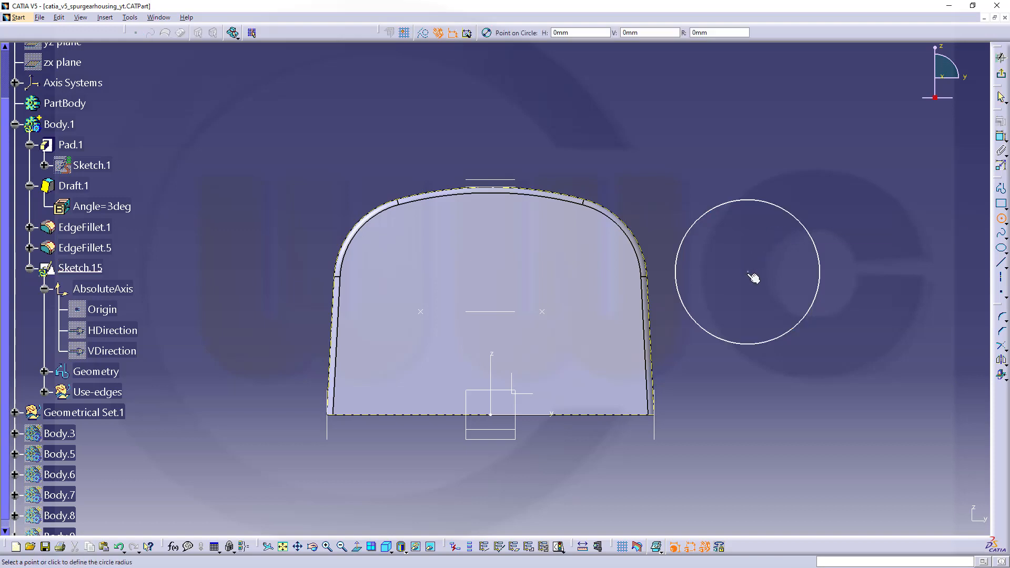
click(799, 277)
click(884, 175)
Dimension the outer circle and set its diameter to 700 mm.
click(1002, 137)
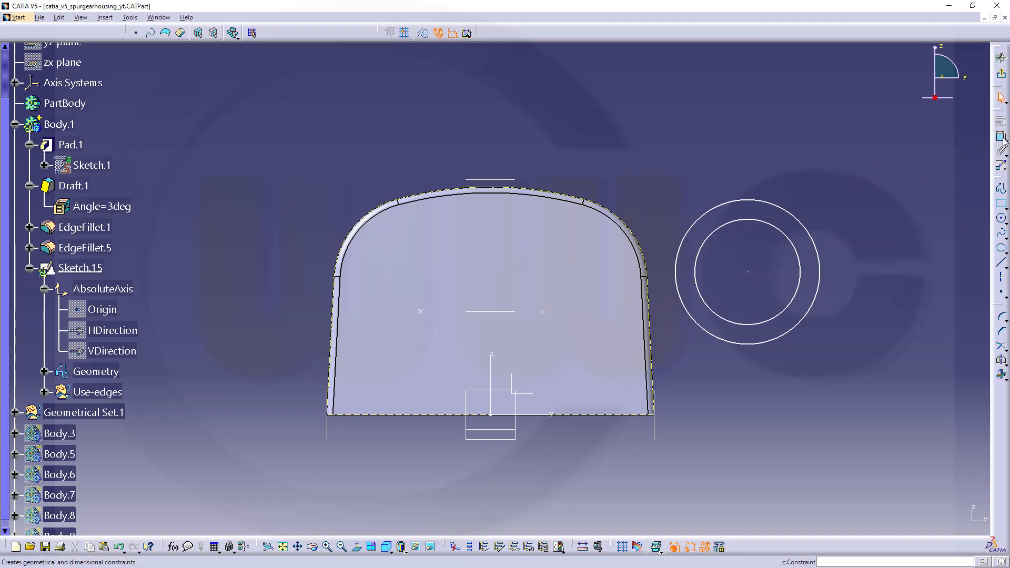
click(787, 212)
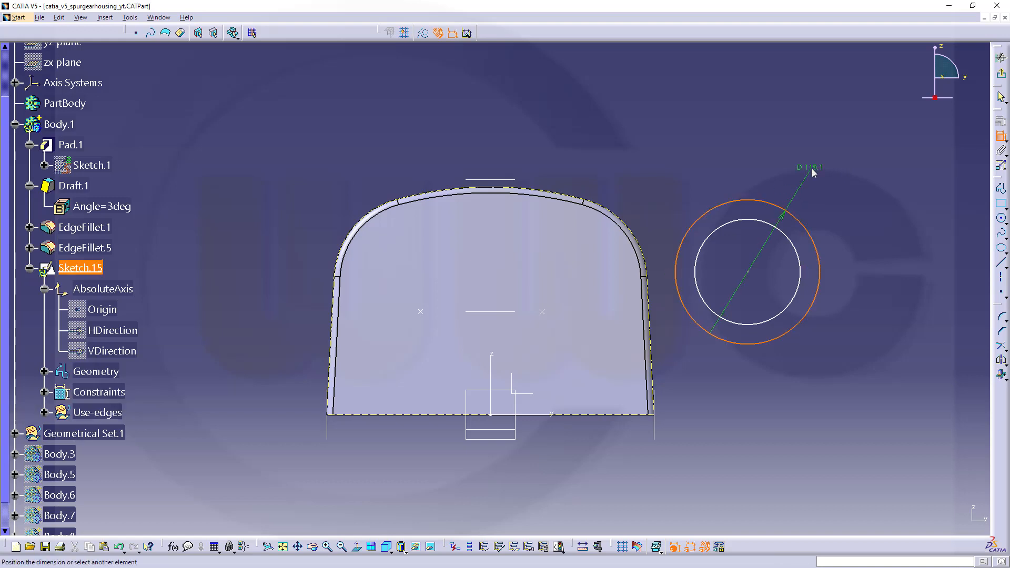
click(815, 166)
double_click(815, 167)
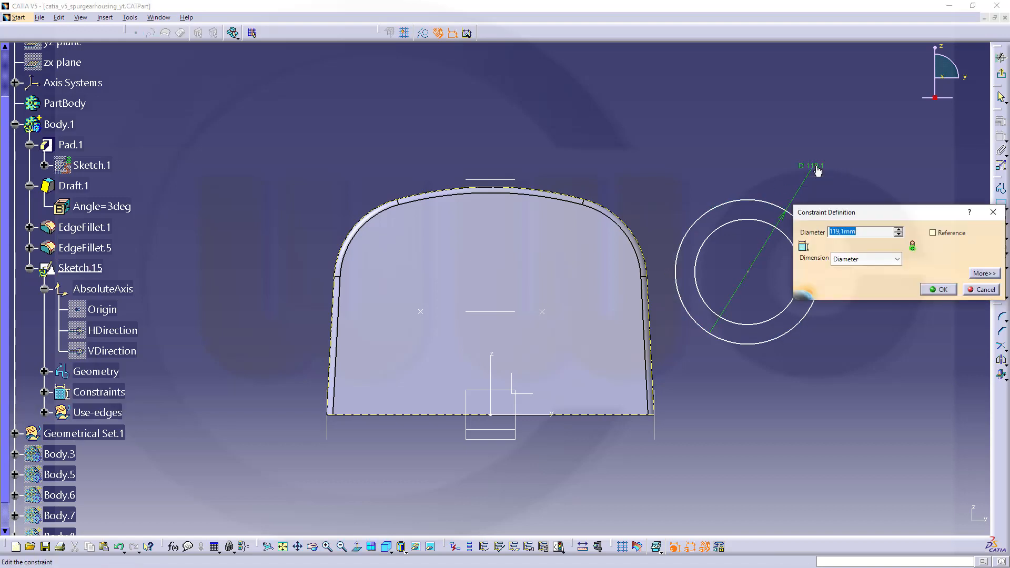
key(Return)
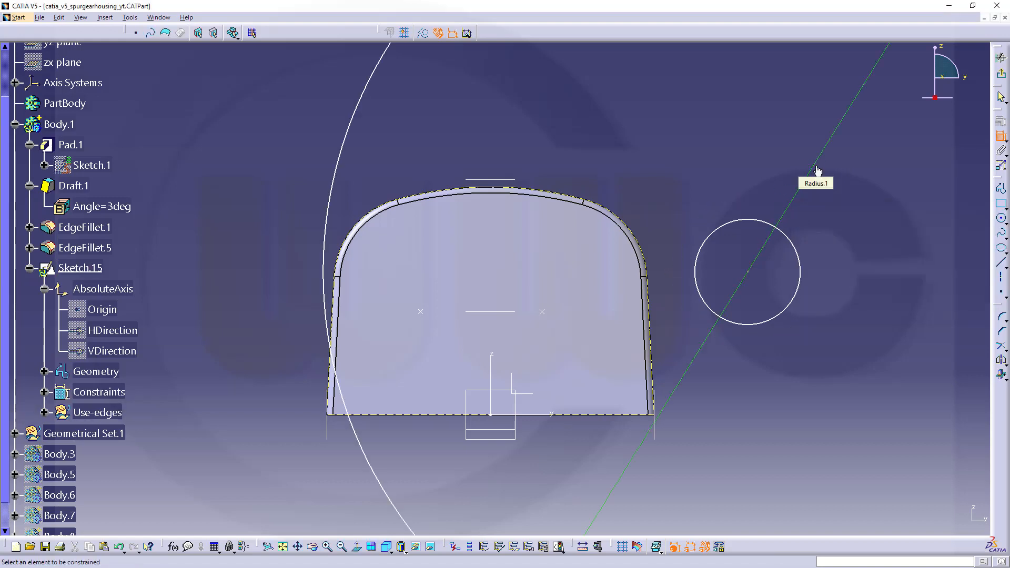
Dimension the inner circle and set its diameter to 690 mm.
click(798, 249)
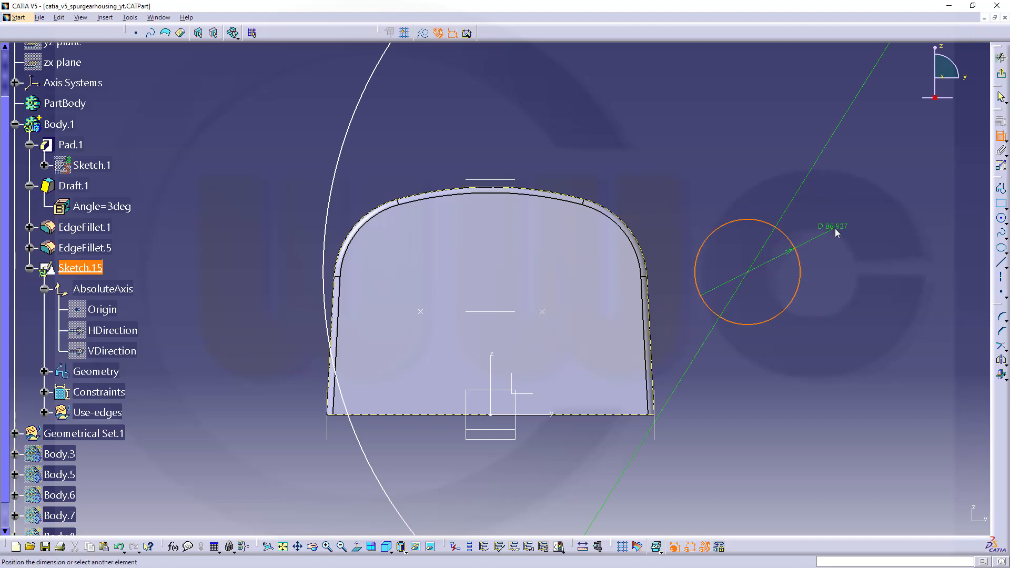
click(837, 227)
double_click(837, 227)
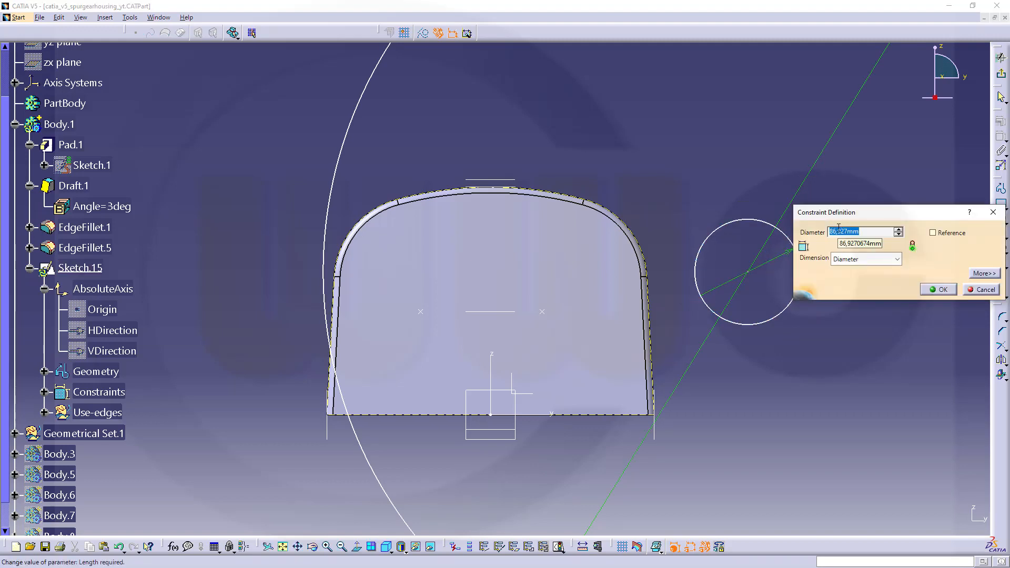
text(699)
key(Return)
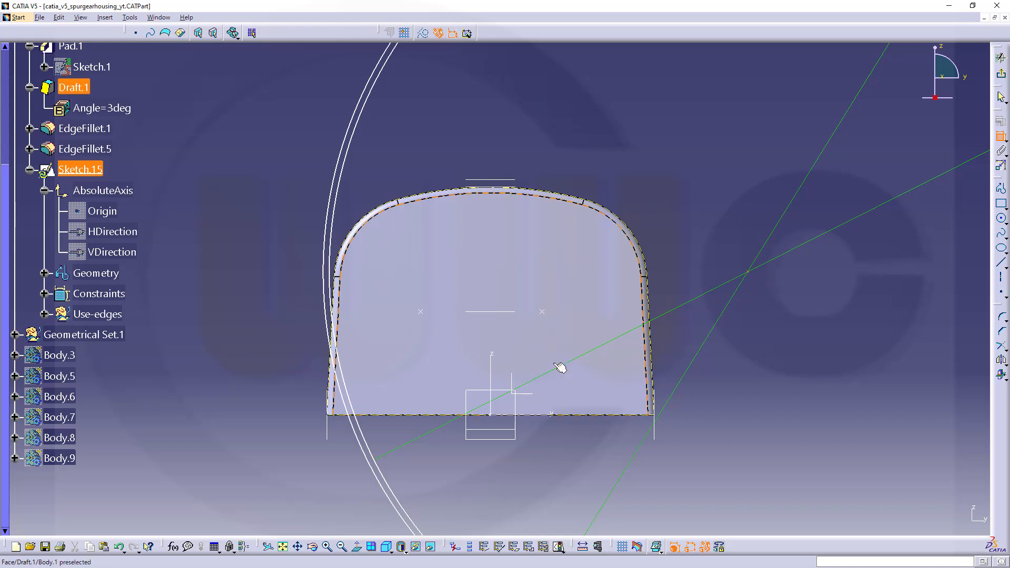
Make the circles' common centre coincident with the vertical Z axis and move both circles down so their arcs cross the housing's upper part.
click(491, 370)
right_click(491, 369)
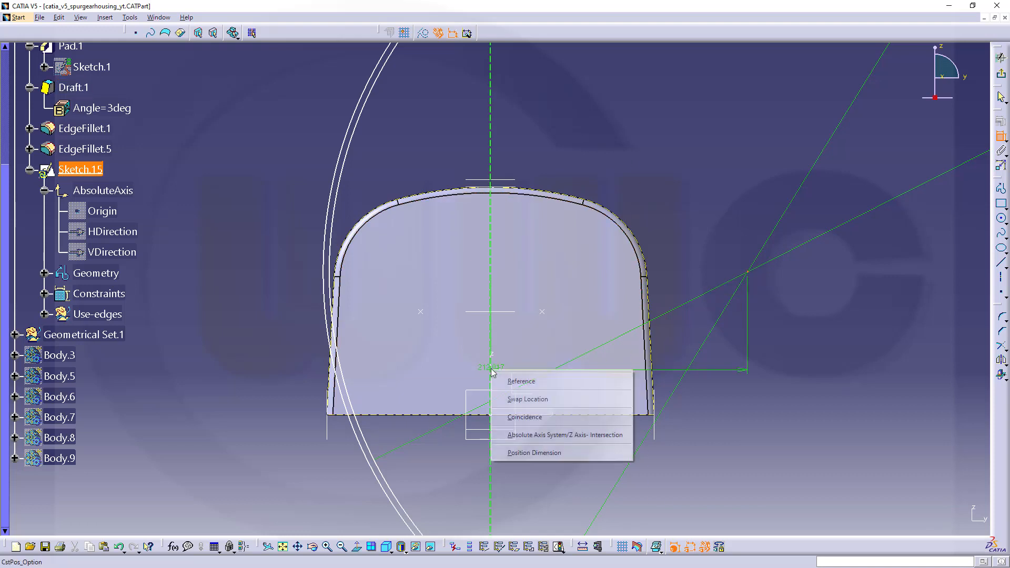
click(547, 416)
scroll(679, 319, up, 1)
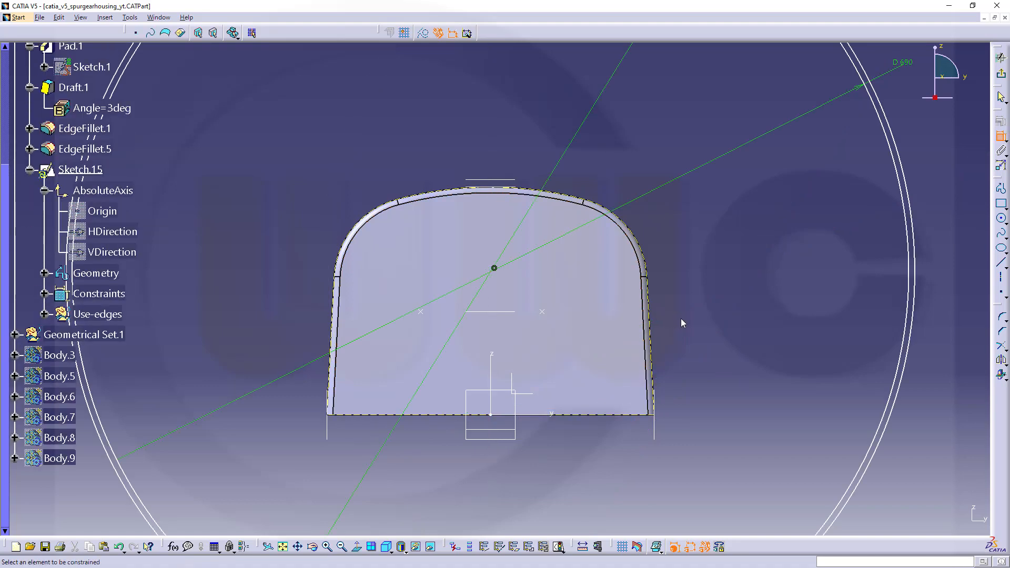
middle_drag(681, 319, 684, 484)
key(Escape)
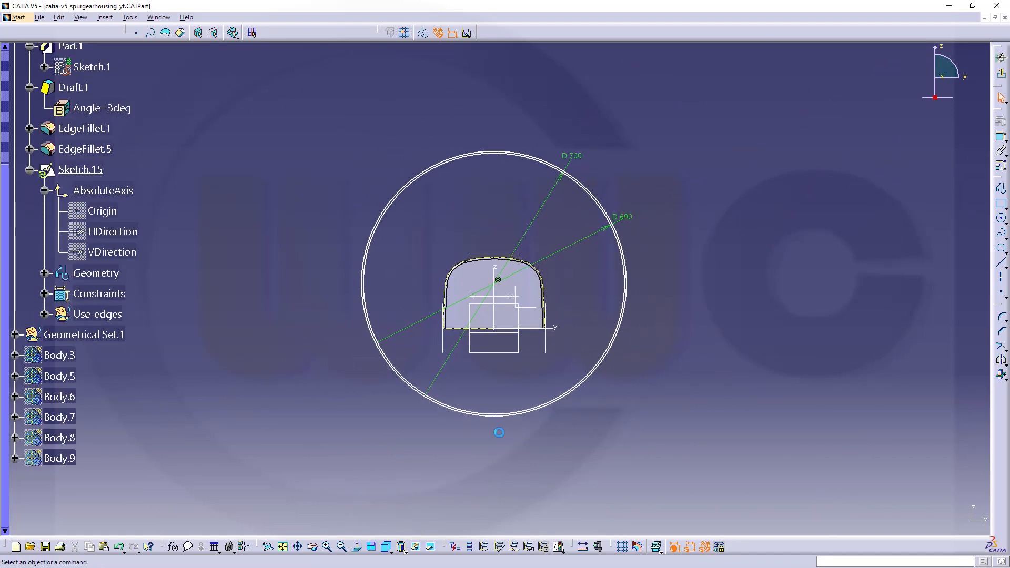
drag(495, 425, 498, 528)
scroll(523, 297, up, 3)
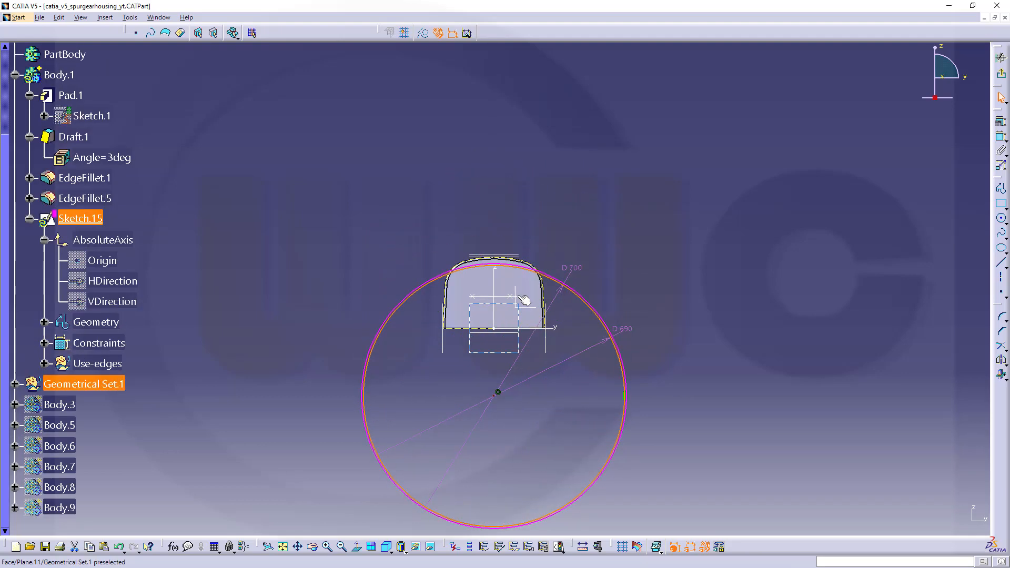
Delete the tangency constraint attached to the 690 mm circle.
scroll(558, 341, down, 1)
middle_drag(556, 351, 580, 242)
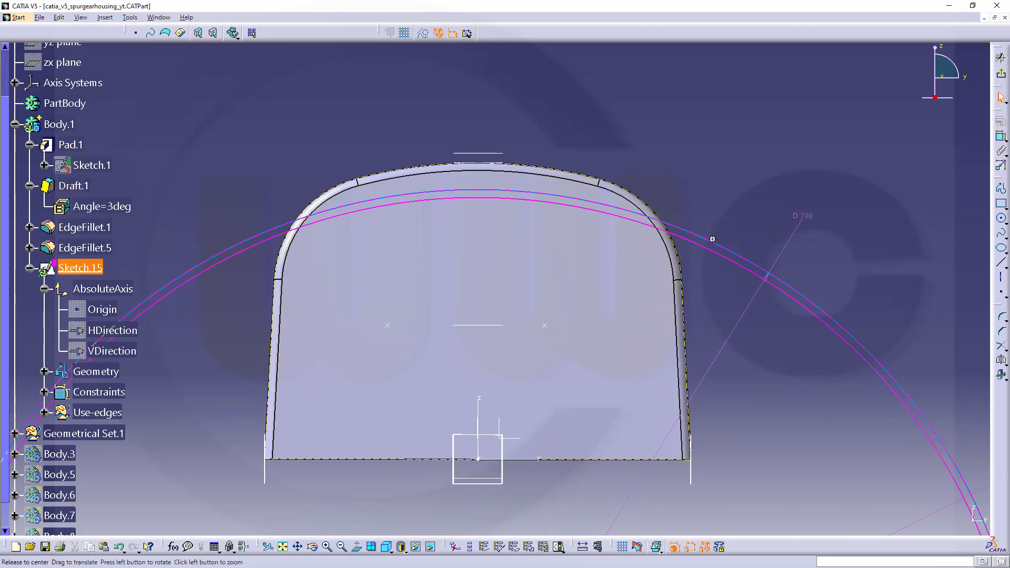
mouse_move(712, 237)
middle_down()
mouse_move(706, 380)
mouse_move(762, 296)
mouse_move(760, 354)
middle_up()
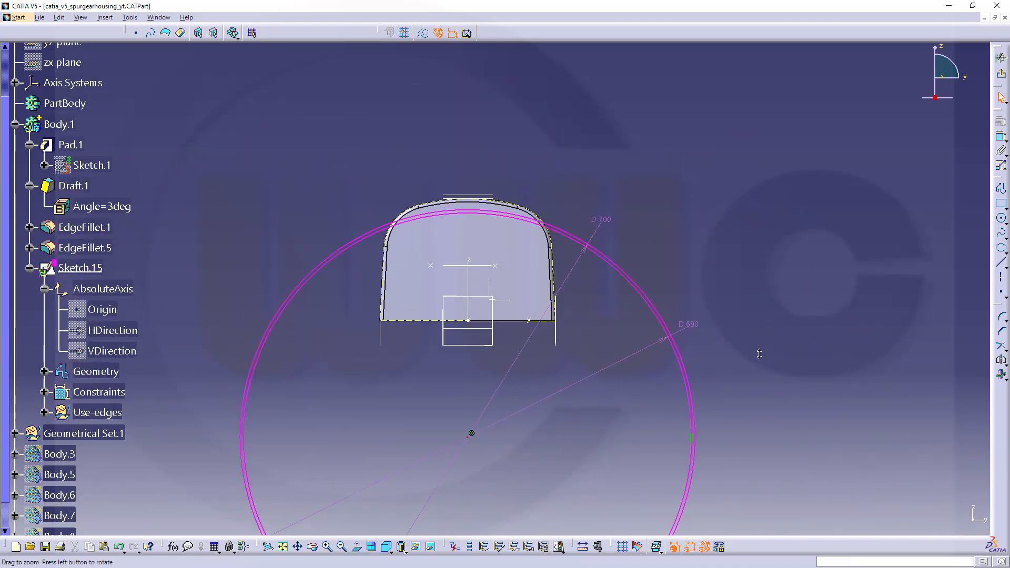
mouse_move(655, 361)
middle_down()
mouse_move(661, 343)
mouse_move(768, 246)
middle_up()
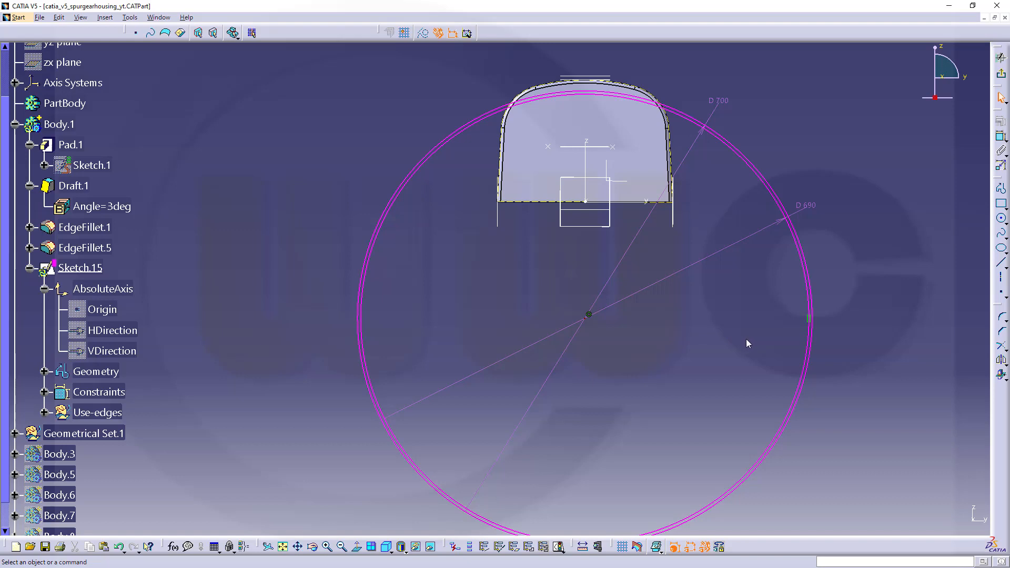
click(808, 319)
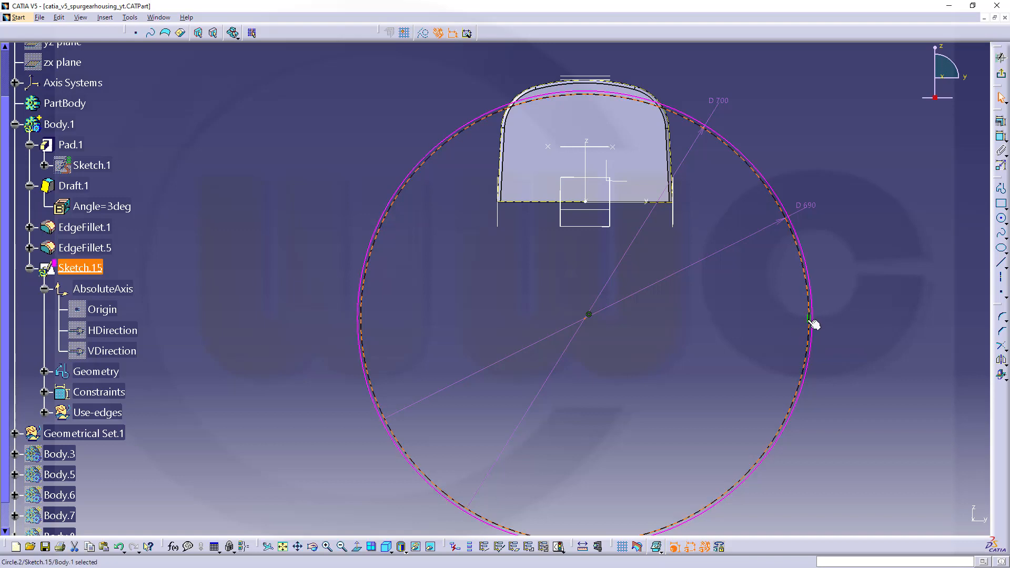
click(824, 327)
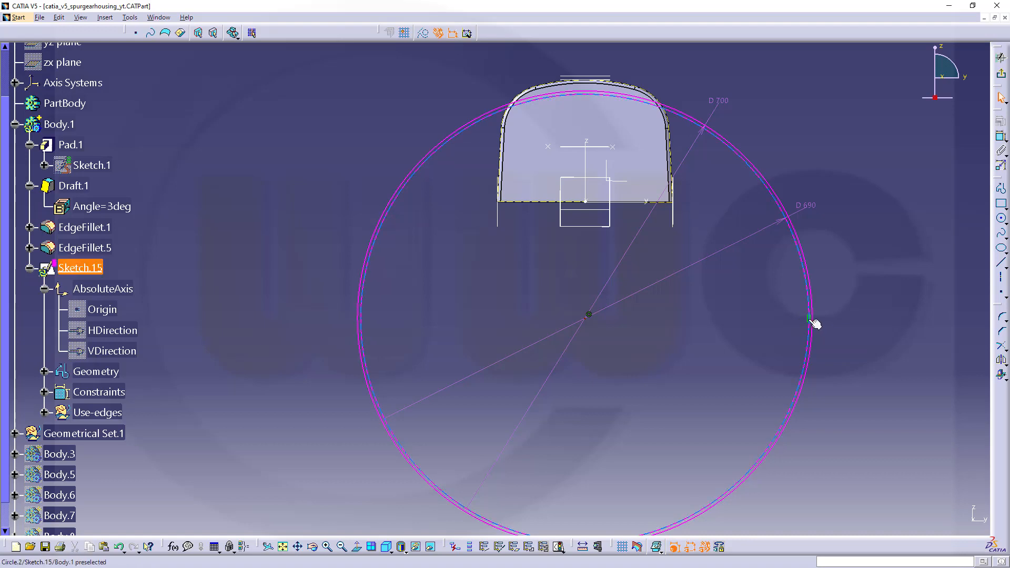
mouse_move(814, 324)
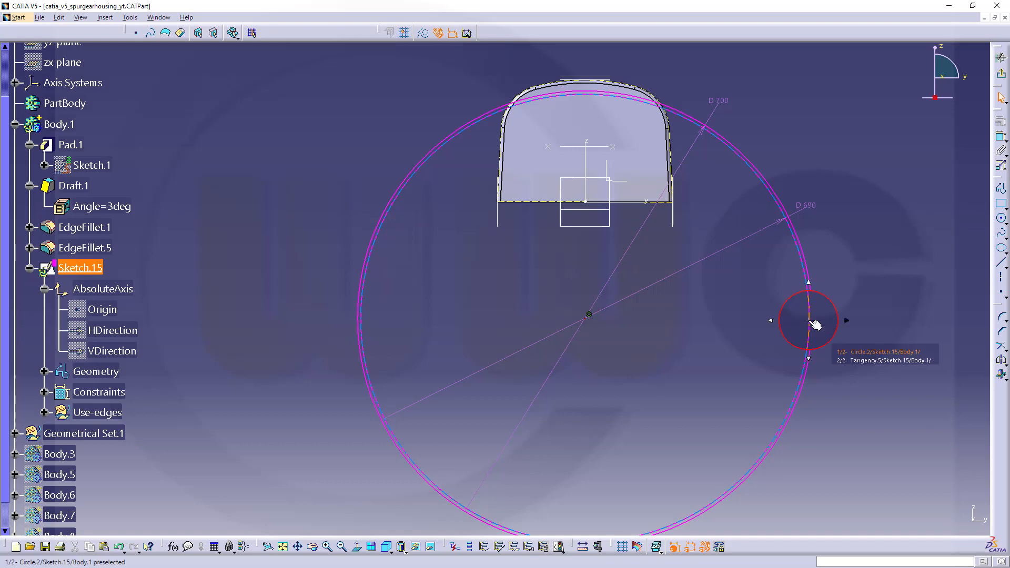
click(856, 361)
key(Delete)
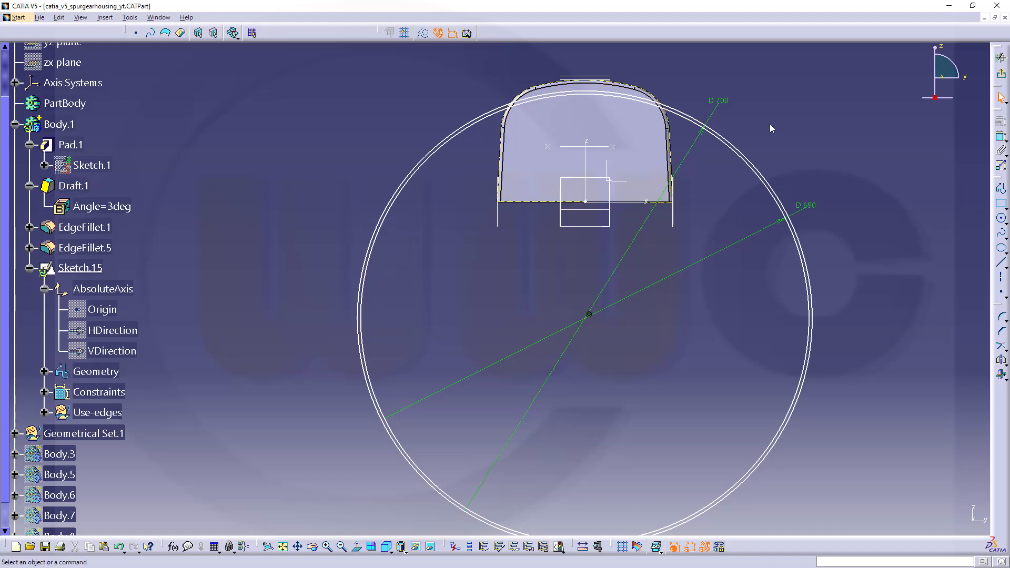
Constrain the 700 mm circle tangent to the lower of the two horizontal planes at the top of the housing.
middle_drag(769, 124, 774, 170)
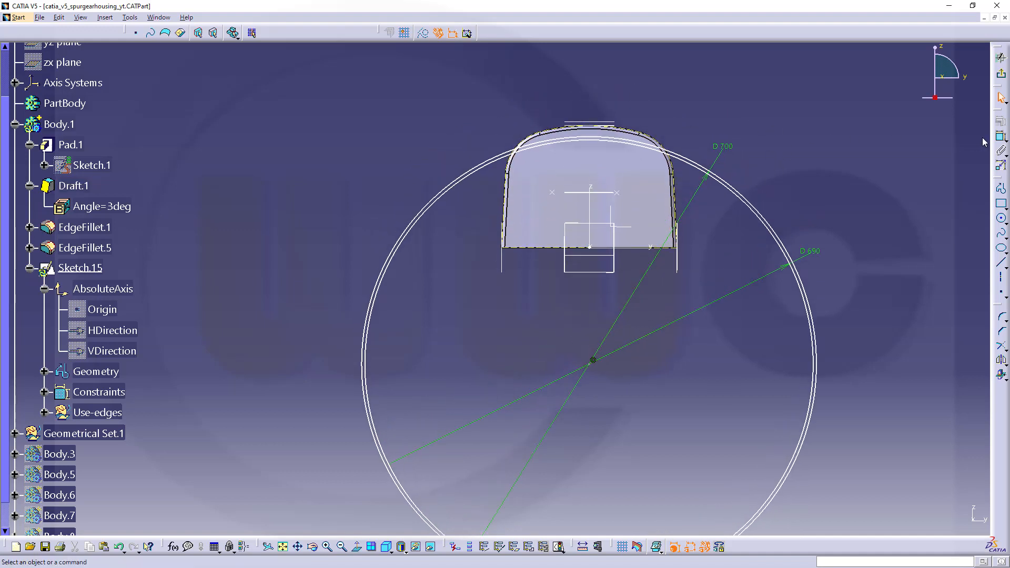
click(1002, 138)
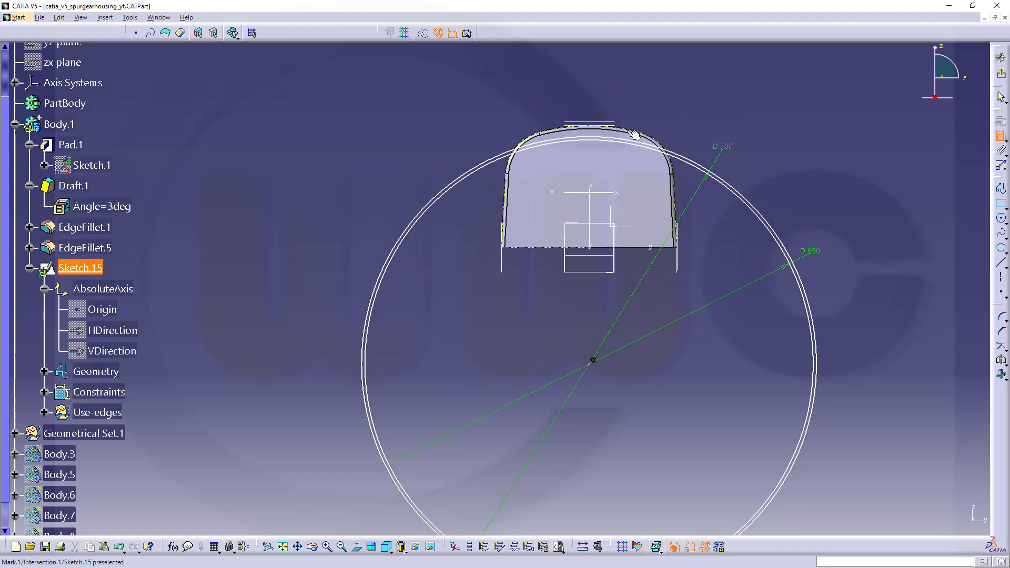
mouse_move(604, 160)
middle_down()
mouse_move(623, 119)
mouse_move(577, 360)
middle_up()
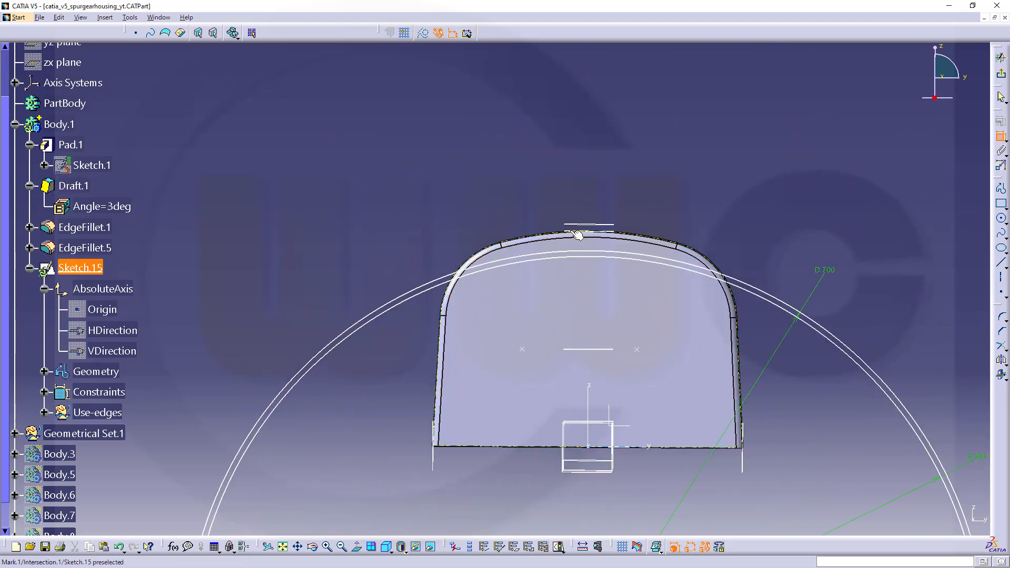
mouse_move(633, 265)
middle_down()
mouse_move(634, 210)
mouse_move(761, 151)
mouse_move(661, 193)
middle_up()
scroll(381, 206, down, 1)
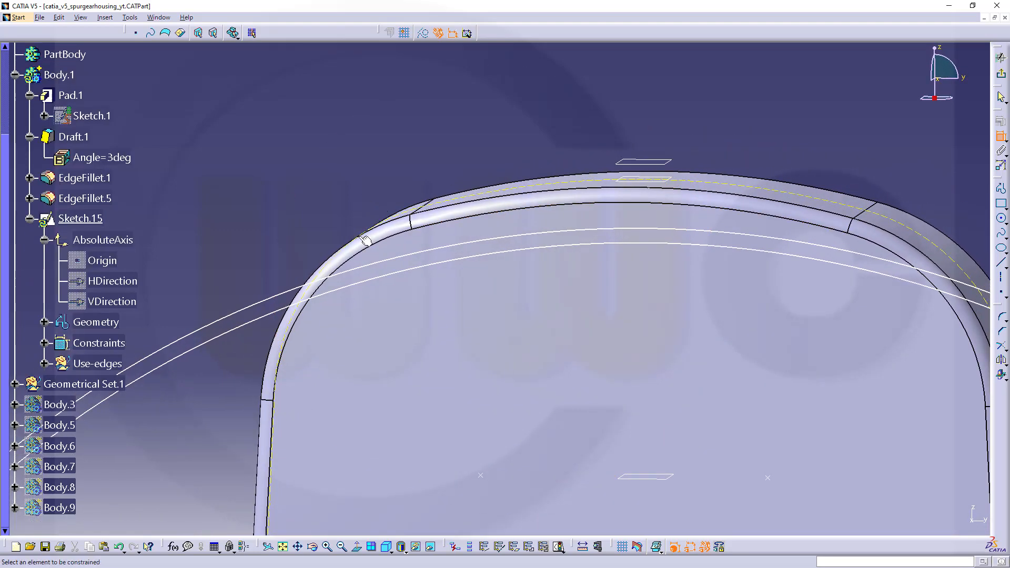
click(629, 182)
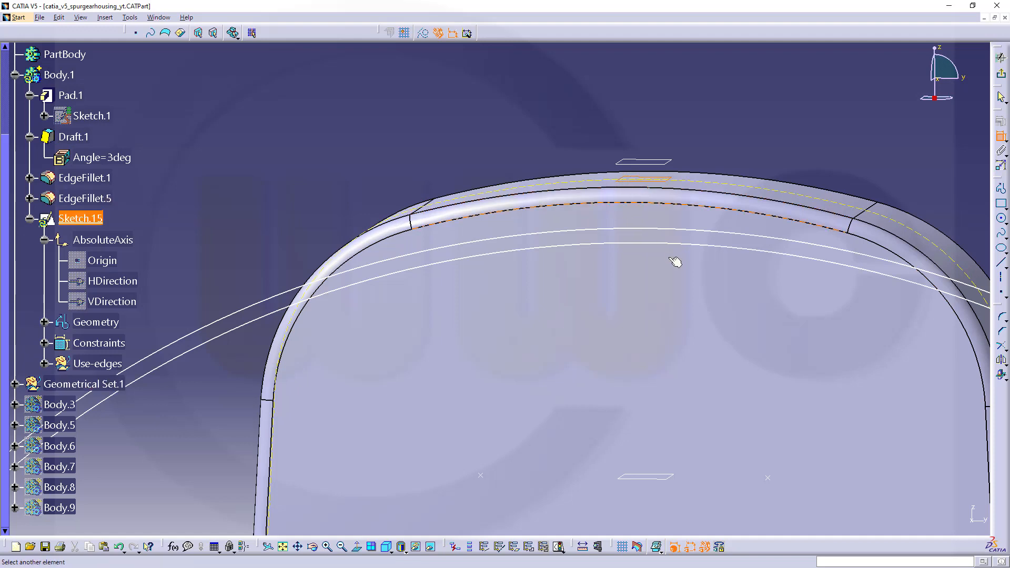
click(661, 233)
right_click(672, 222)
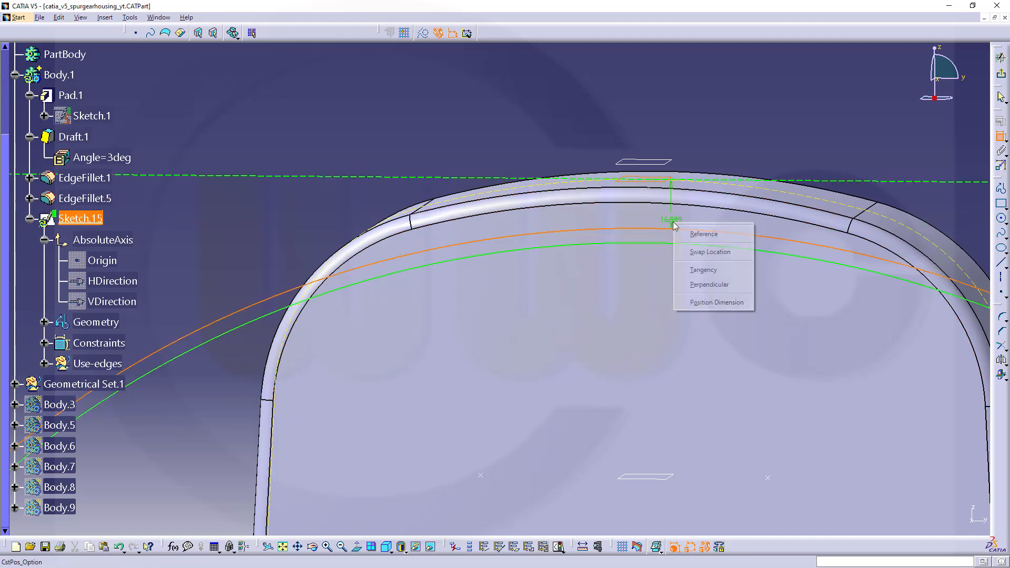
click(706, 274)
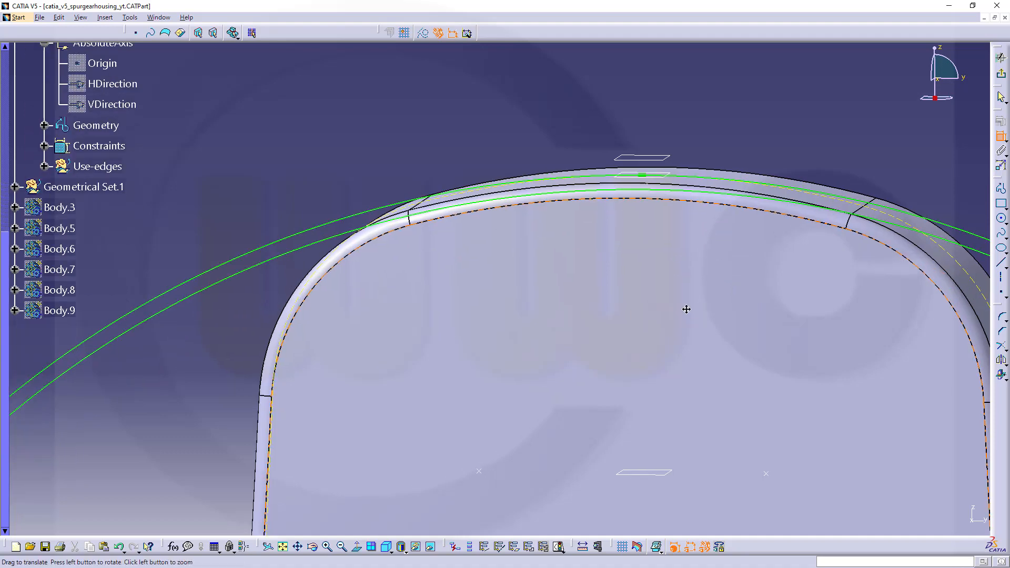
Sketch two small construction circles, about 7 mm and 5 mm in radius, outside the housing's upper left and upper right corners.
mouse_move(686, 307)
middle_down()
mouse_move(681, 372)
mouse_move(639, 363)
mouse_move(655, 320)
mouse_move(535, 300)
mouse_move(550, 272)
mouse_move(532, 337)
middle_up()
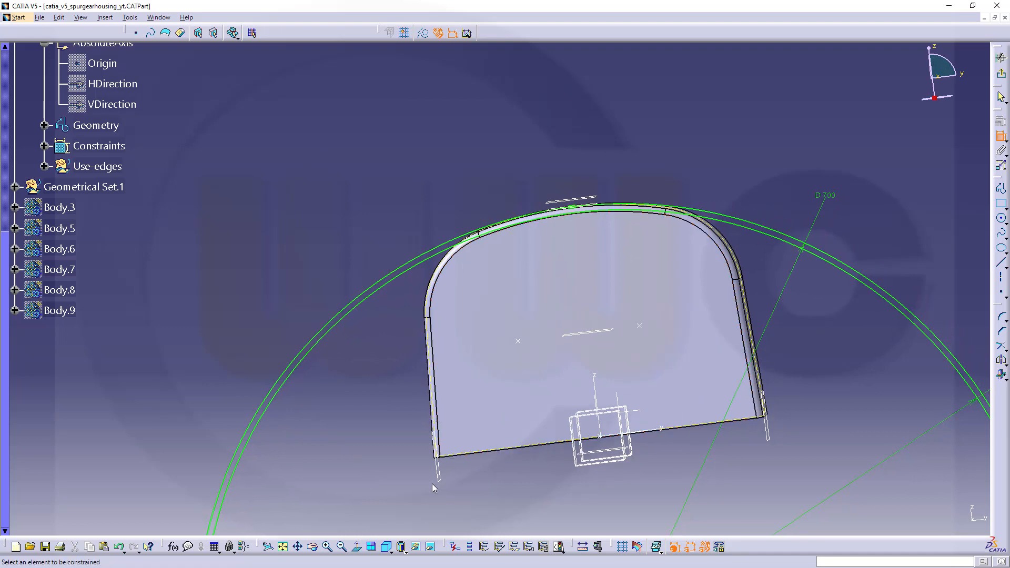
click(357, 548)
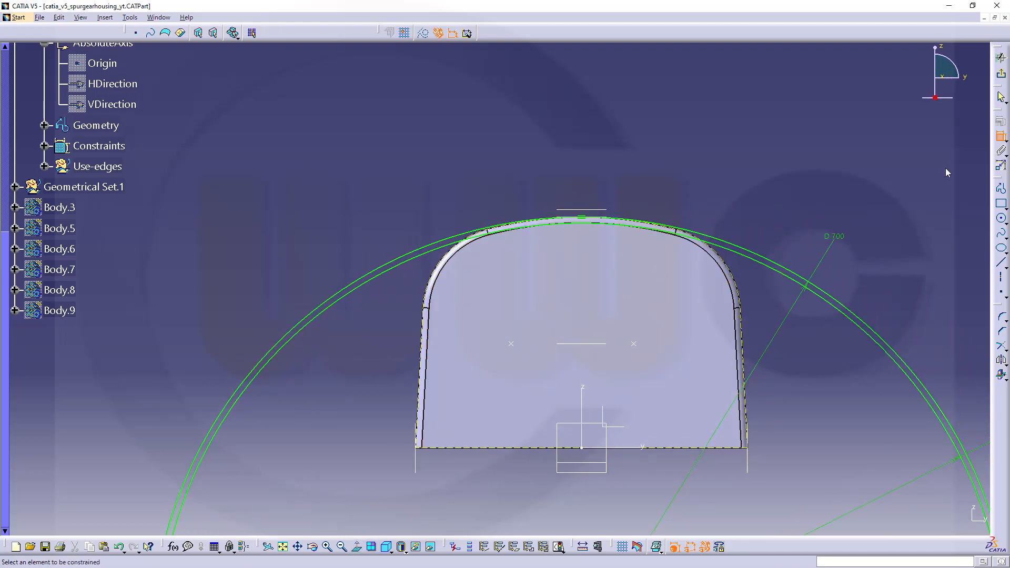
click(1000, 218)
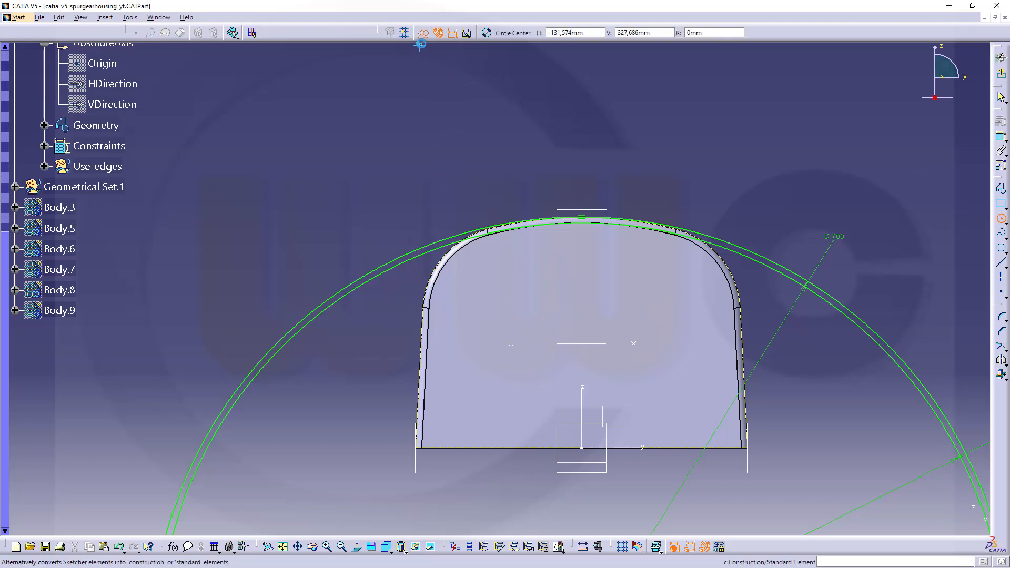
click(390, 289)
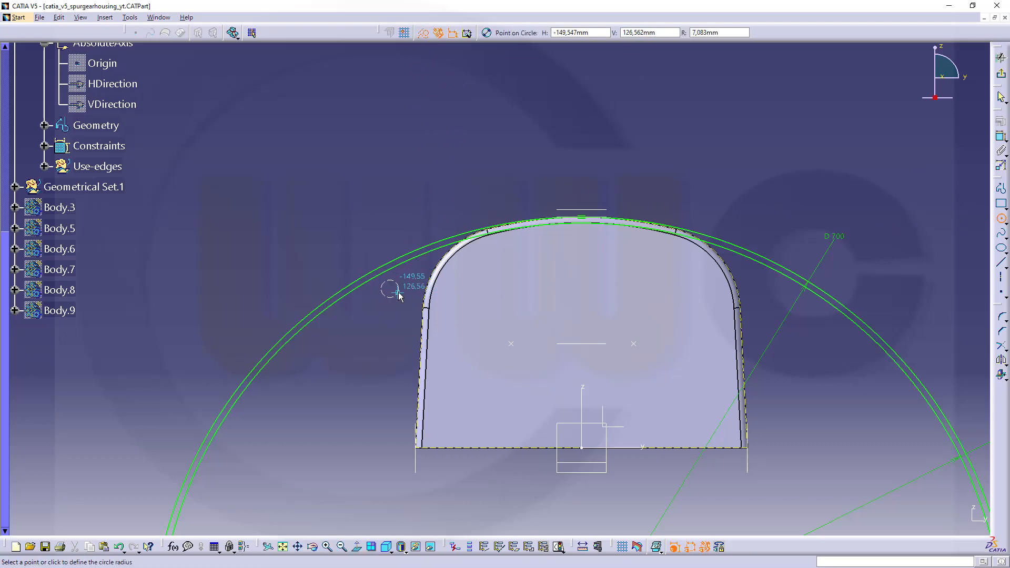
click(398, 292)
click(759, 286)
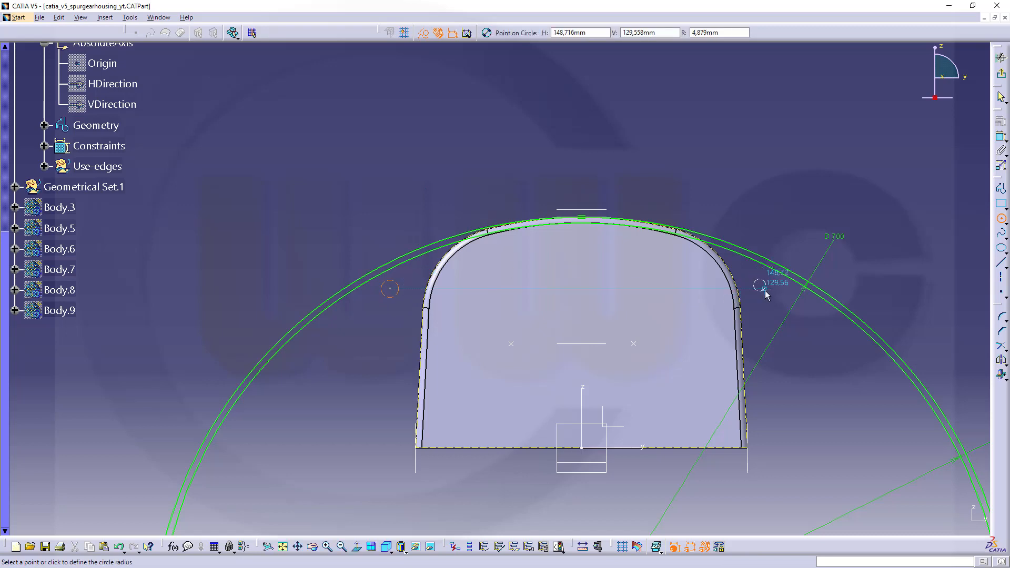
click(766, 289)
key(Escape)
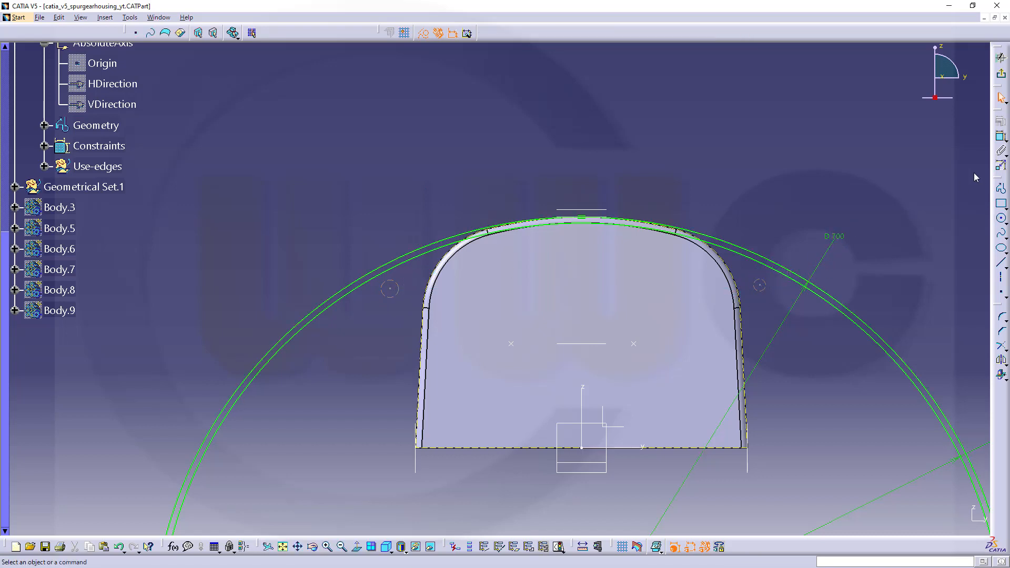
Dimension the two small construction circles and set each diameter to 14 mm.
click(1001, 141)
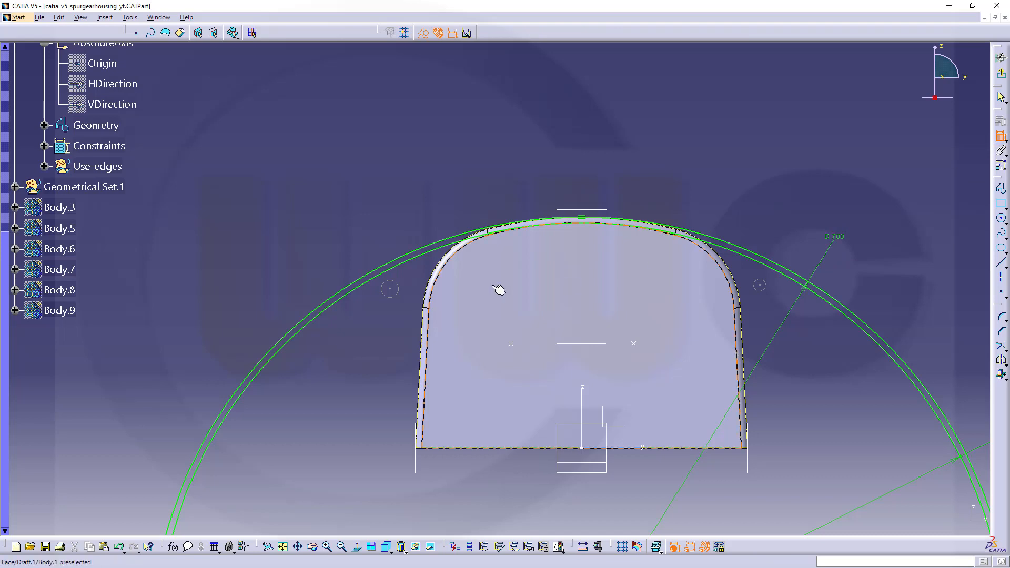
click(400, 300)
double_click(402, 310)
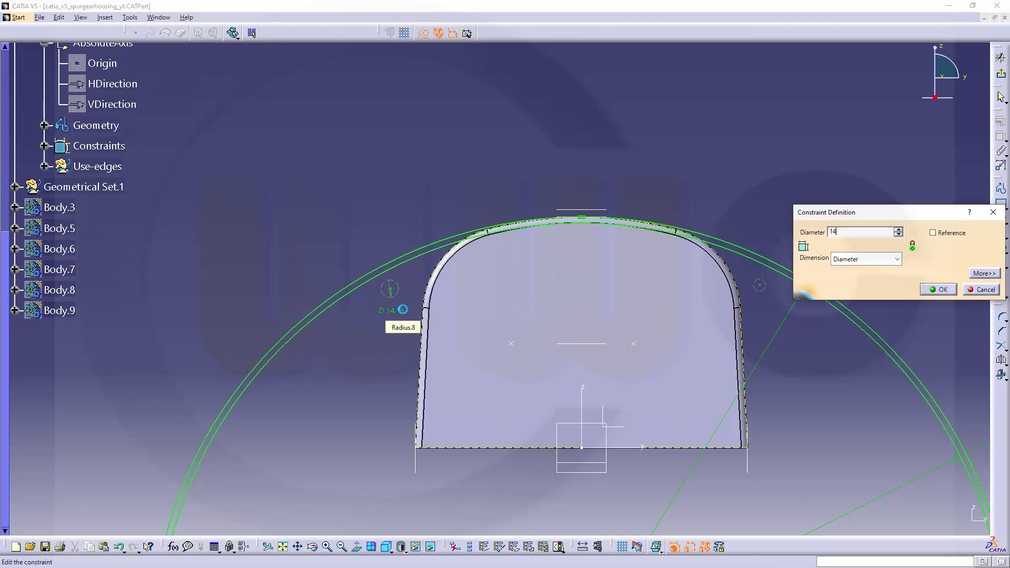
text(14)
key(Return)
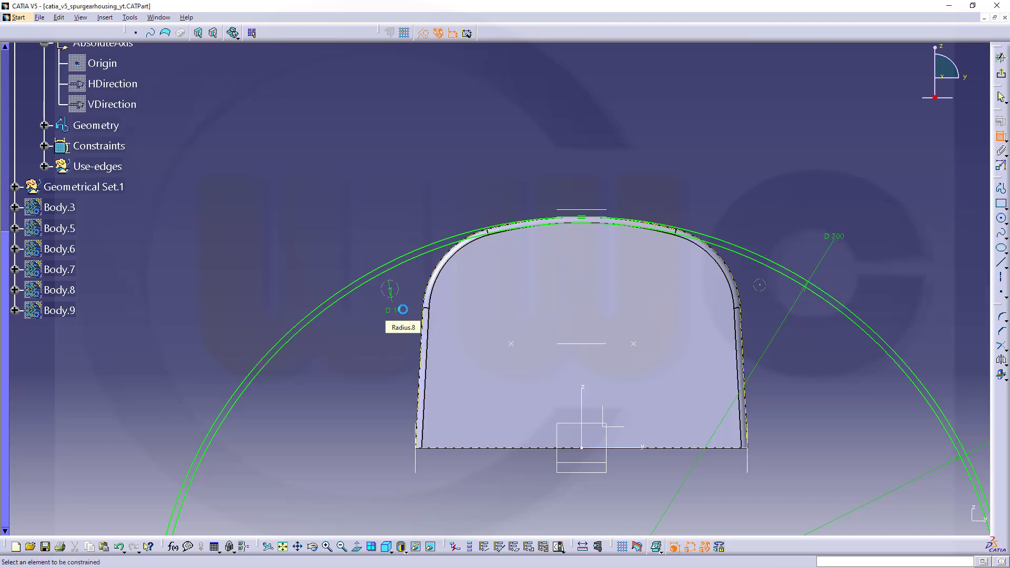
click(765, 290)
click(766, 306)
double_click(768, 303)
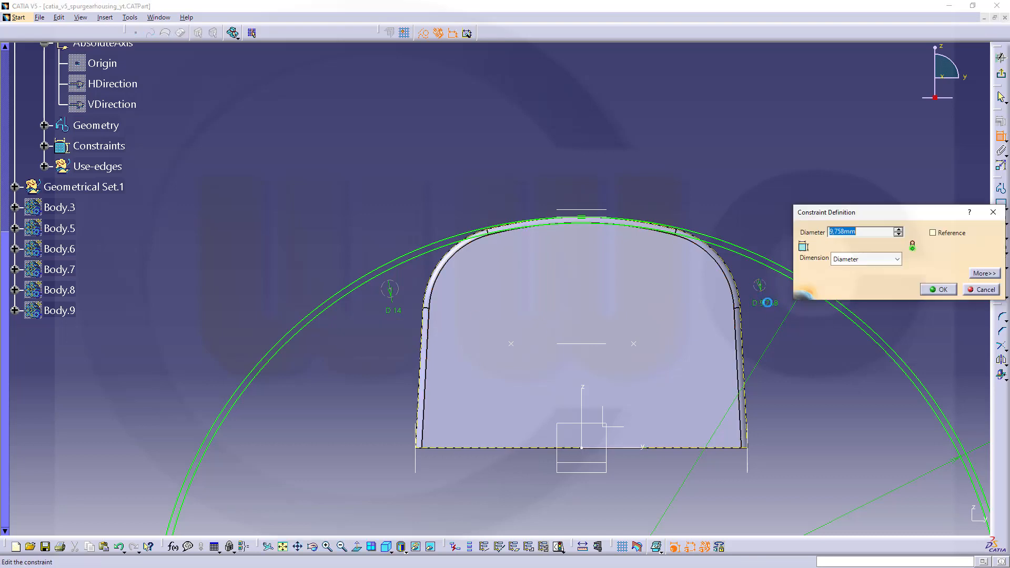
text(14)
key(Return)
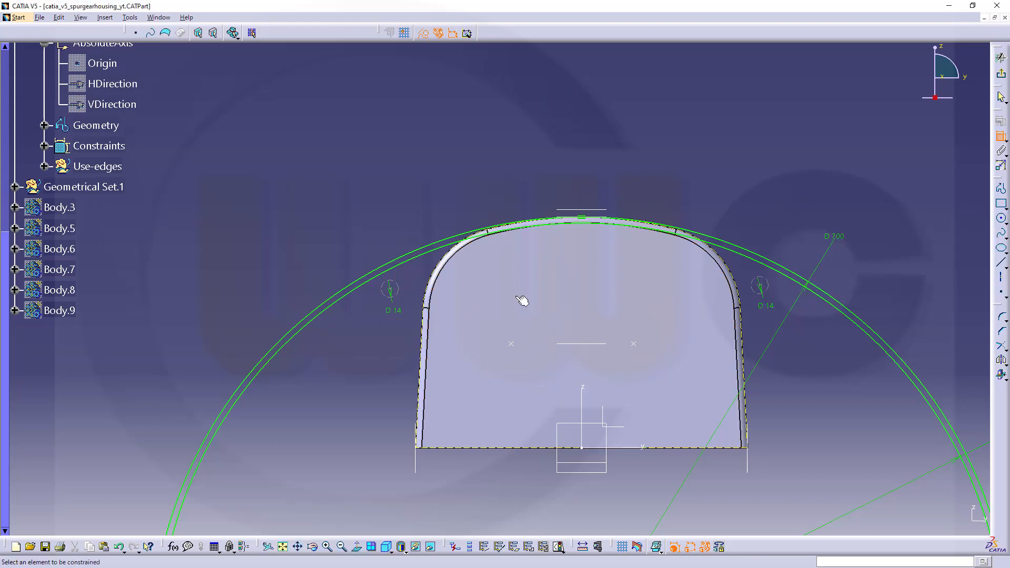
Constrain the left 14 mm construction circle tangent to the 690 mm circle and to the housing's outer outline.
mouse_move(368, 306)
middle_down()
mouse_move(390, 334)
mouse_move(397, 291)
middle_up()
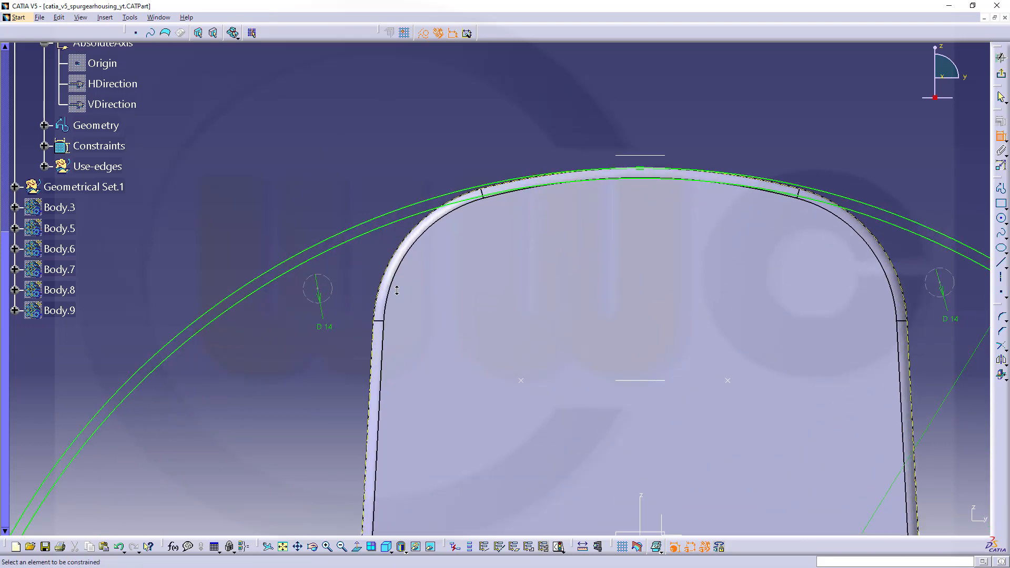
click(329, 280)
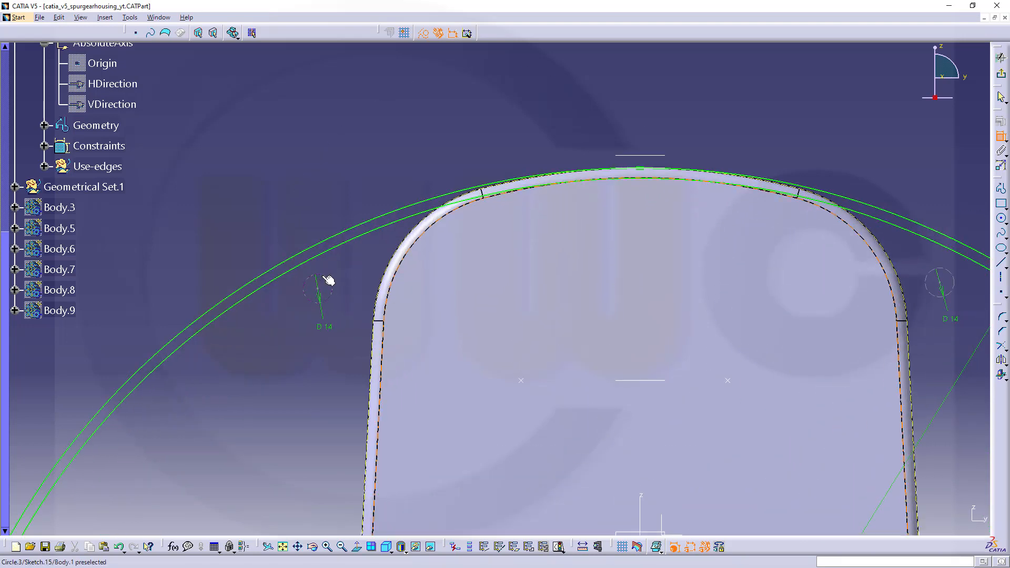
right_click(345, 244)
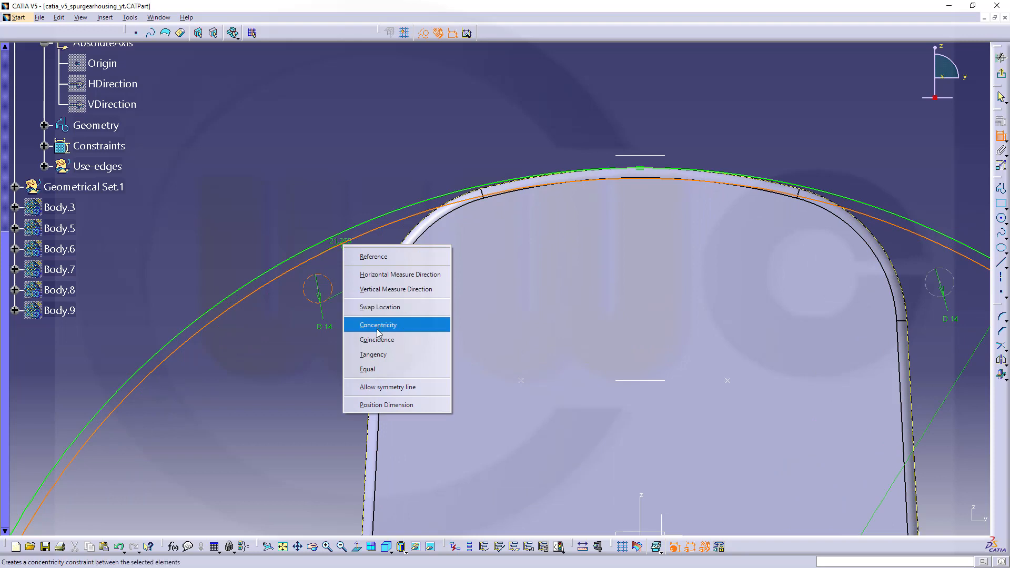
click(373, 355)
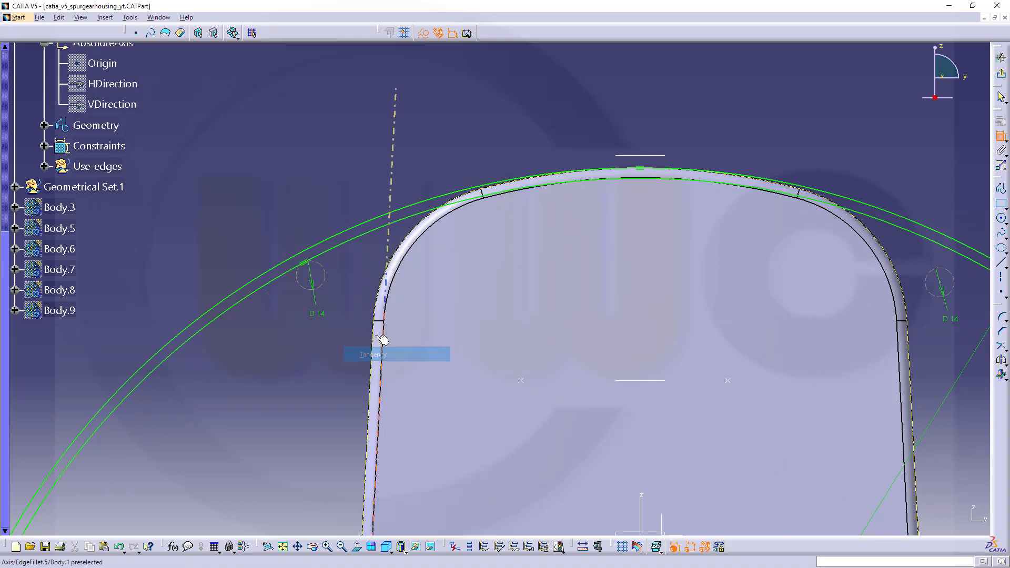
click(328, 281)
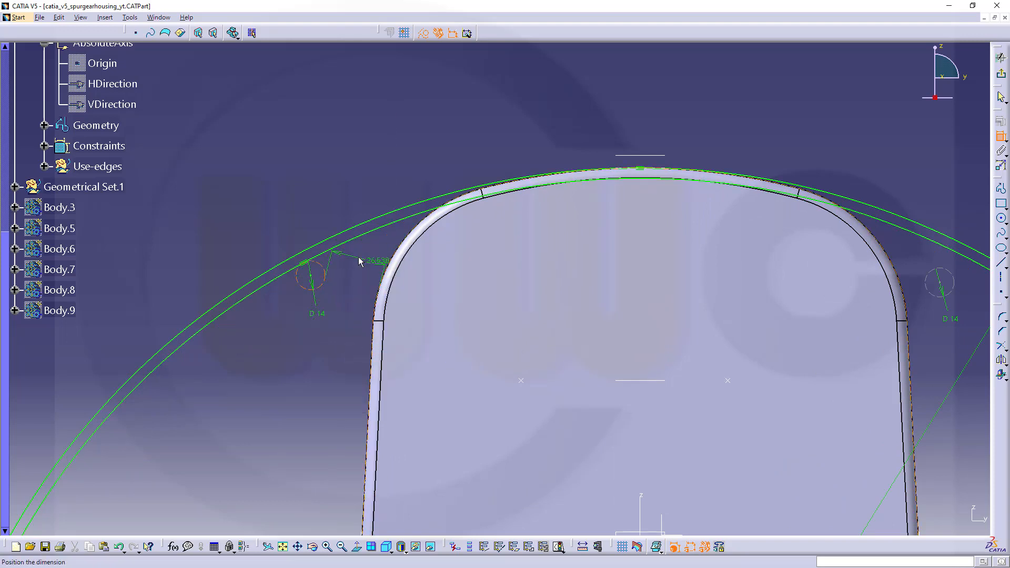
right_click(362, 258)
click(408, 337)
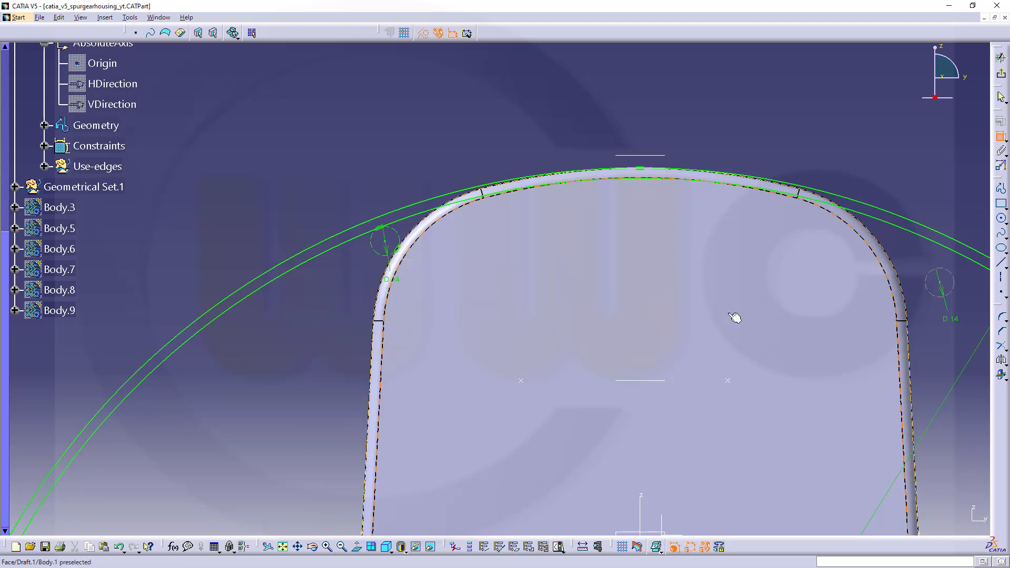
Constrain the right 14 mm construction circle tangent to the 690 mm circle and to the housing's outer outline.
click(933, 282)
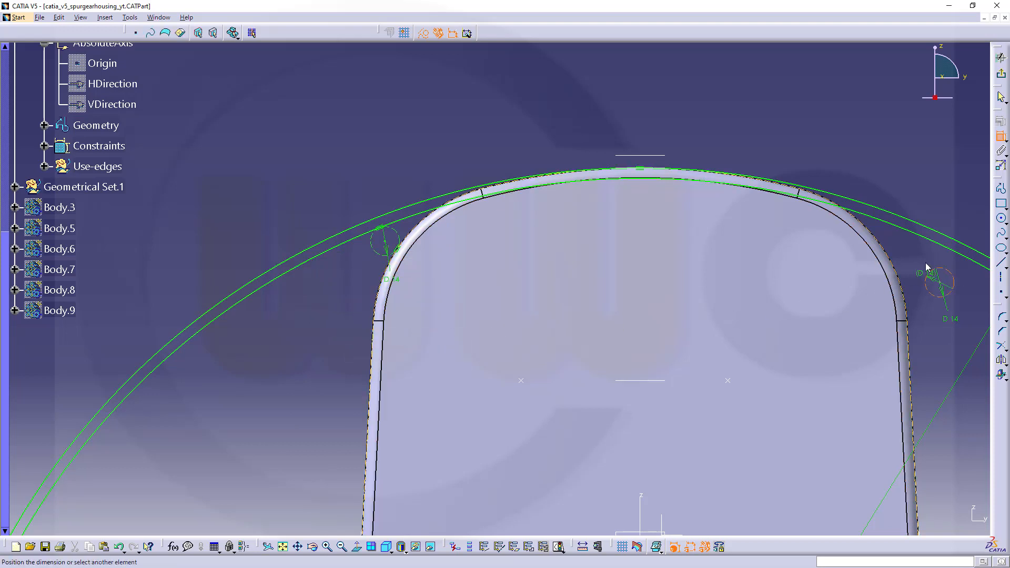
right_click(920, 247)
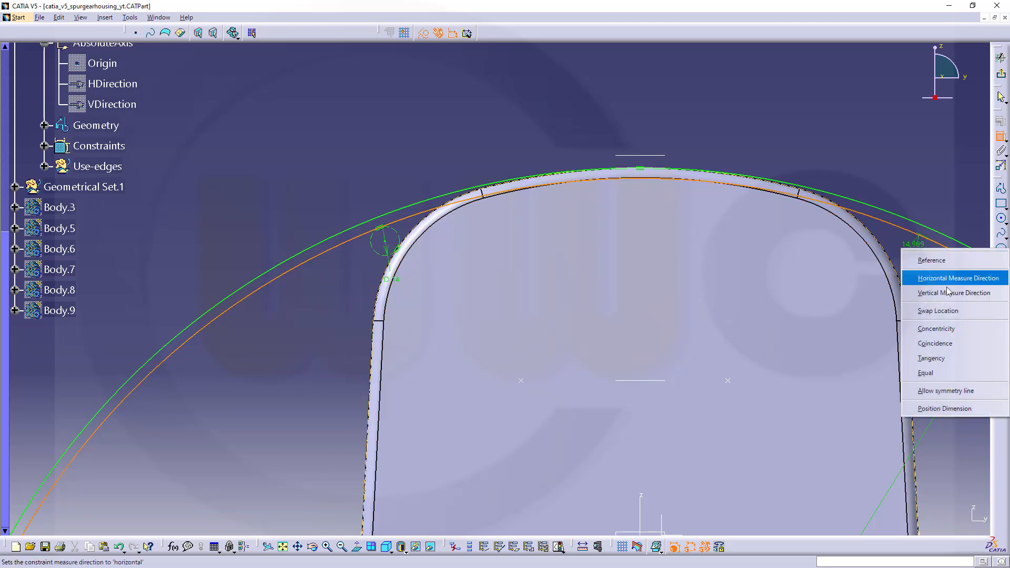
click(929, 360)
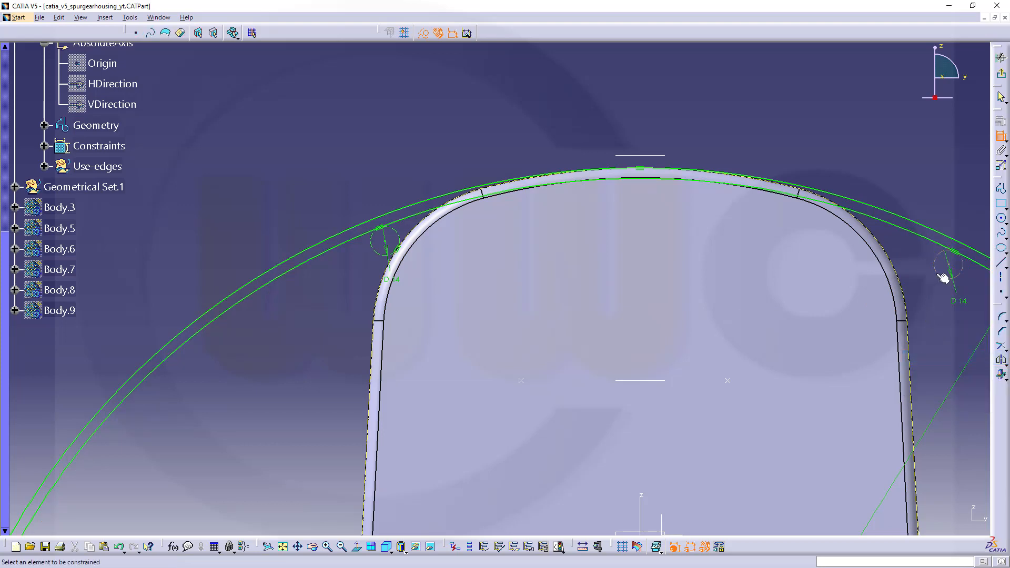
right_click(902, 263)
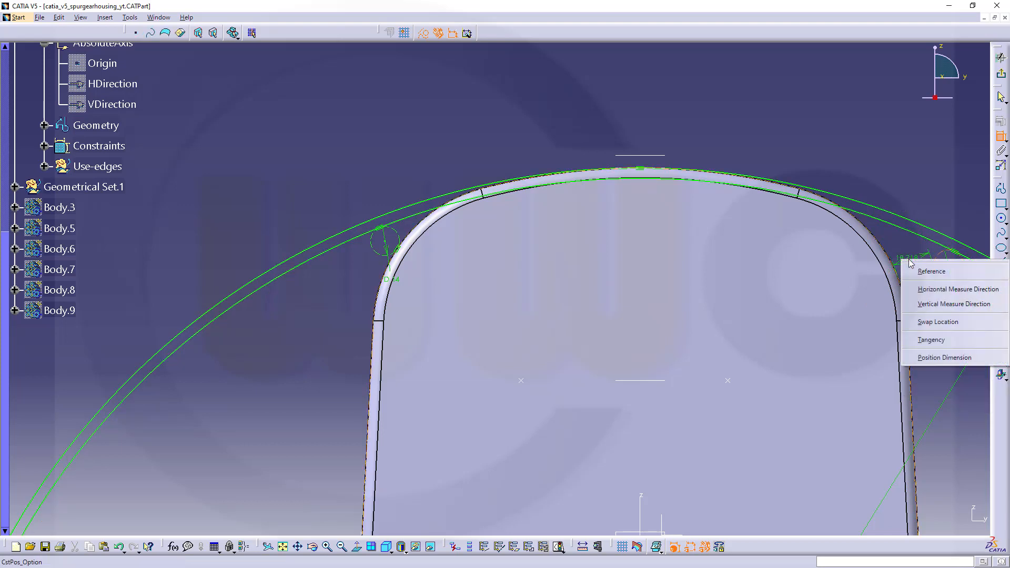
click(926, 341)
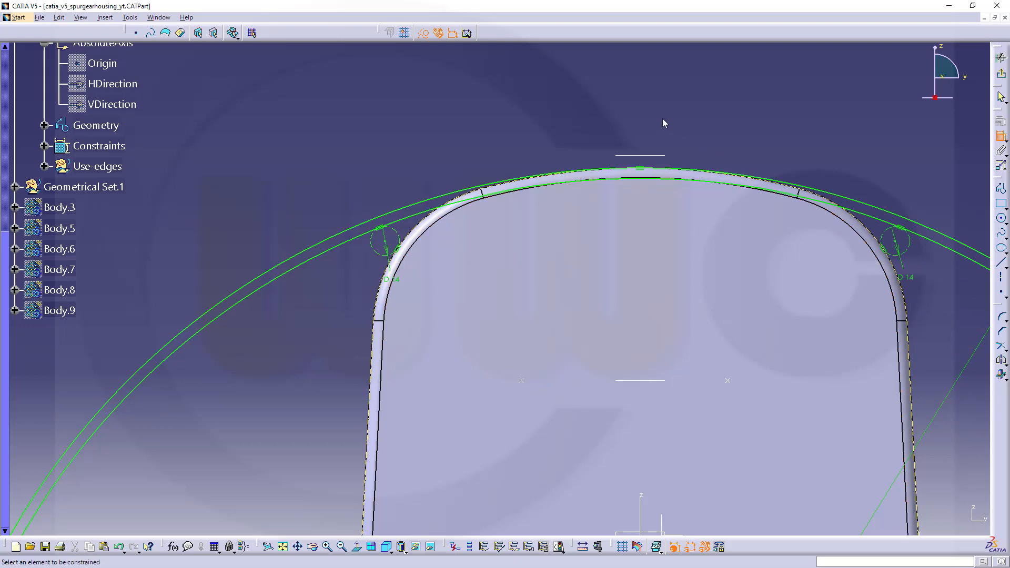
Quick-trim the 690 mm circle so only its upper arc between the two construction circles is kept.
mouse_move(566, 265)
middle_down()
mouse_move(571, 237)
mouse_move(569, 270)
middle_up()
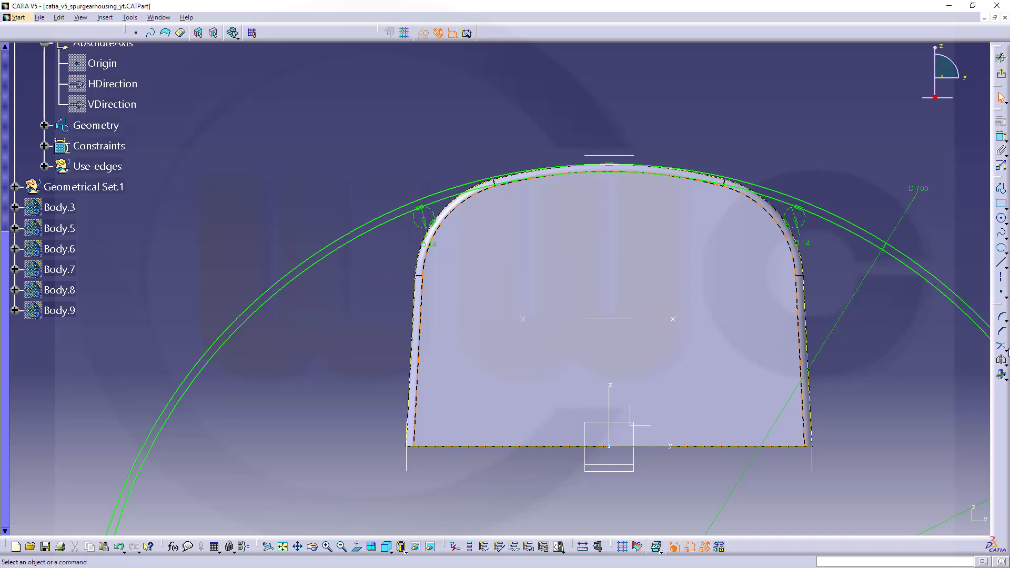
click(1007, 347)
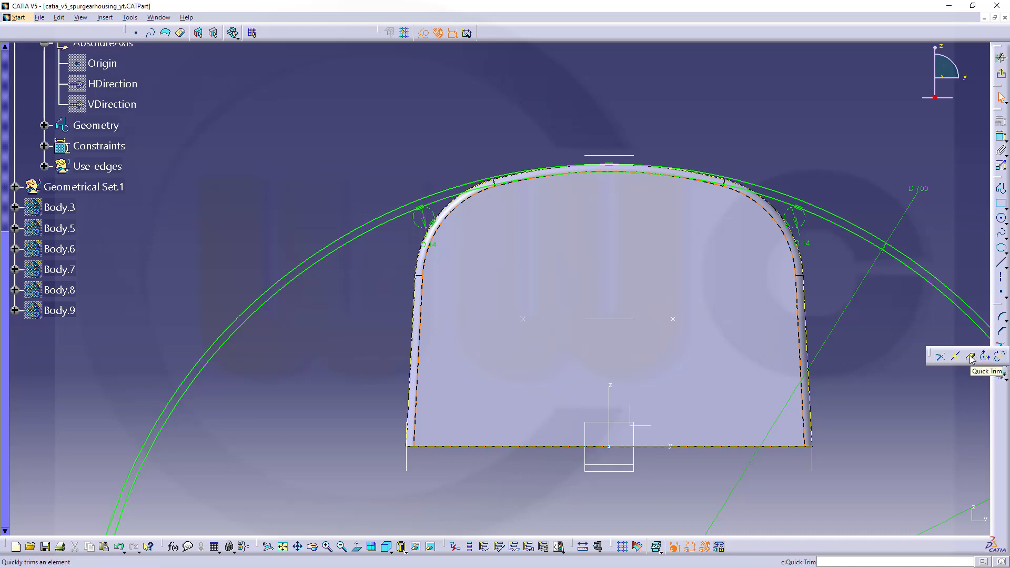
click(941, 356)
click(382, 224)
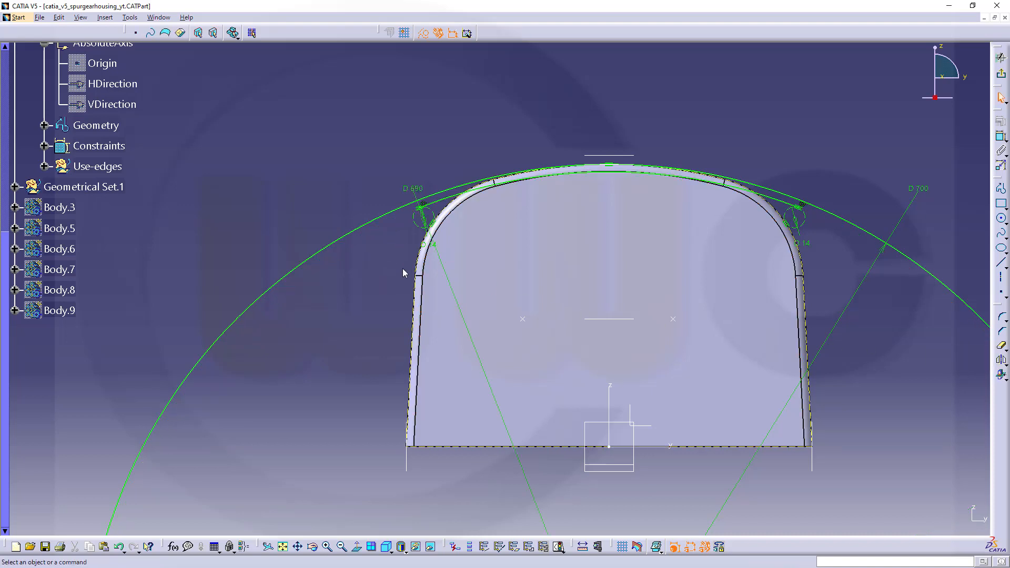
Draw a line about 31 mm long from the 690 mm arc's left endpoint, slanting up and outward past the 700 mm circle.
ctrl+middle_drag(815, 277, 814, 217)
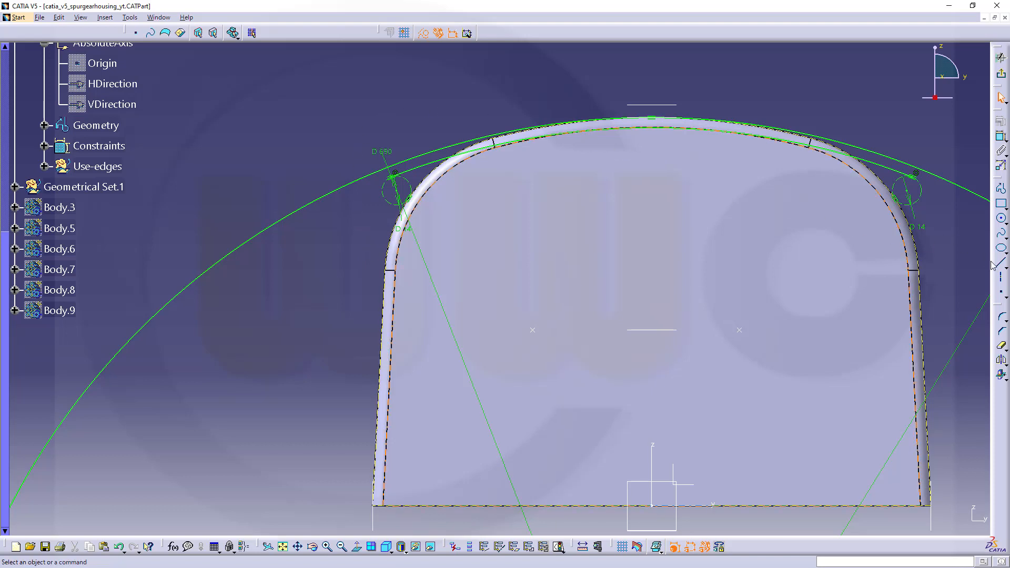
mouse_move(352, 251)
middle_down()
mouse_move(366, 185)
mouse_move(388, 200)
mouse_move(366, 253)
middle_up()
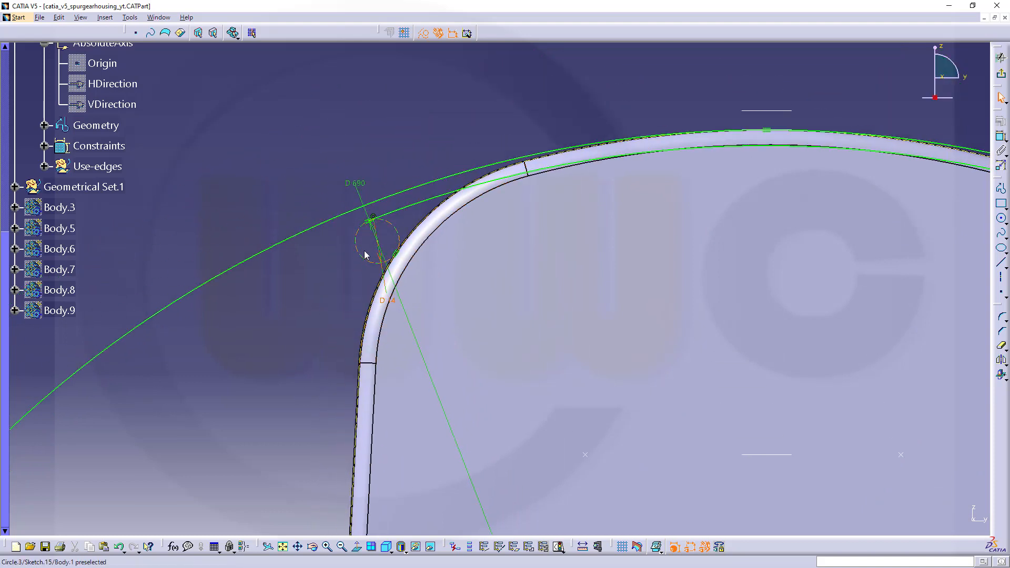
click(375, 225)
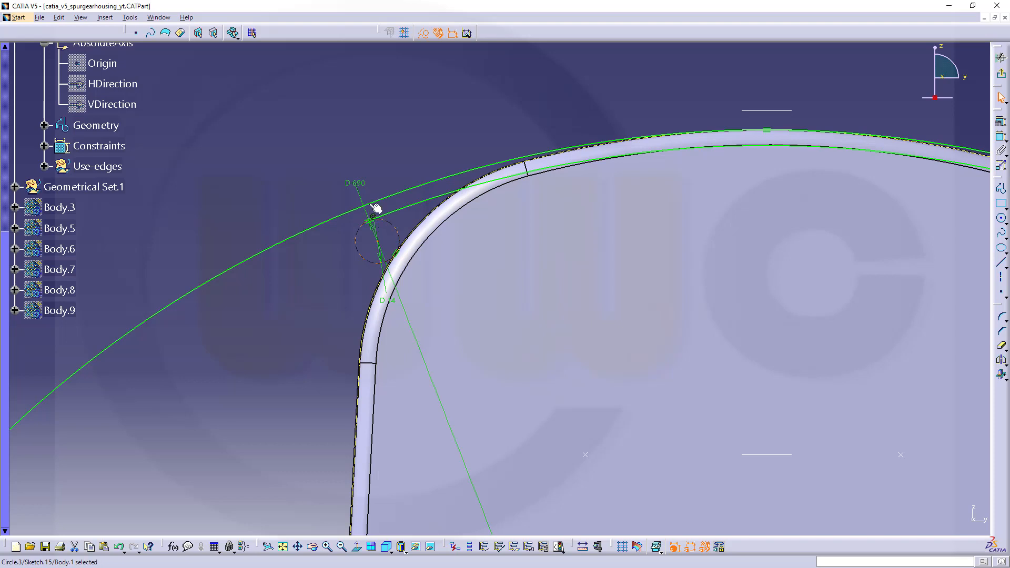
click(1001, 265)
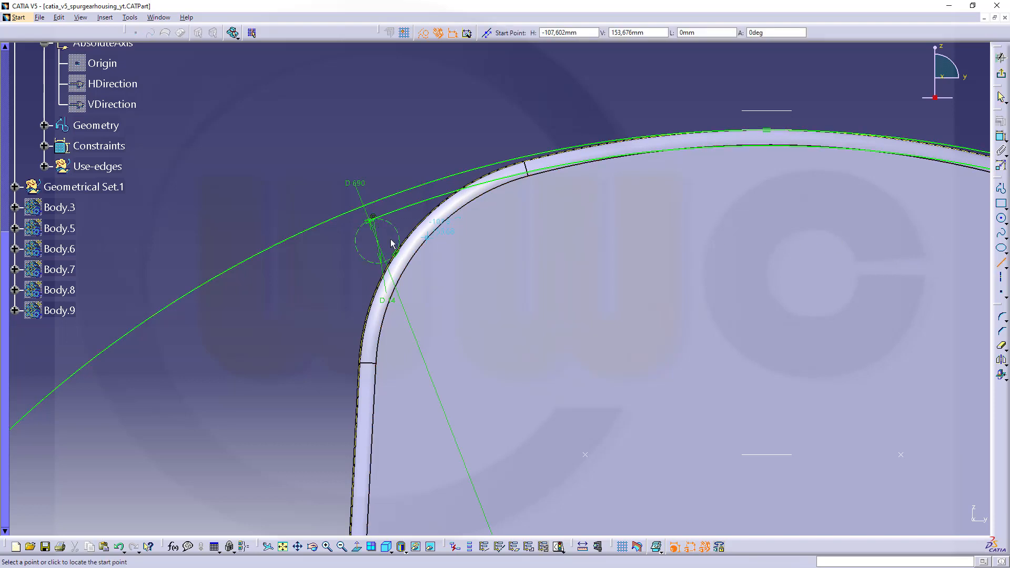
click(373, 219)
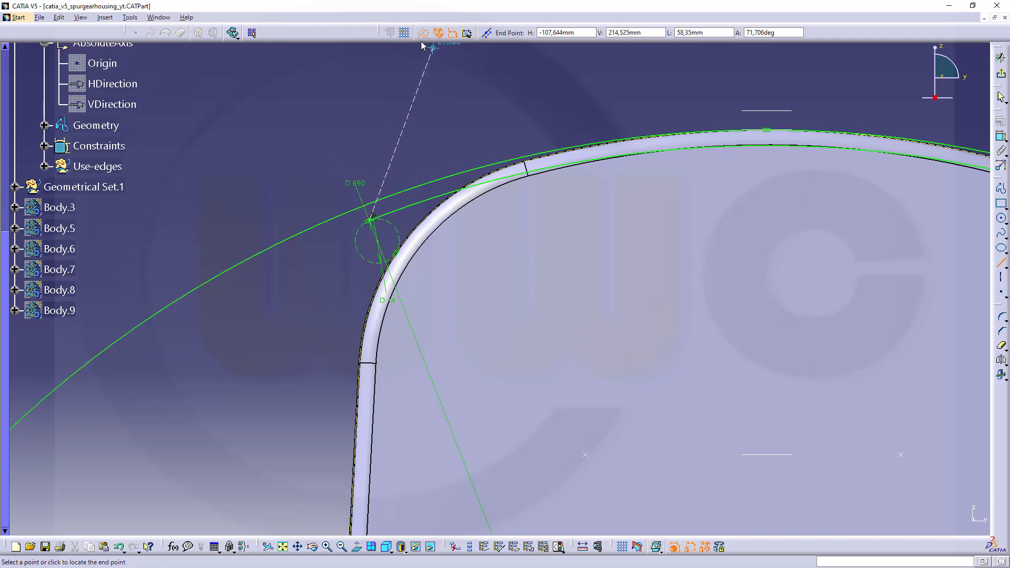
click(327, 131)
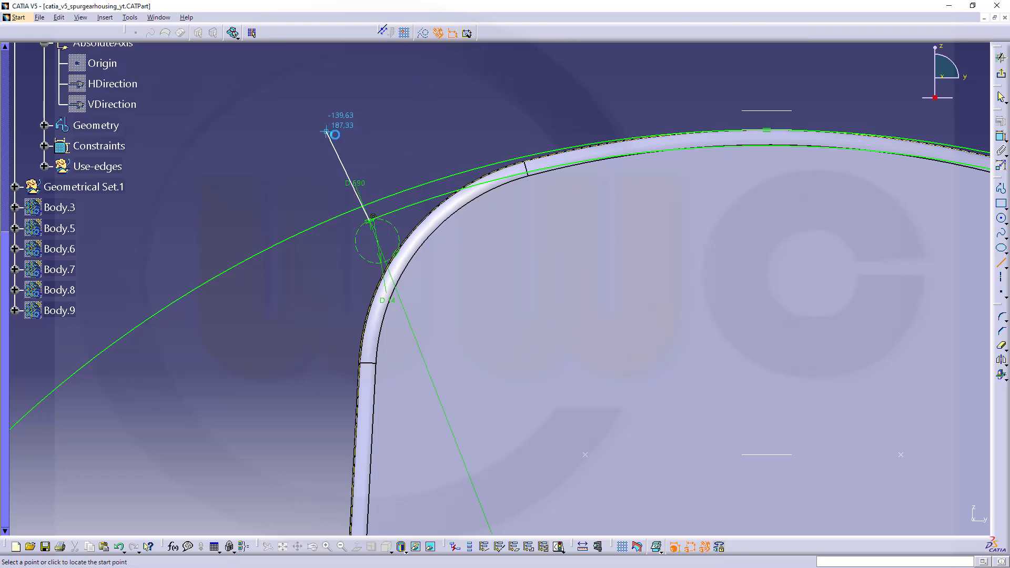
Draw a line about 23 mm long from the 690 mm arc's right endpoint, slanting up and outward past the 700 mm circle.
scroll(556, 215, up, 3)
mouse_move(681, 277)
middle_down()
mouse_move(671, 278)
mouse_move(692, 349)
middle_up()
mouse_move(802, 331)
middle_down()
mouse_move(751, 370)
mouse_move(769, 332)
mouse_move(666, 323)
middle_up()
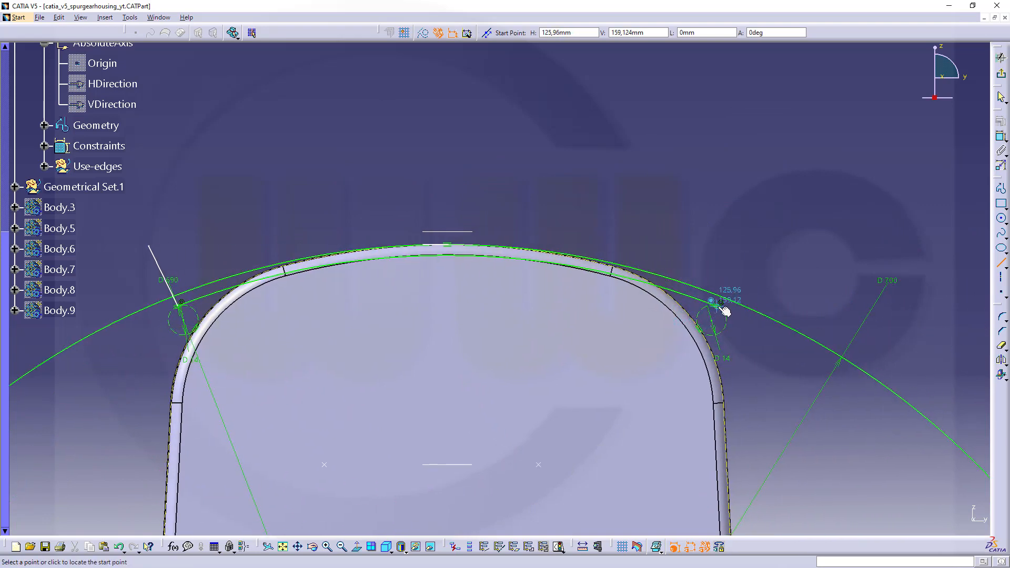
click(721, 305)
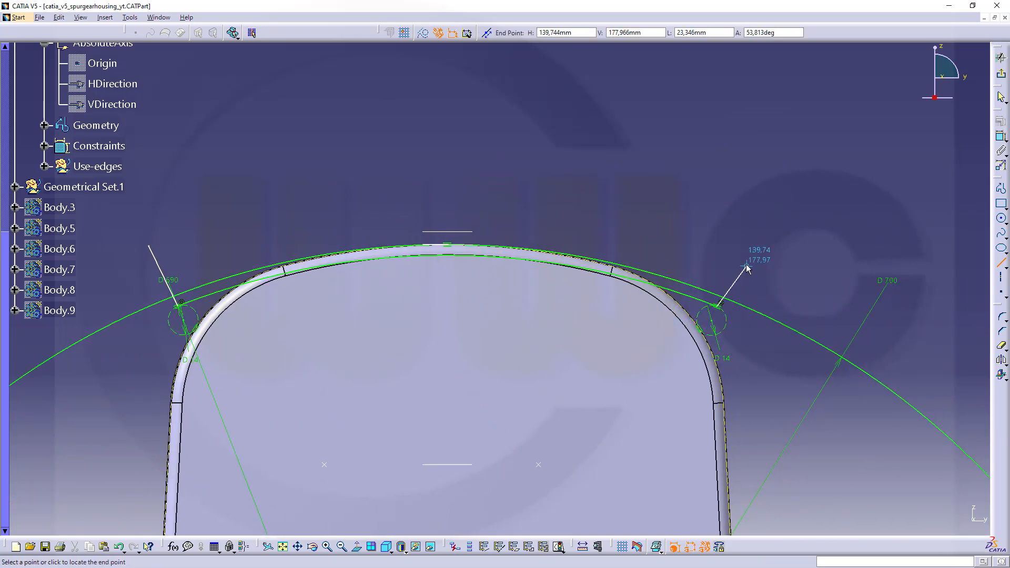
click(746, 267)
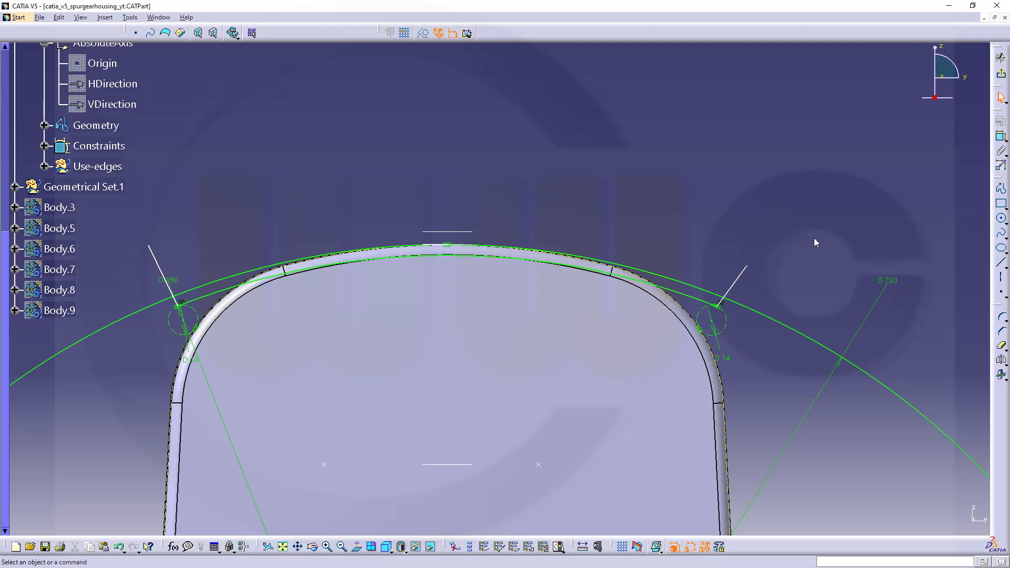
middle_drag(761, 341, 771, 312)
mouse_move(526, 454)
middle_down()
mouse_move(541, 353)
mouse_move(546, 414)
middle_up()
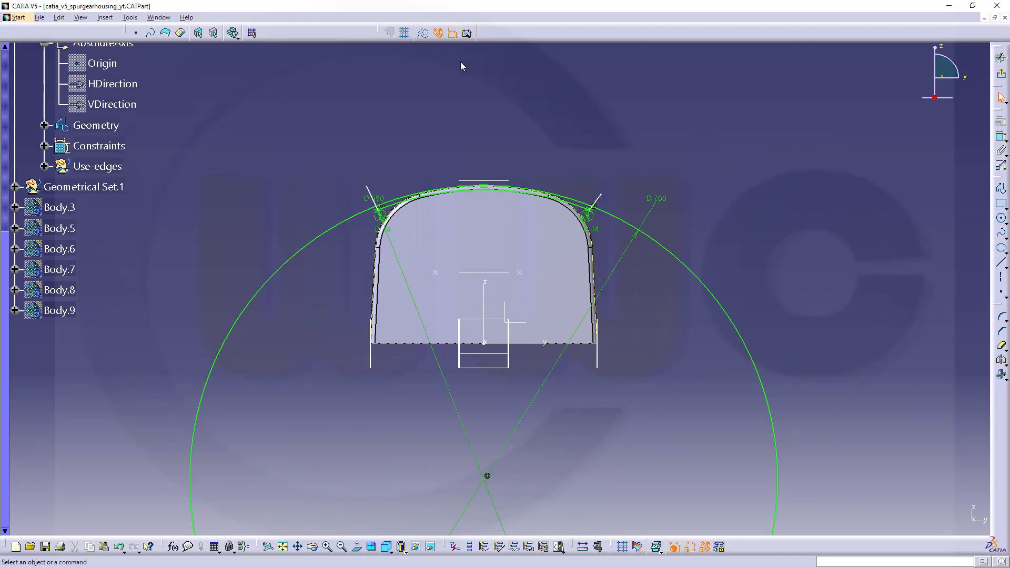
Constrain the right slanted end line coincident with the centre point of the 700 mm circle.
click(1001, 137)
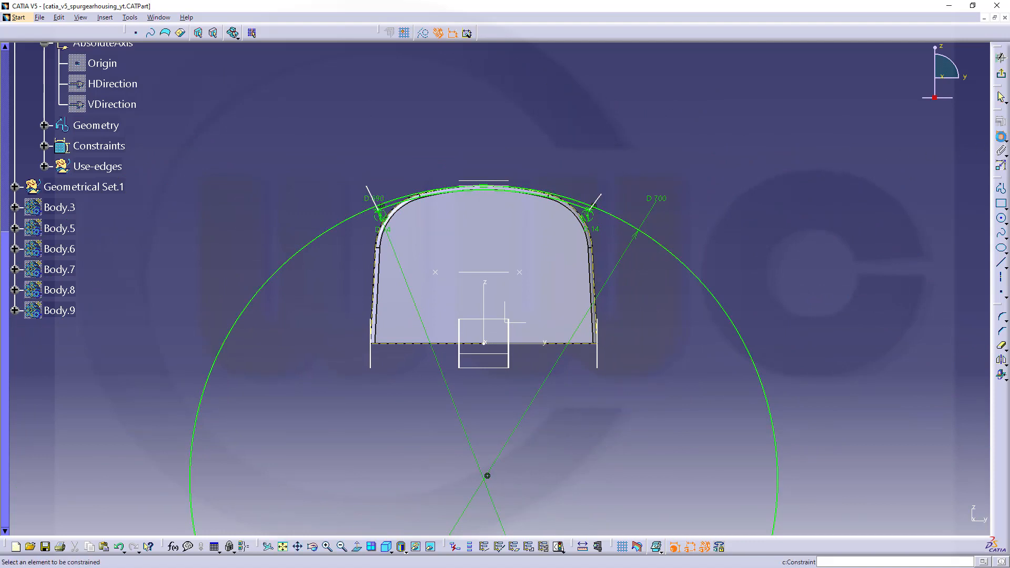
click(487, 477)
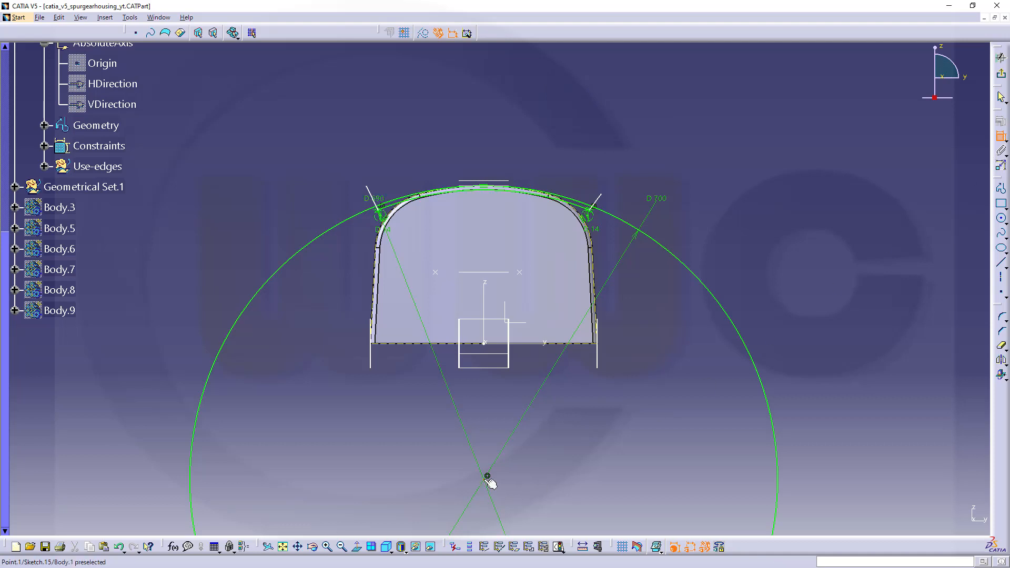
click(600, 208)
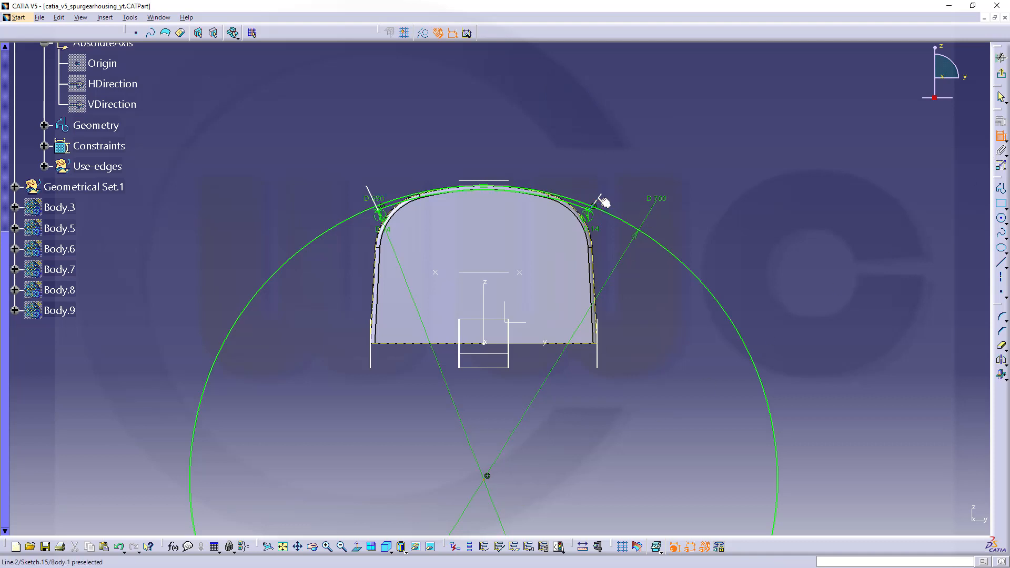
right_click(634, 149)
click(686, 210)
Constrain the left slanted end line coincident with the same circle centre point.
click(375, 198)
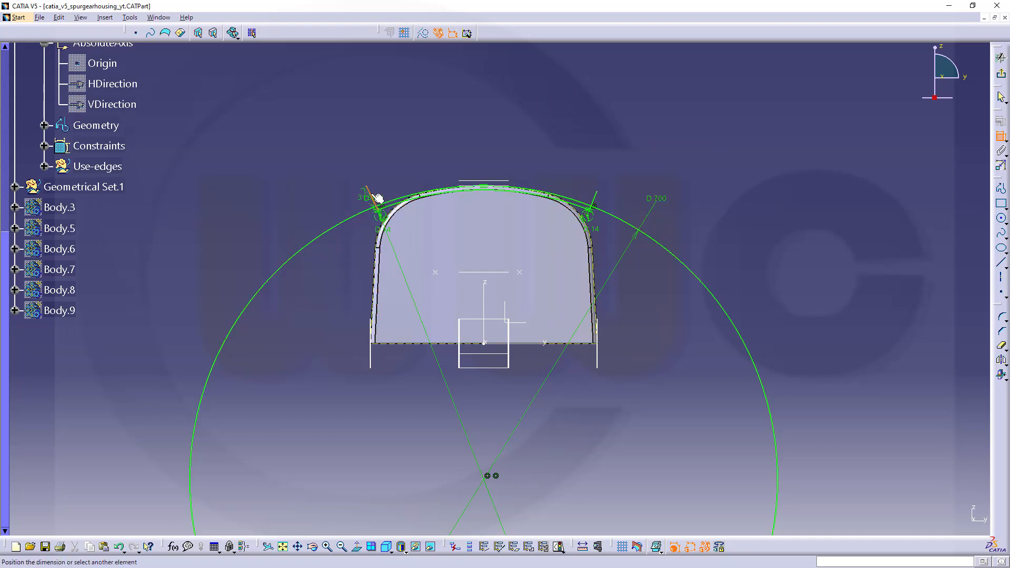
click(489, 479)
right_click(412, 425)
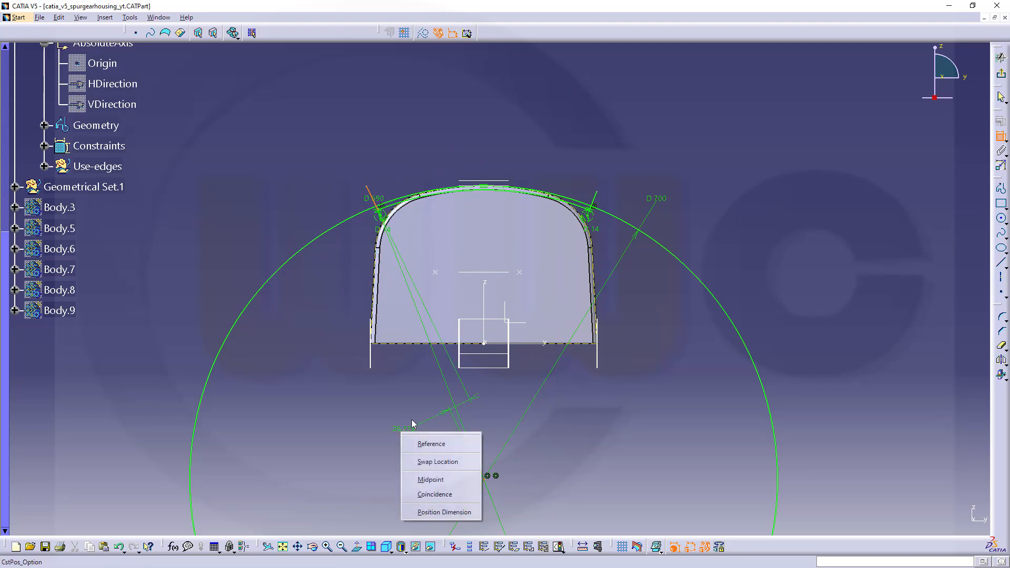
click(448, 495)
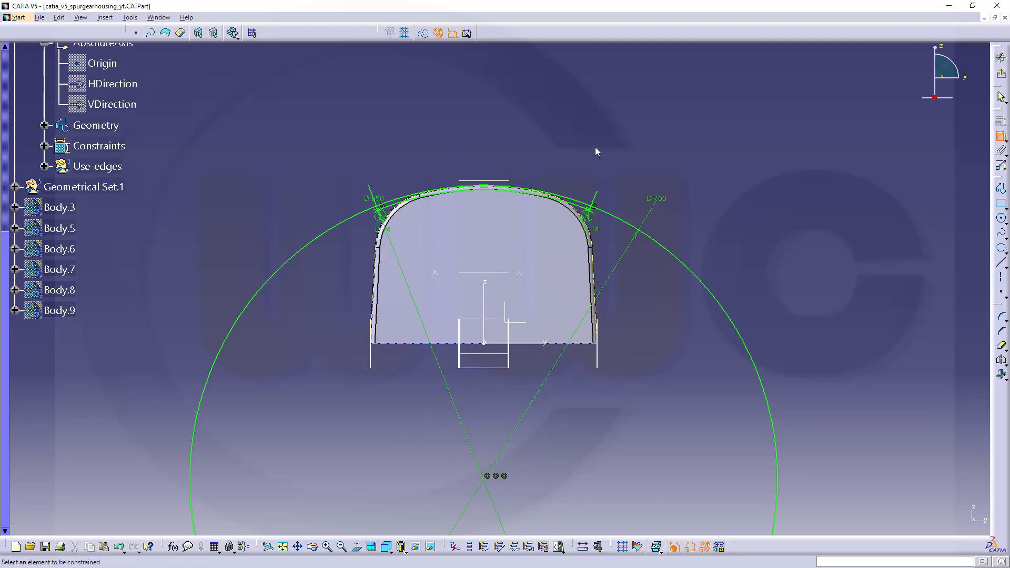
Quick-trim the 700 mm circle to the arc between the end lines, trim both lines' outer overhangs, and exit the sketch.
ctrl+middle_drag(719, 256, 750, 163)
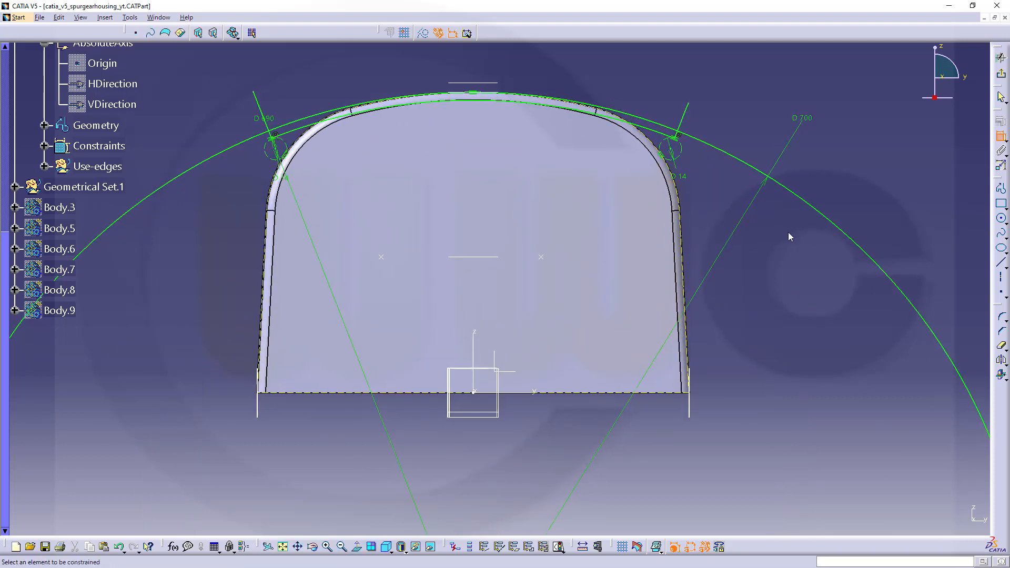
click(1003, 348)
click(833, 218)
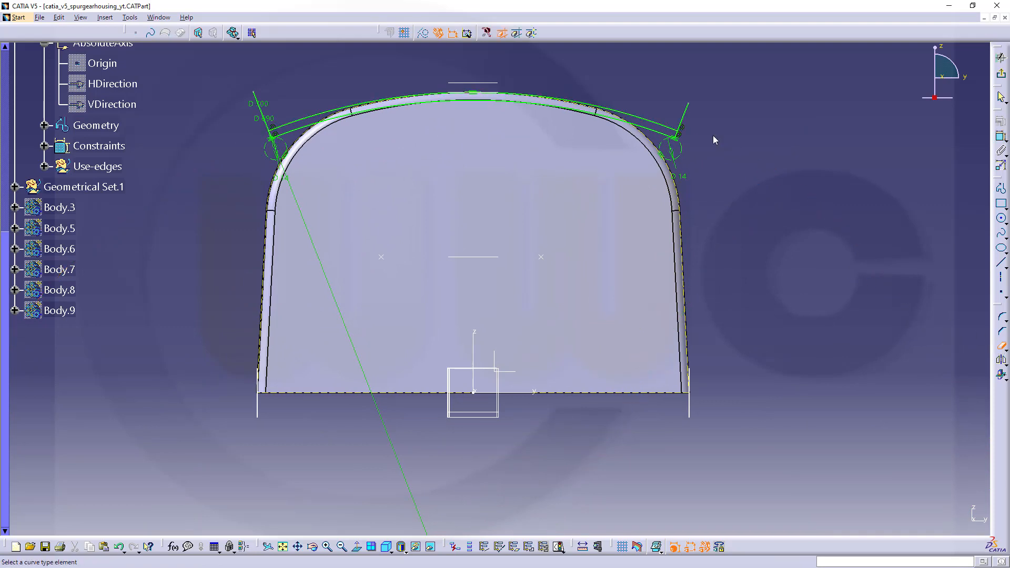
click(687, 112)
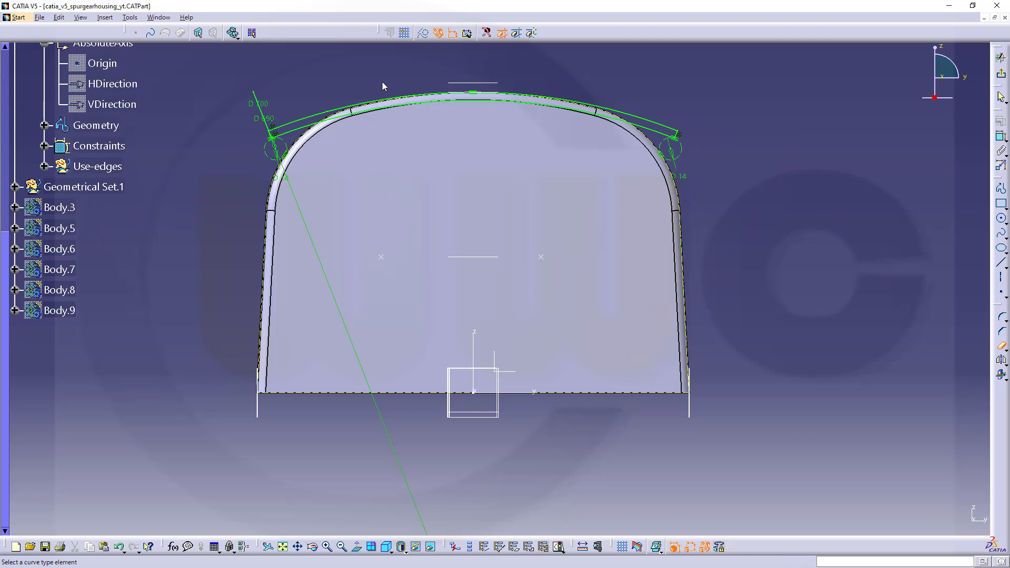
click(266, 112)
click(1002, 77)
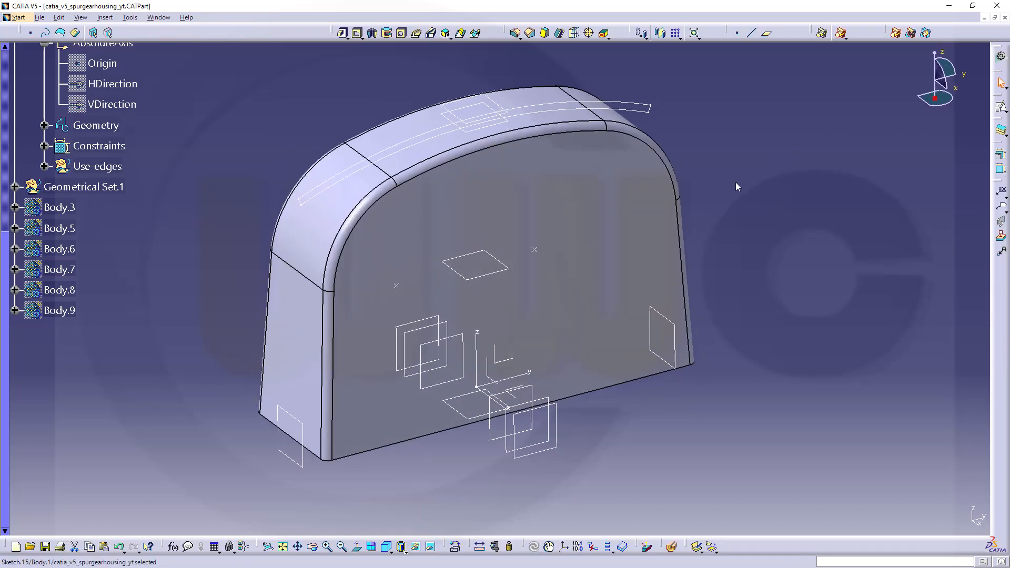
Pad the rib profile Sketch.15 with a length of 5 mm and mirrored extent.
click(735, 184)
mouse_move(725, 221)
middle_down()
mouse_move(739, 185)
mouse_move(746, 204)
mouse_move(736, 191)
middle_up()
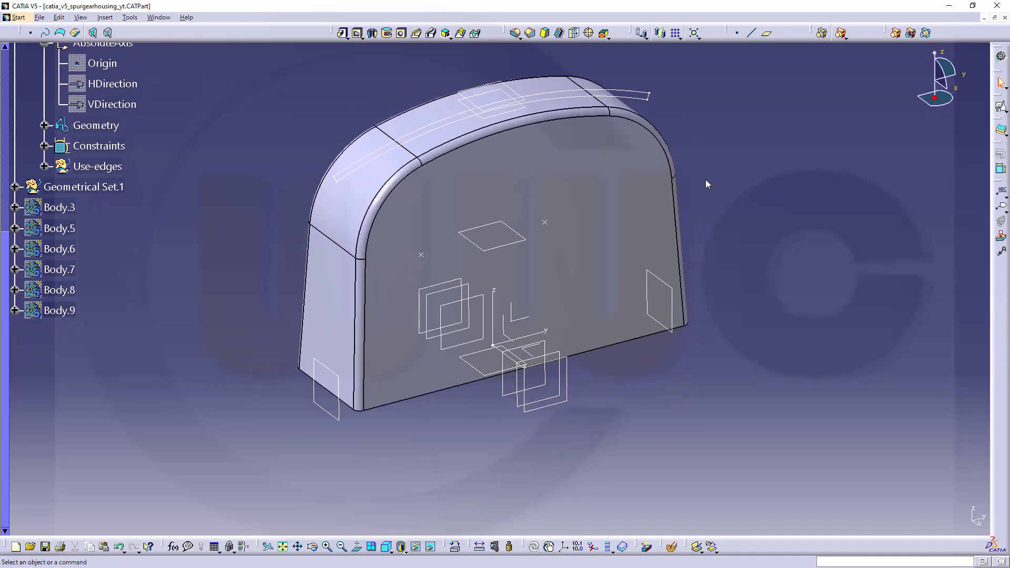
click(343, 33)
click(339, 179)
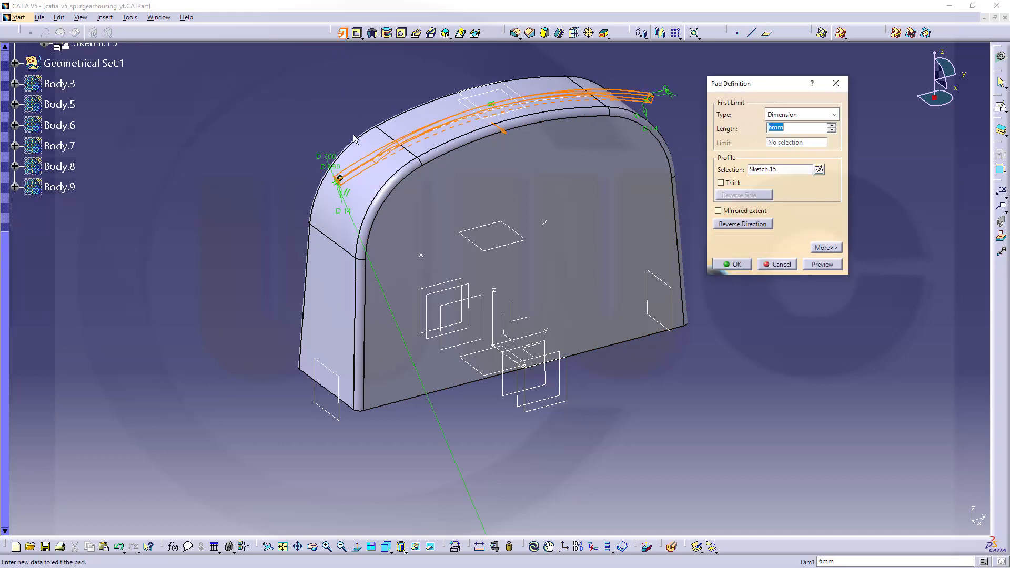
click(719, 211)
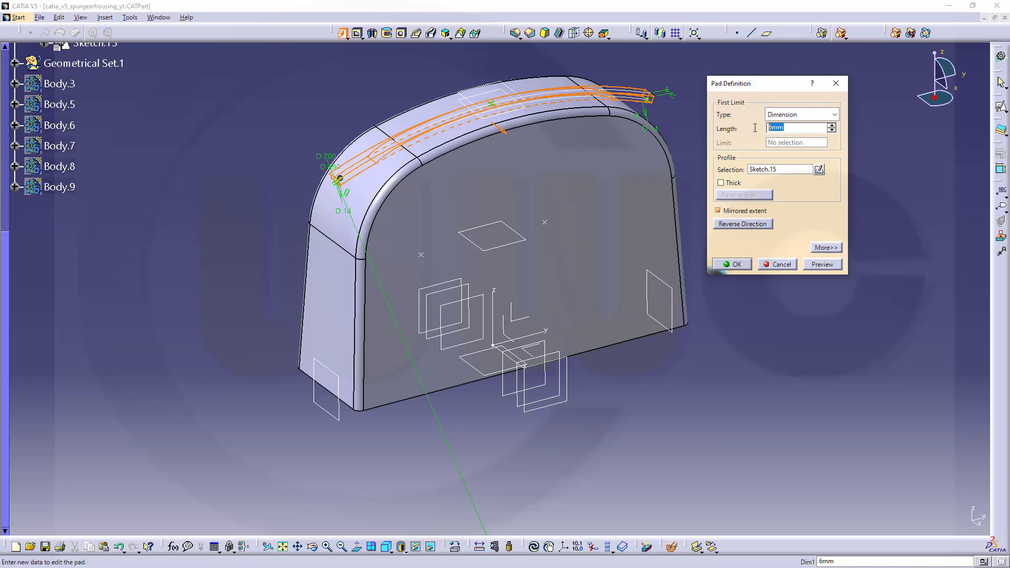
text(5)
click(735, 264)
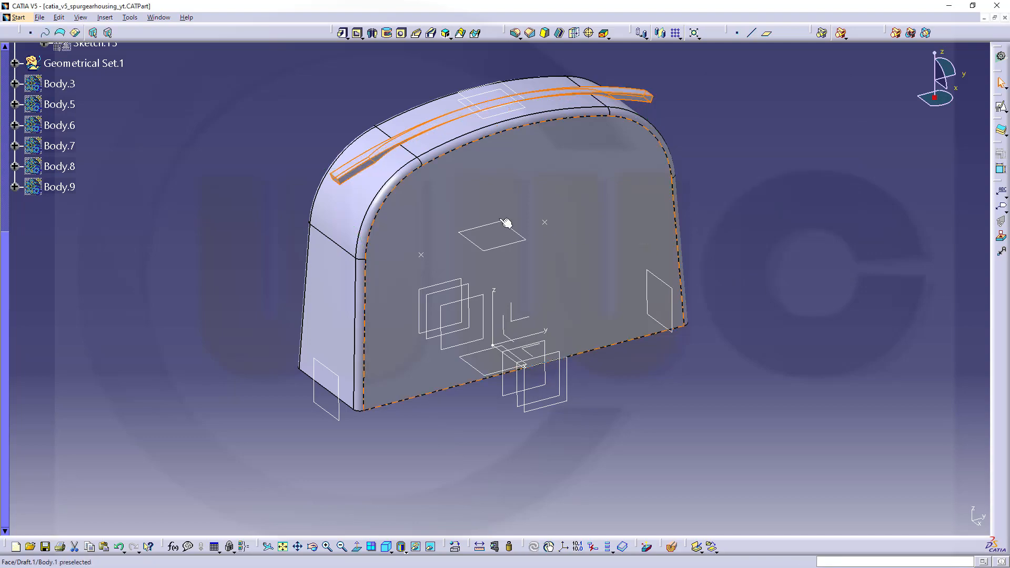
Define Body.1 as the in-work object.
middle_drag(342, 199, 528, 163)
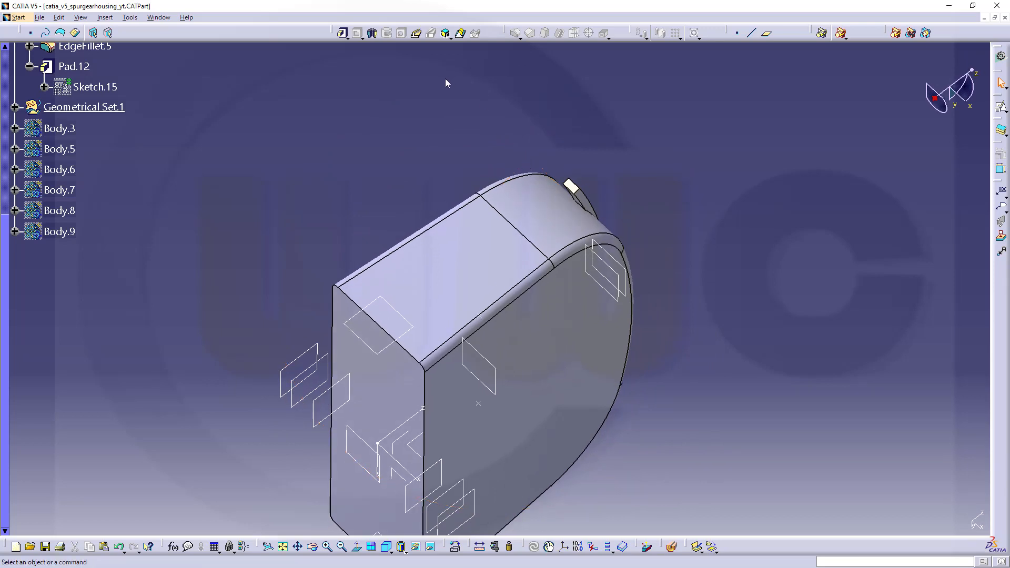
middle_drag(141, 148, 149, 151)
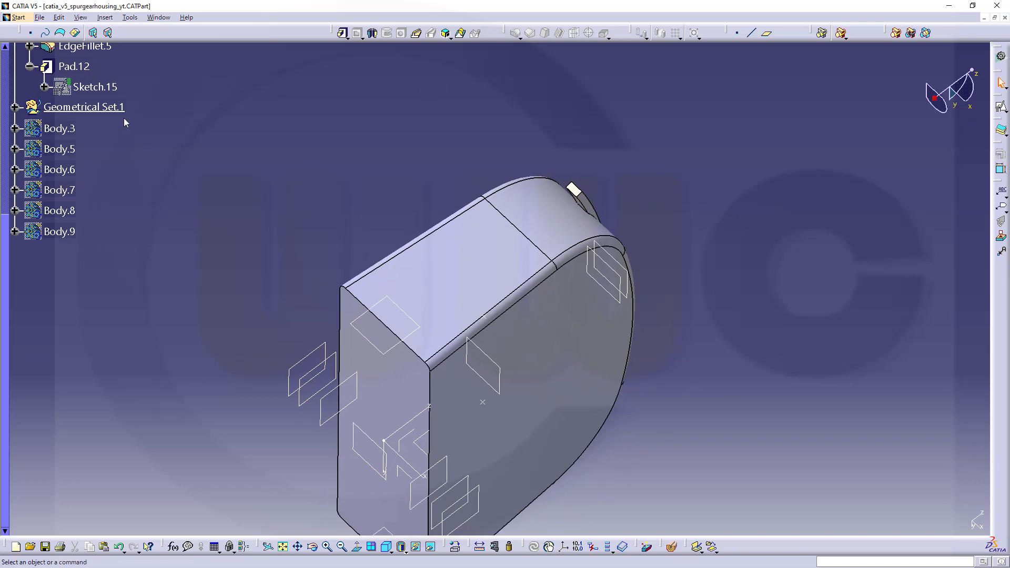
scroll(118, 113, up, 4)
right_click(66, 119)
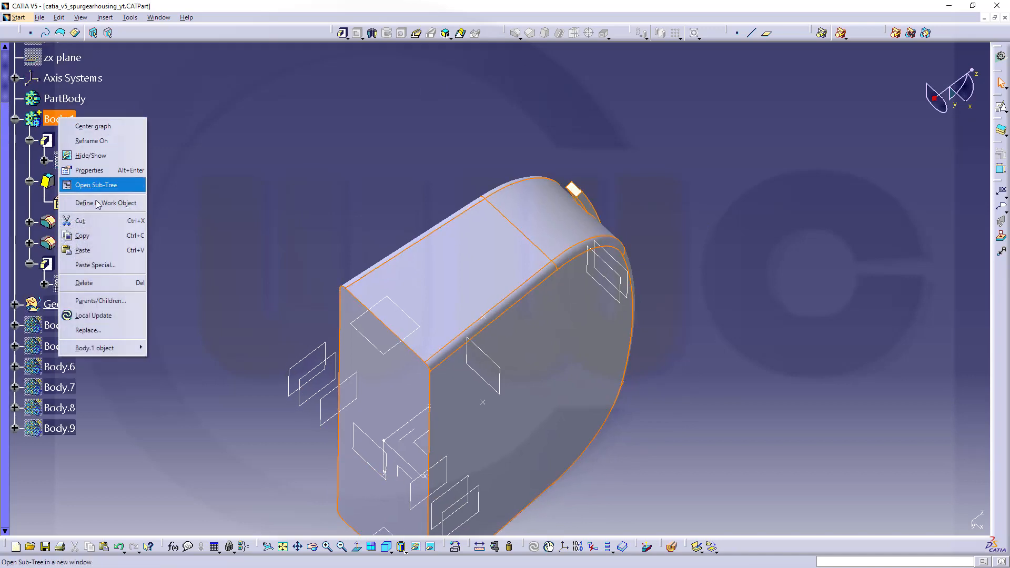
click(111, 202)
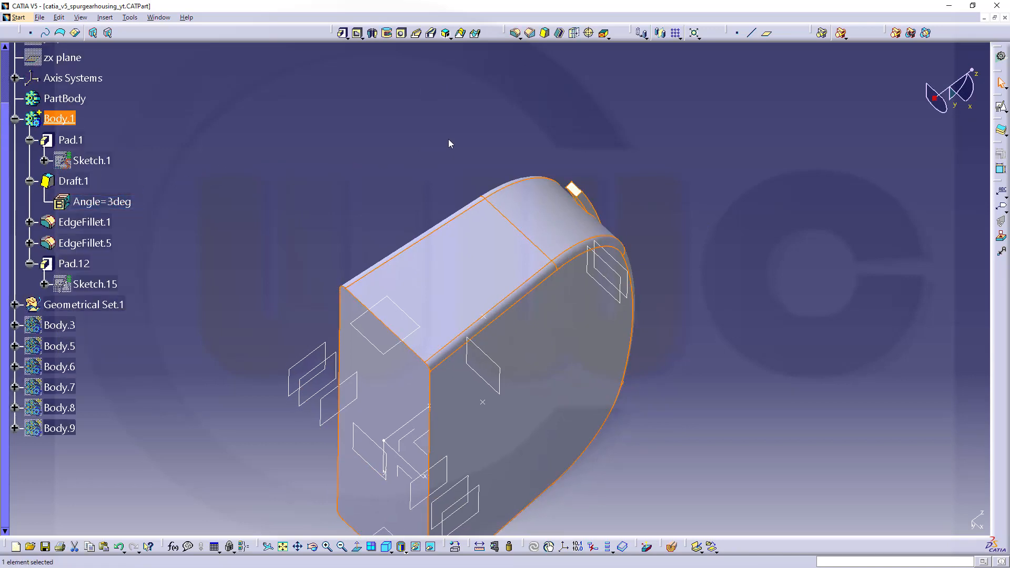
Fillet the two short edges where the rib's ends meet the housing's rounded corners with a 7 mm radius.
click(515, 34)
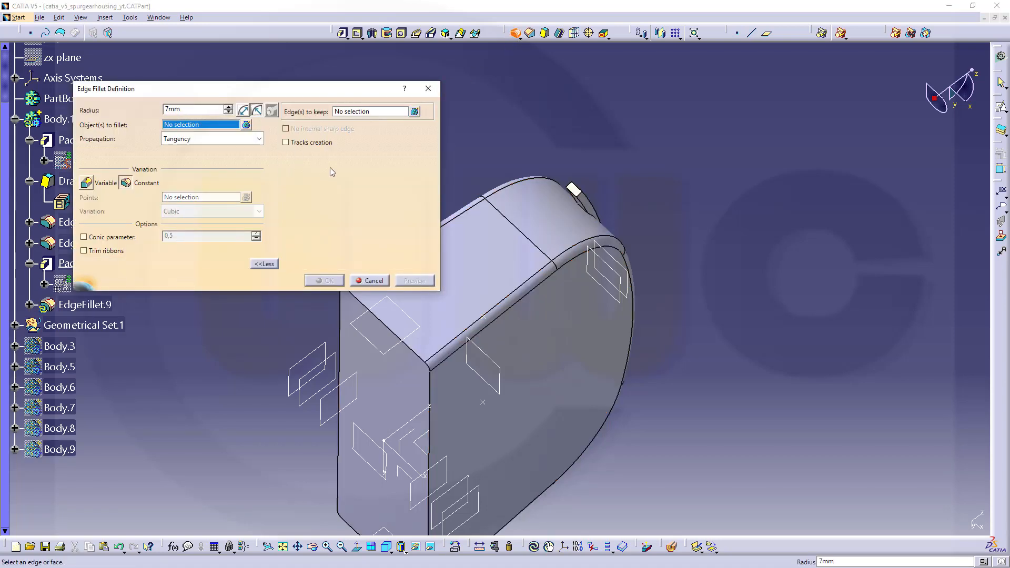
middle_drag(521, 268, 704, 251)
middle_drag(692, 286, 704, 332)
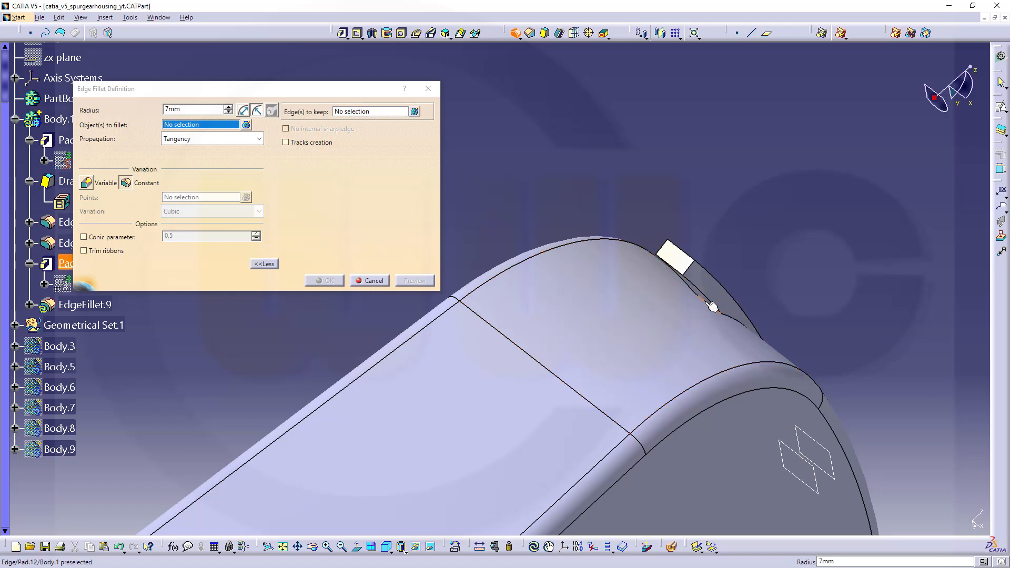
click(717, 307)
middle_drag(775, 265, 700, 342)
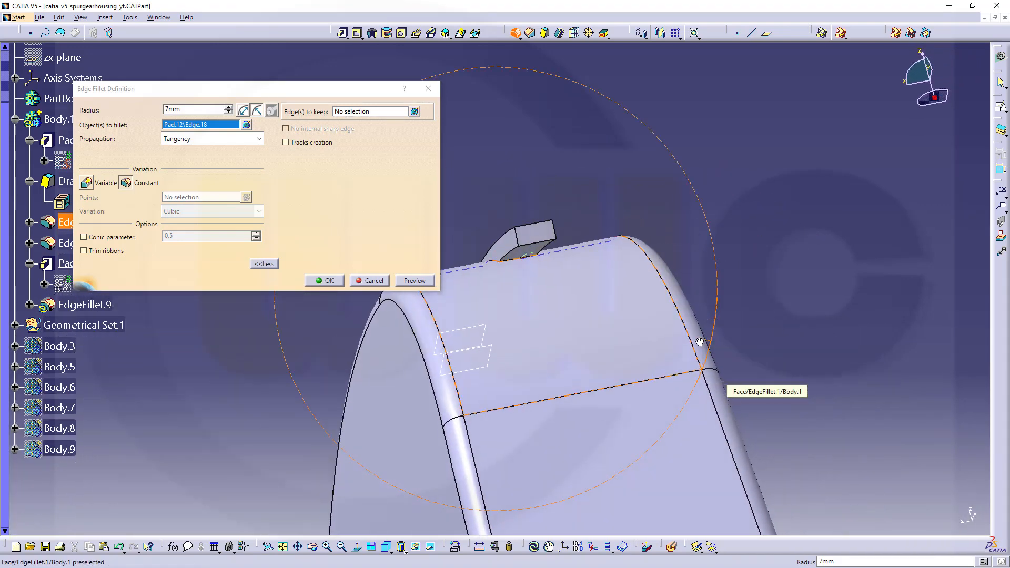
click(517, 260)
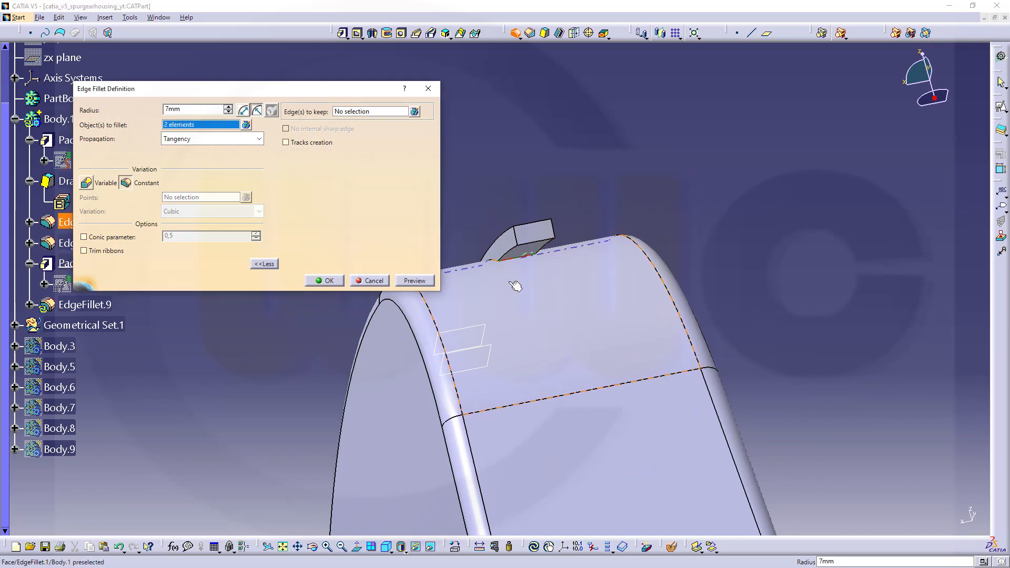
click(328, 281)
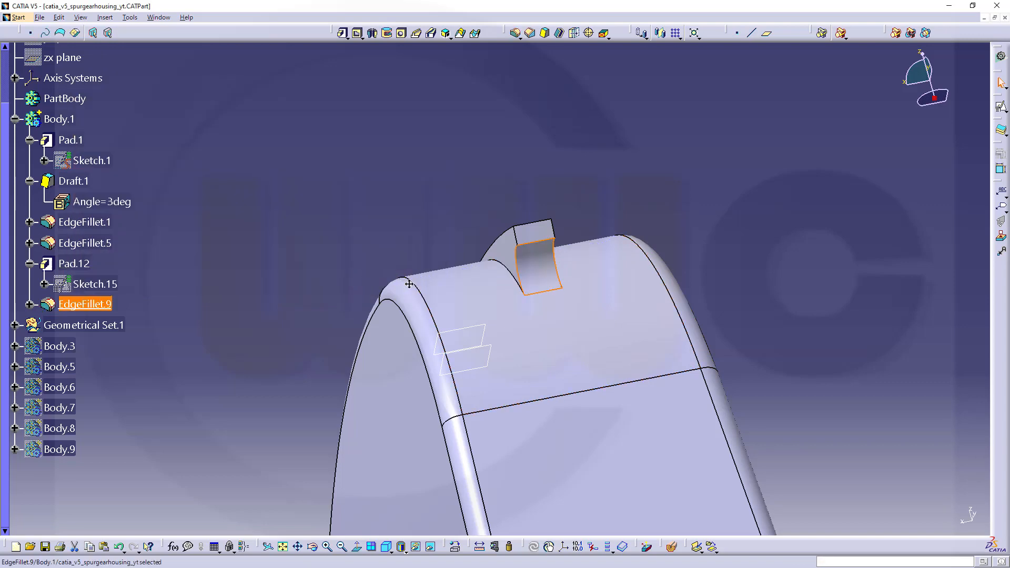
Switch to the Wireframe and Surface Design workbench.
middle_drag(409, 284, 553, 279)
middle_drag(467, 310, 523, 264)
key(Escape)
middle_drag(670, 365, 411, 355)
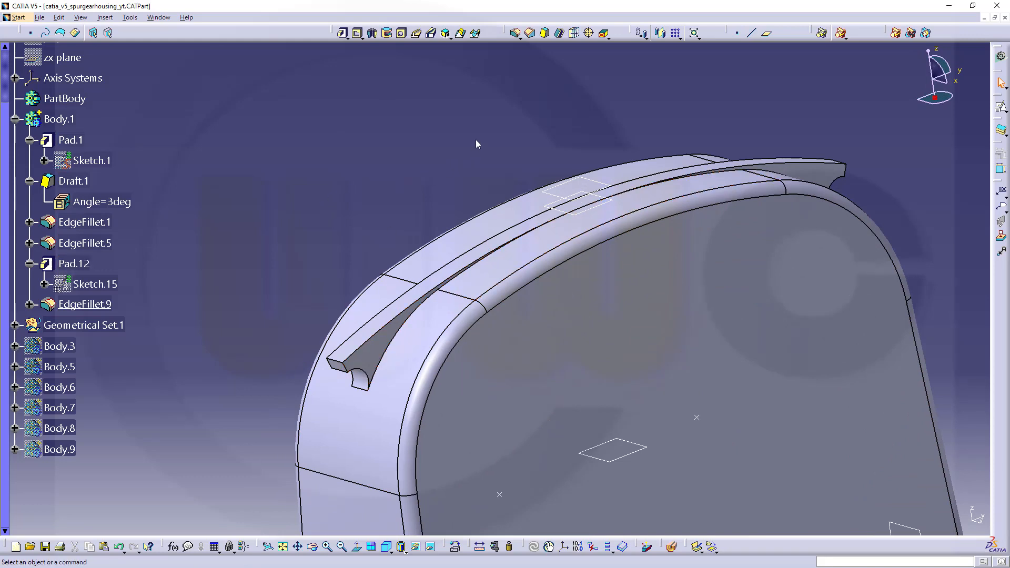
click(1002, 57)
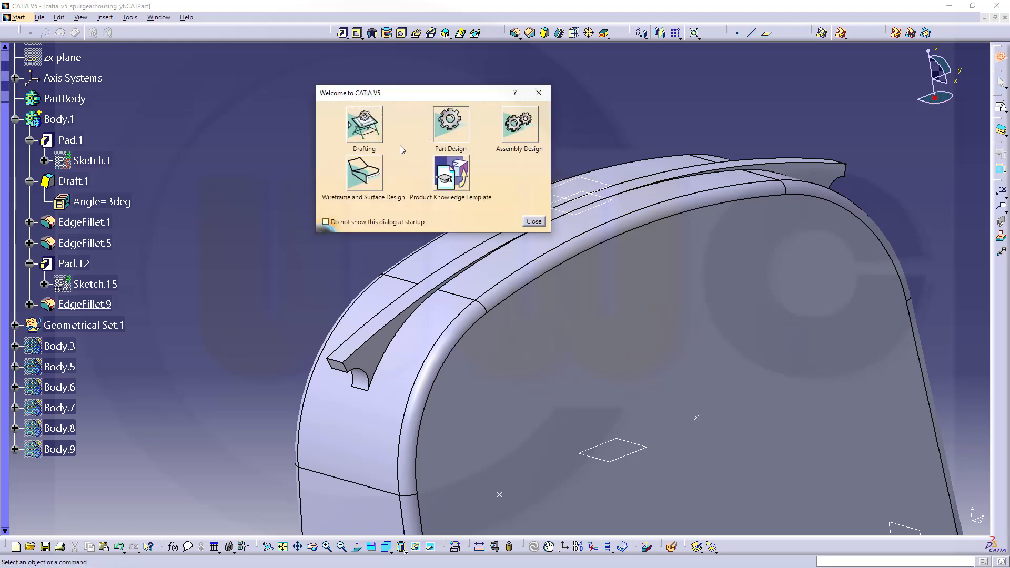
click(365, 174)
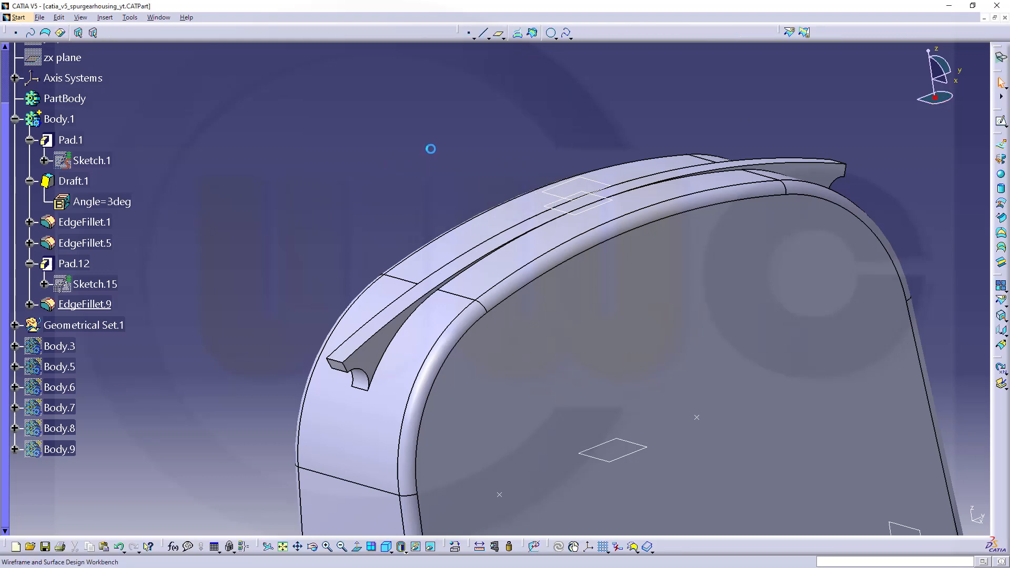
Extract the left half of the rib's front lower edge along the housing top with tangent continuity.
middle_drag(461, 199, 440, 169)
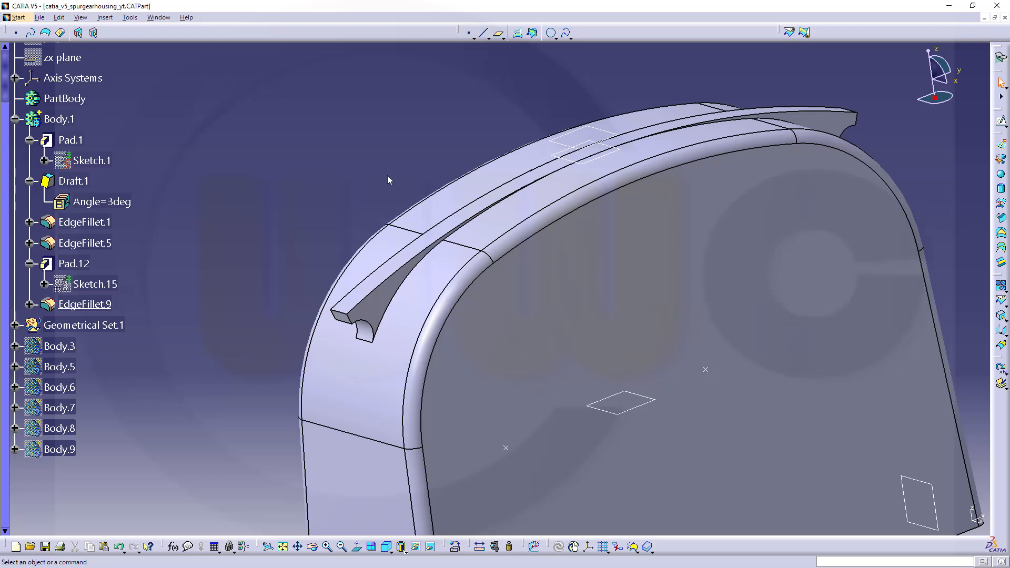
click(1002, 319)
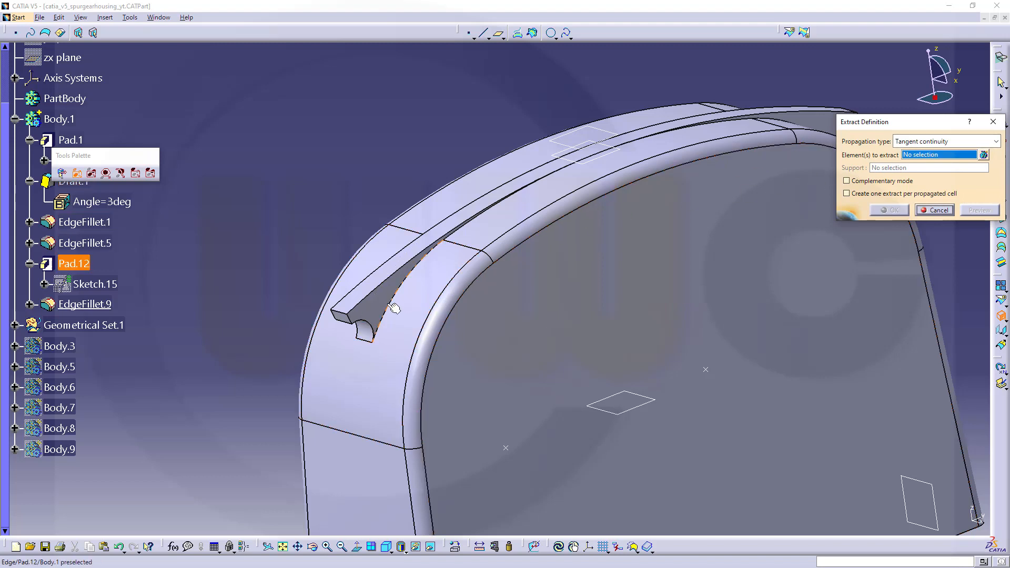
click(401, 280)
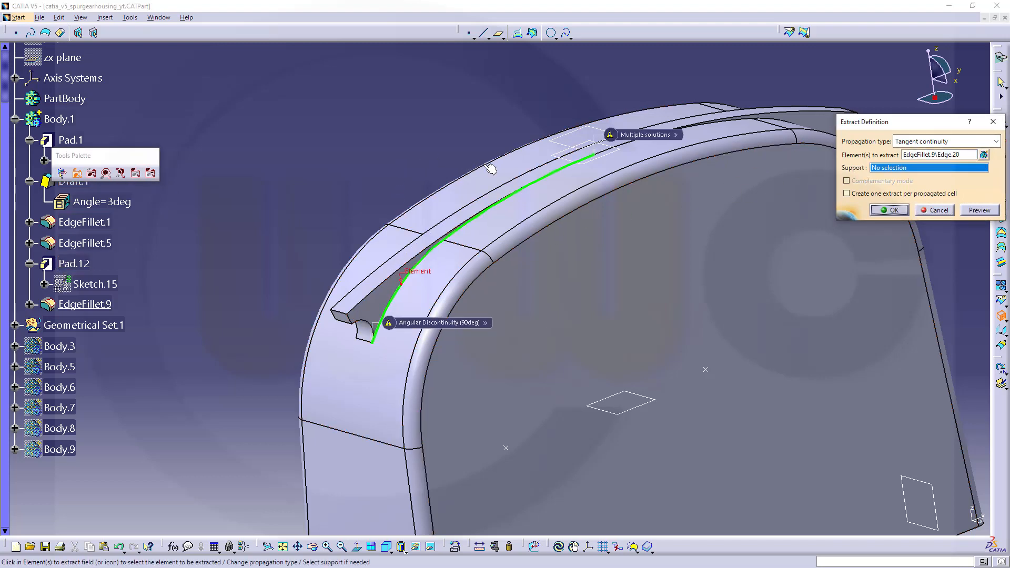
click(894, 211)
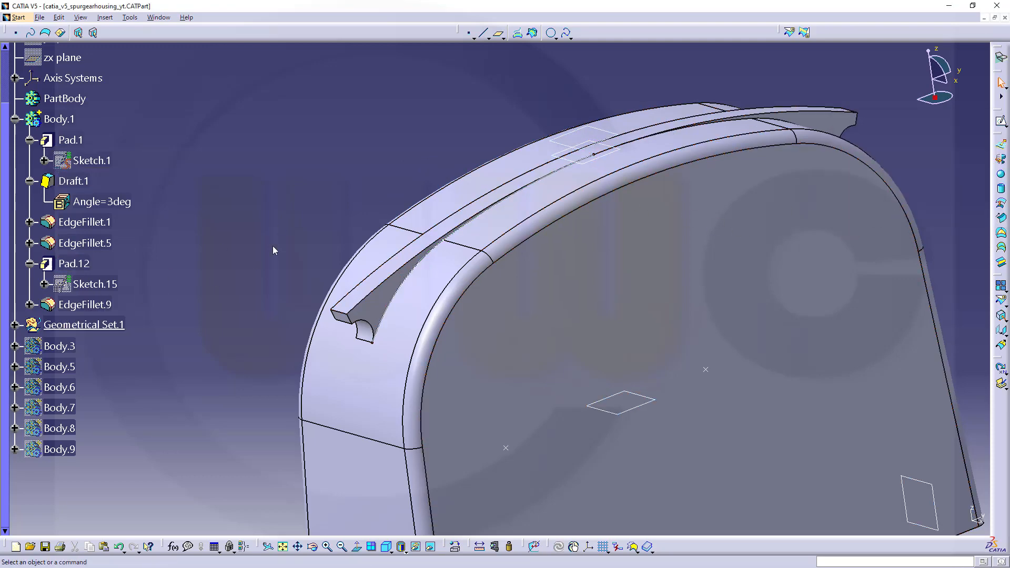
Extract the right half of the rib's front lower edge with tangent continuity.
click(530, 243)
middle_drag(654, 282, 585, 354)
click(691, 111)
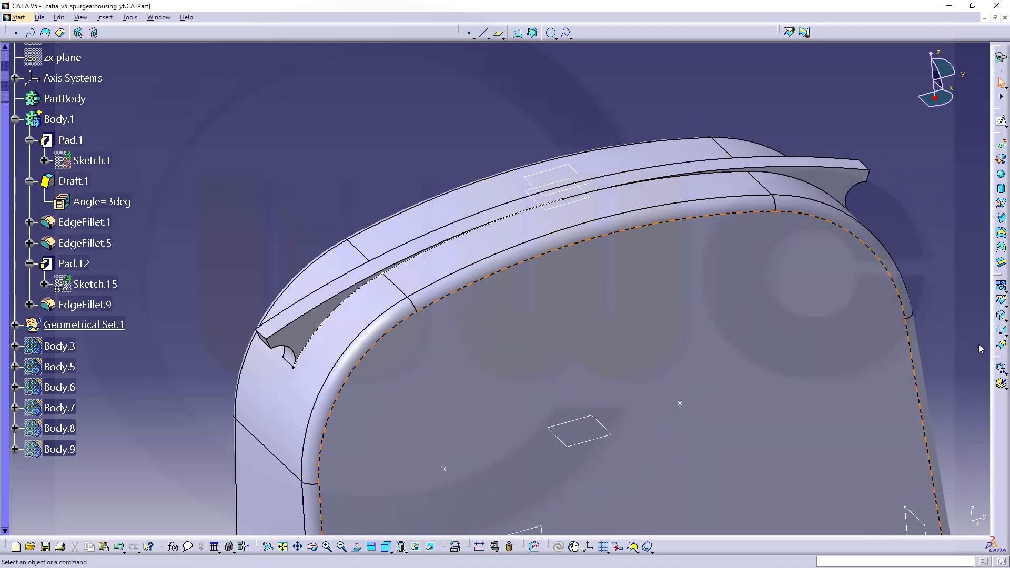
click(1002, 316)
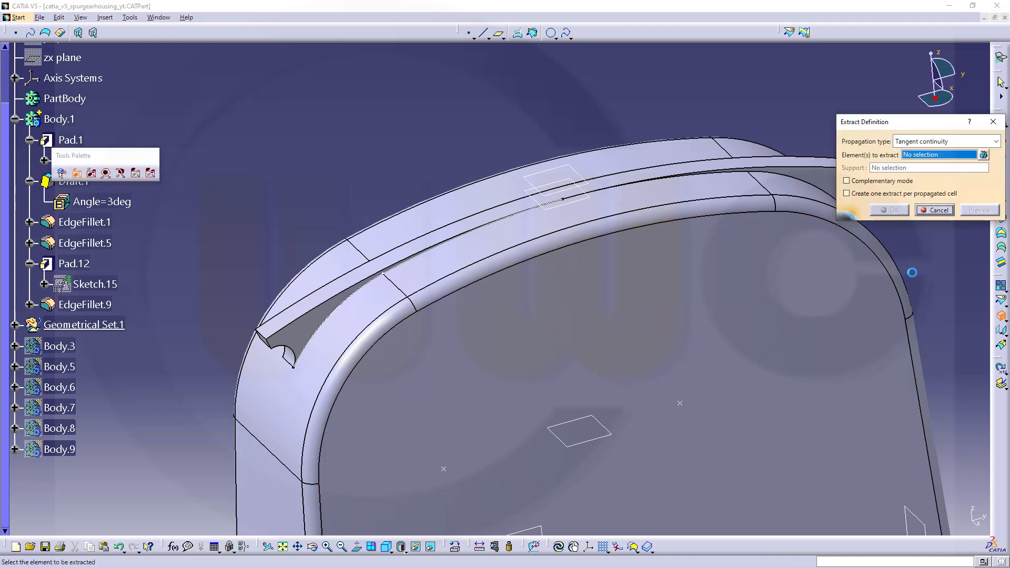
click(784, 178)
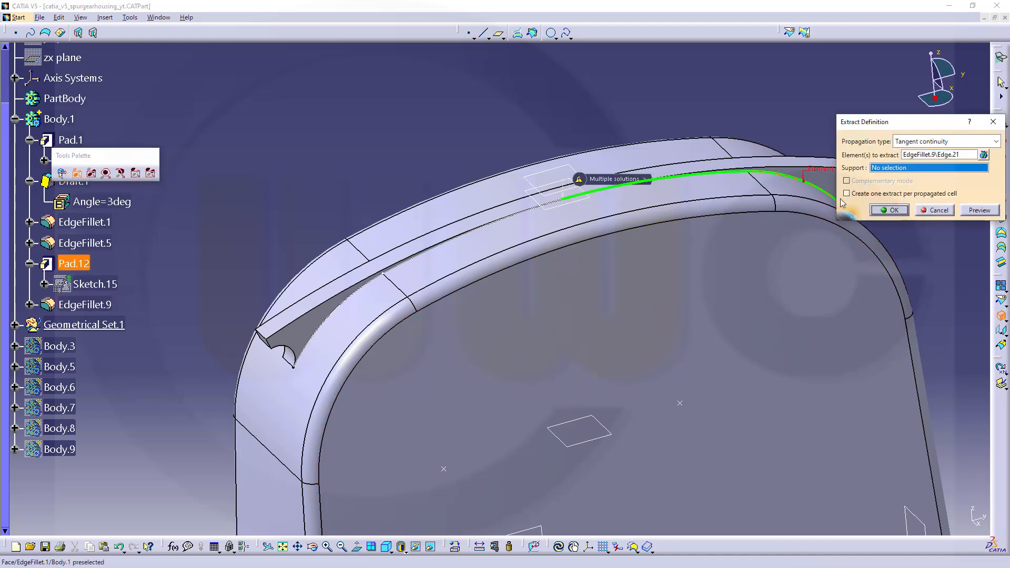
click(892, 211)
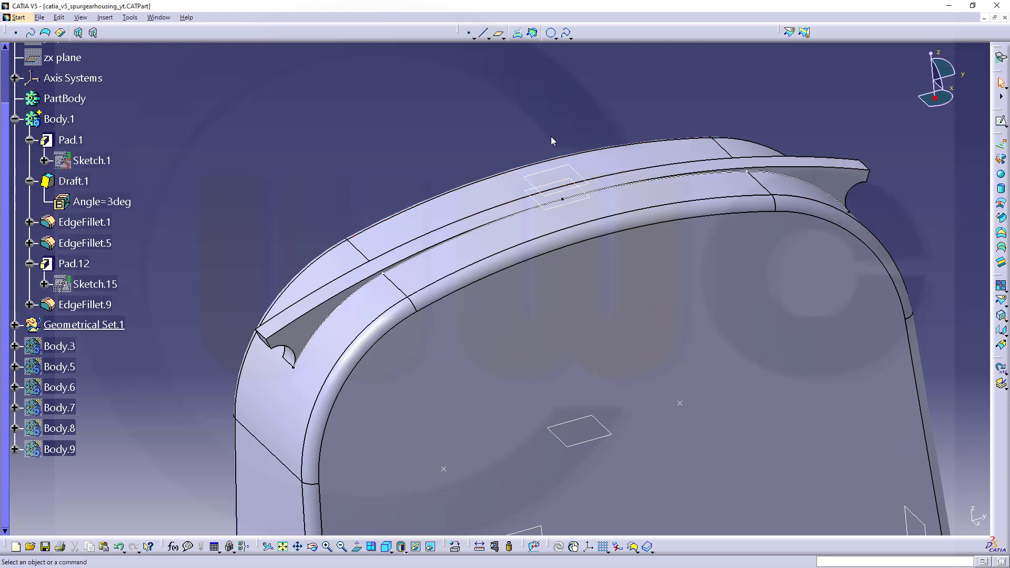
Join the two extracted curves, Extract.2 and Extract.3, into a single curve with a 0,001mm merging distance.
click(1001, 287)
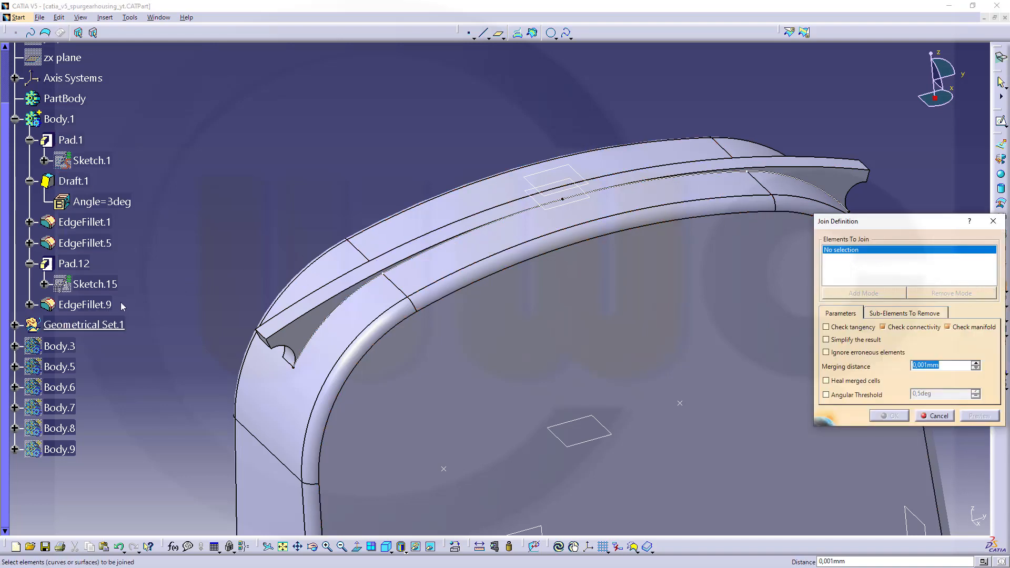
click(15, 325)
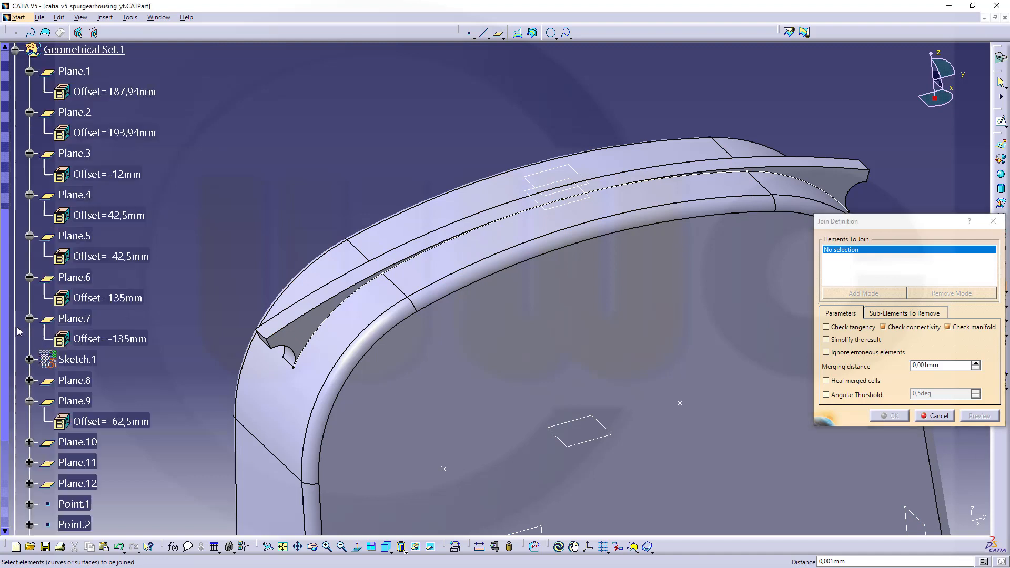
scroll(84, 363, down, 3)
click(83, 349)
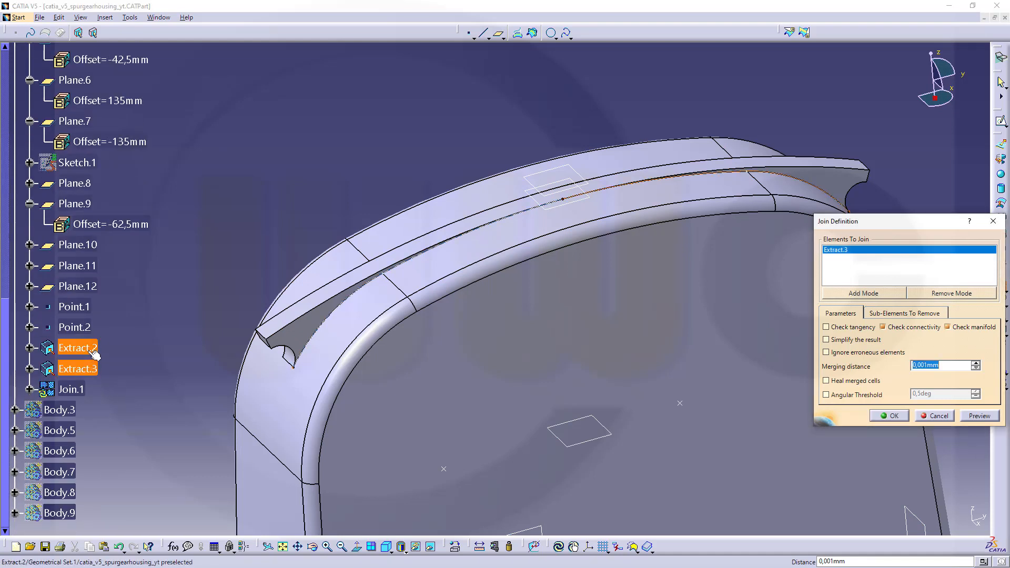
click(891, 417)
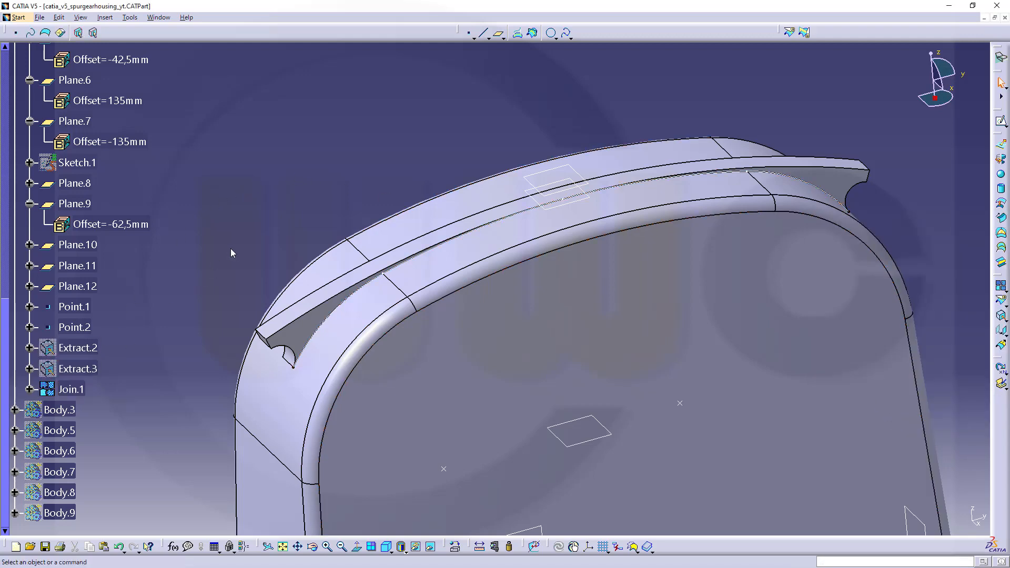
Define Body.1 as the in-work object and switch to the Part Design workbench.
middle_drag(233, 254, 548, 395)
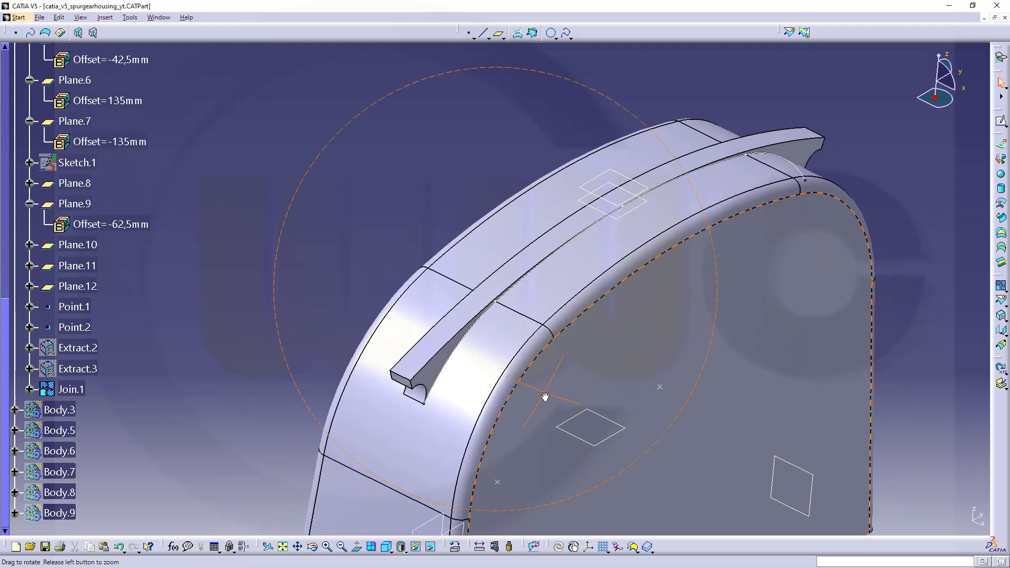
scroll(135, 169, up, 5)
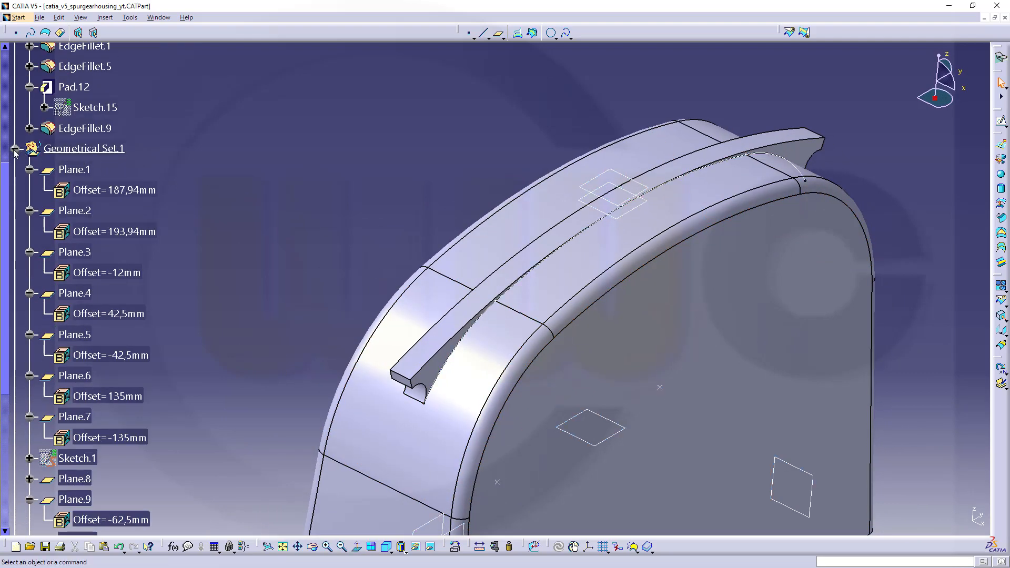
click(15, 149)
scroll(126, 150, up, 4)
right_click(51, 189)
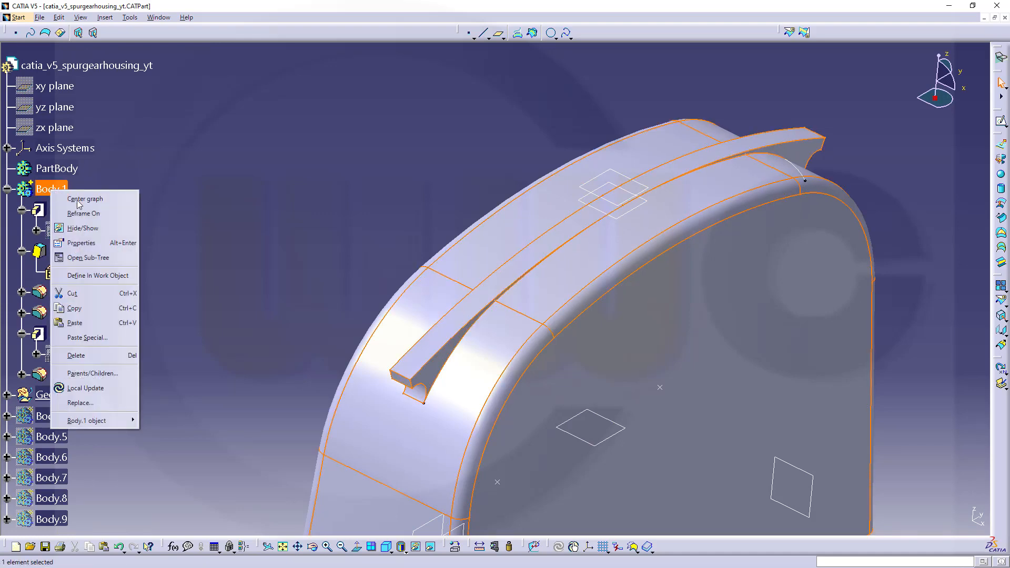
click(98, 275)
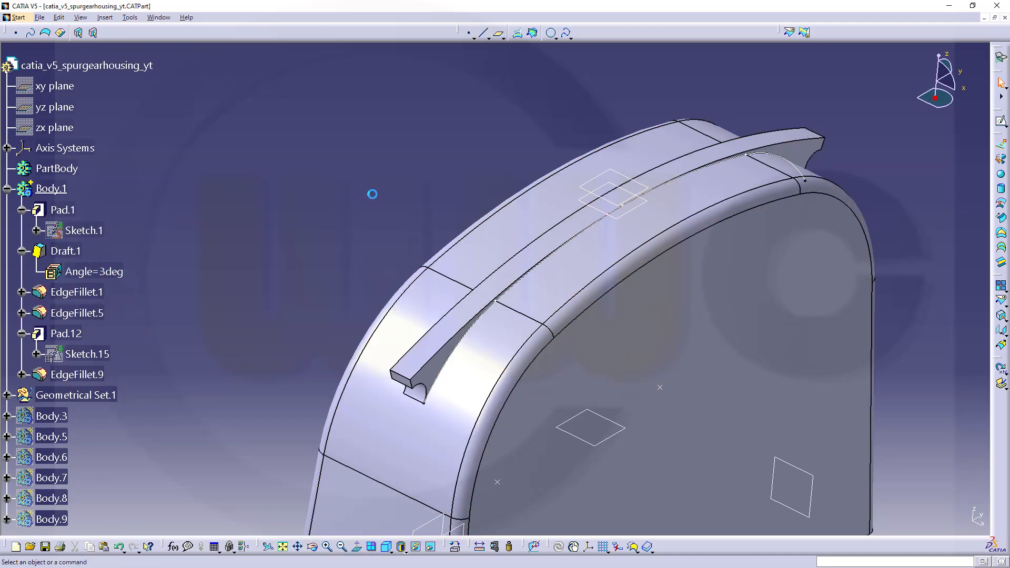
middle_drag(372, 194, 466, 178)
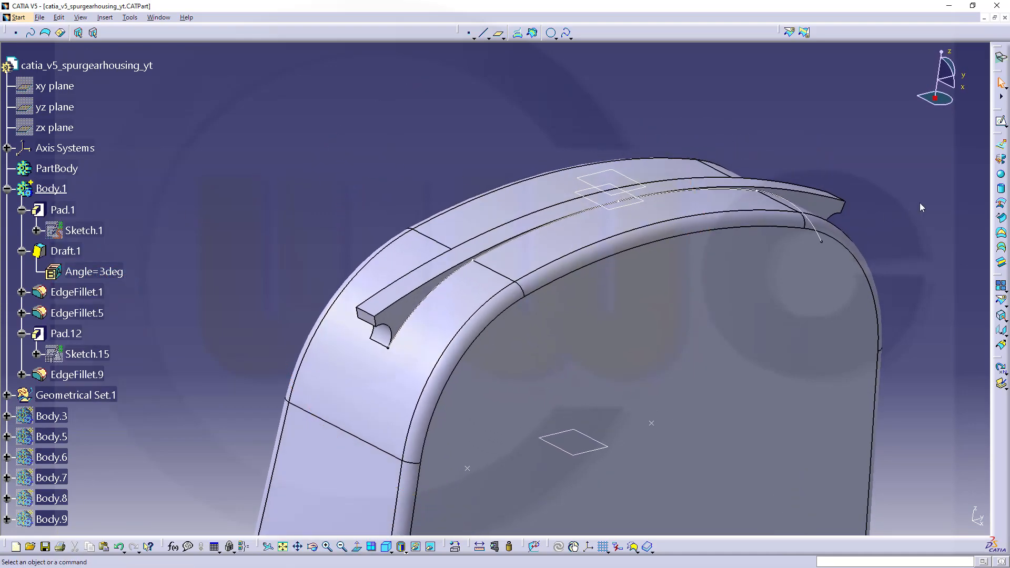
click(1001, 57)
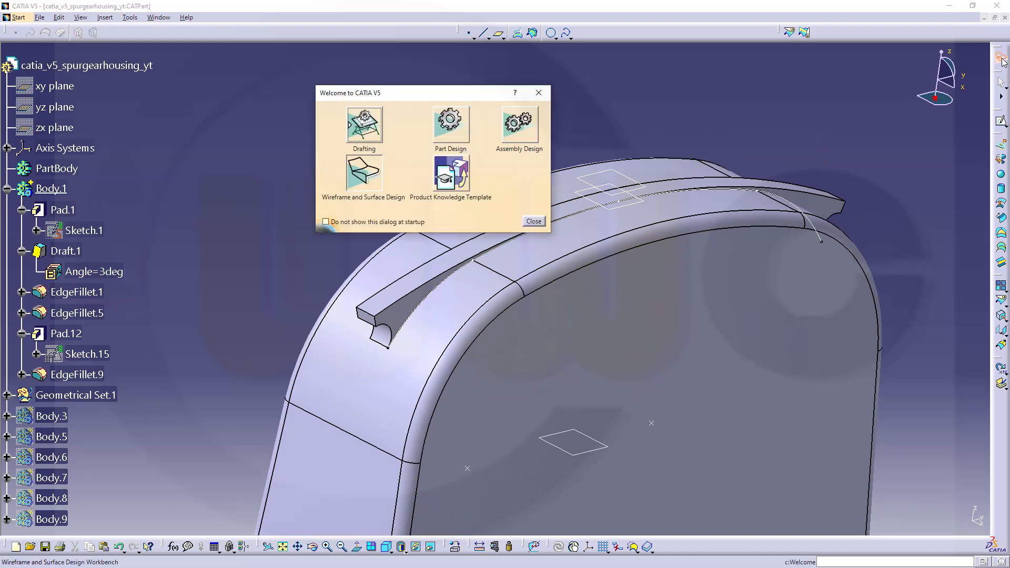
click(456, 133)
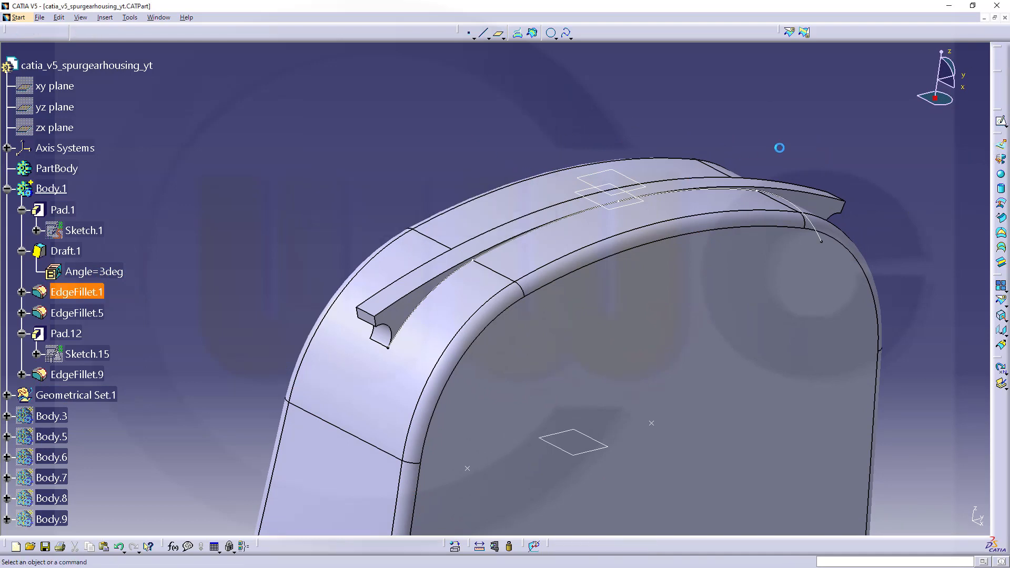
Create a positioned sketch on the ZX plane of the absolute axis system.
click(1000, 109)
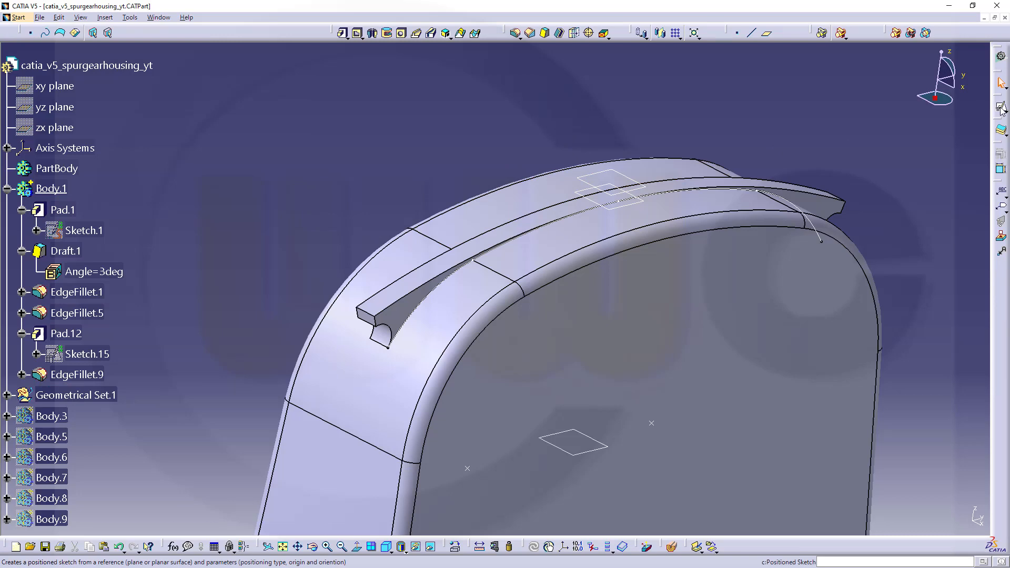
mouse_move(672, 416)
middle_down()
mouse_move(686, 294)
mouse_move(667, 379)
middle_up()
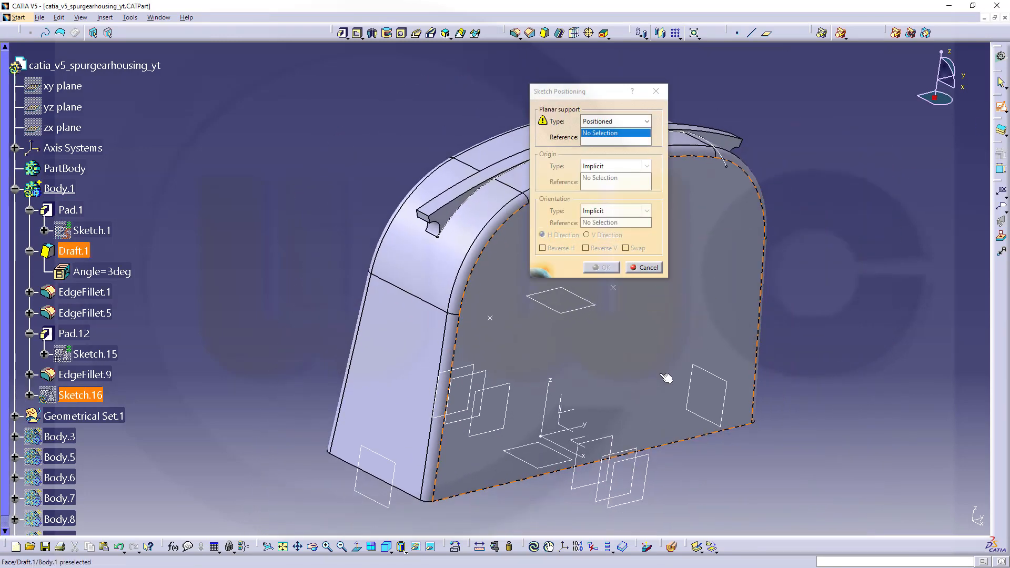
click(578, 433)
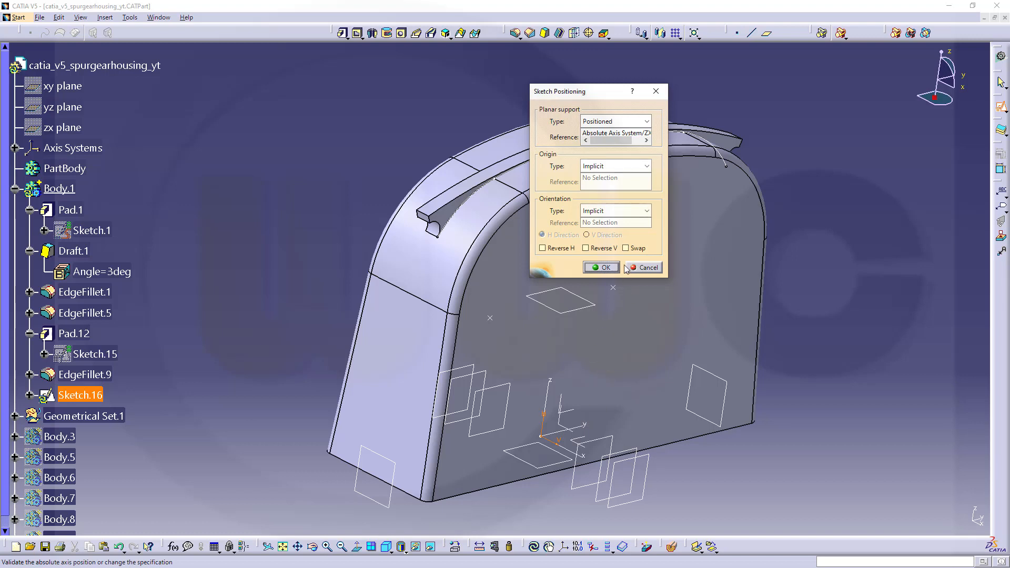
click(605, 268)
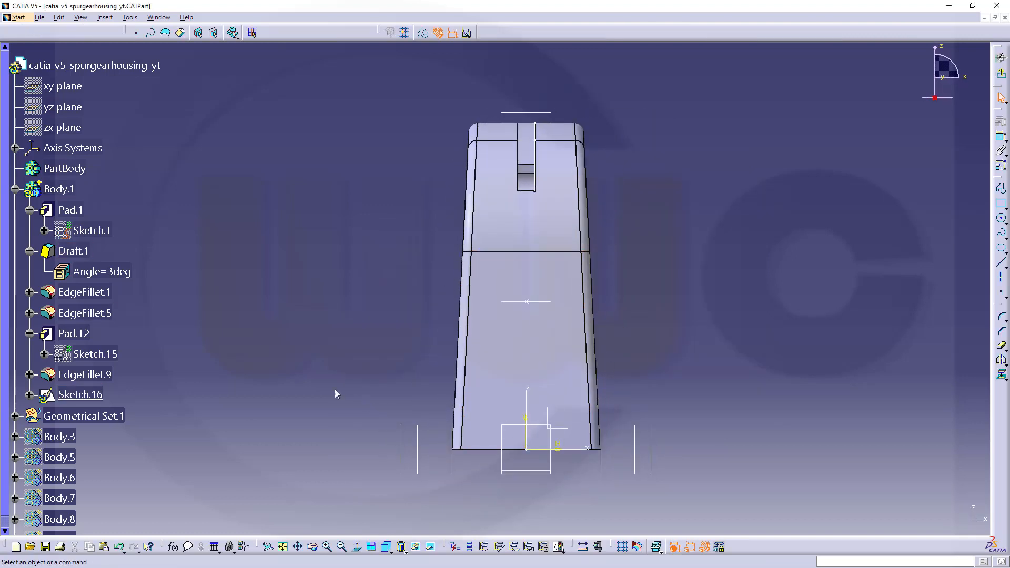
Hide the origin, HDirection and VDirection of the new sketch's absolute axis.
click(29, 395)
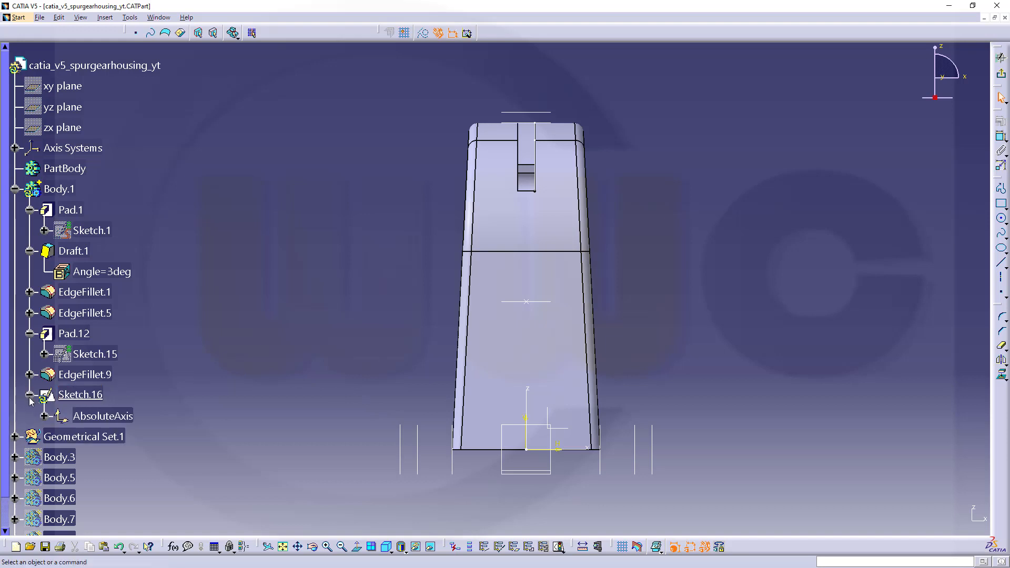
click(45, 417)
click(120, 440)
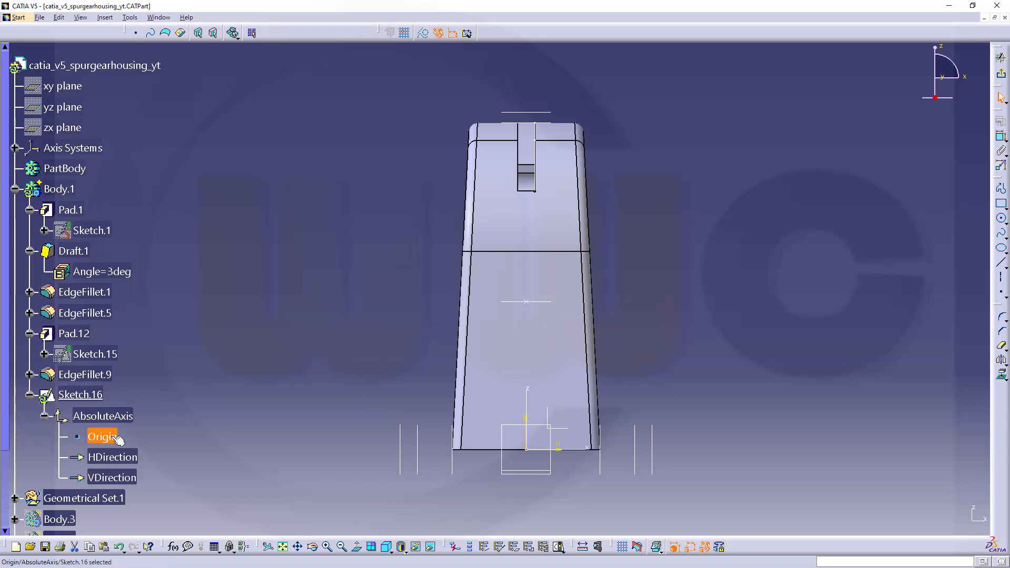
ctrl+click(129, 478)
ctrl+click(126, 458)
right_click(126, 477)
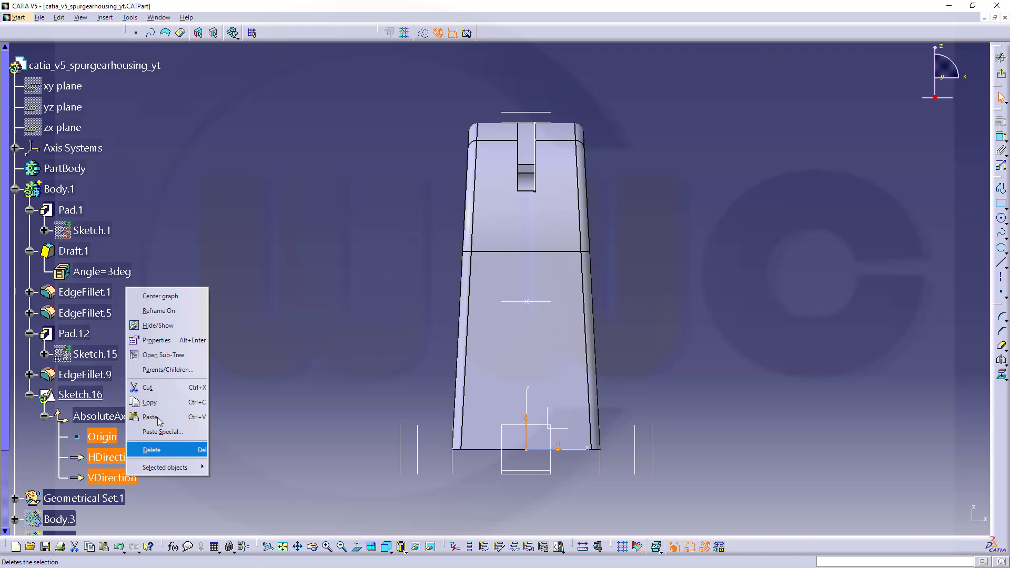
click(158, 326)
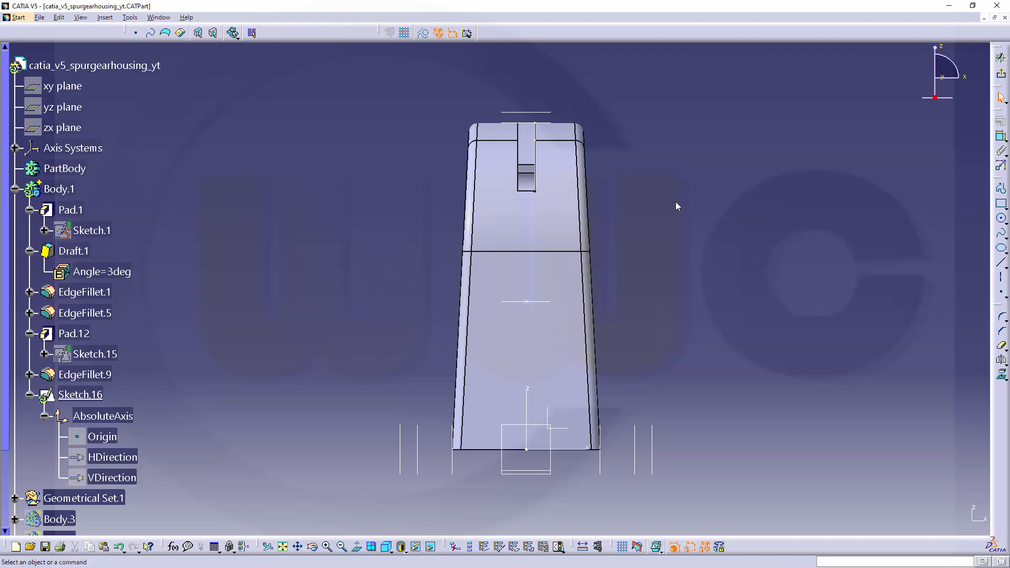
Project the joined curve Join.1 onto the sketch plane.
middle_drag(656, 207, 630, 223)
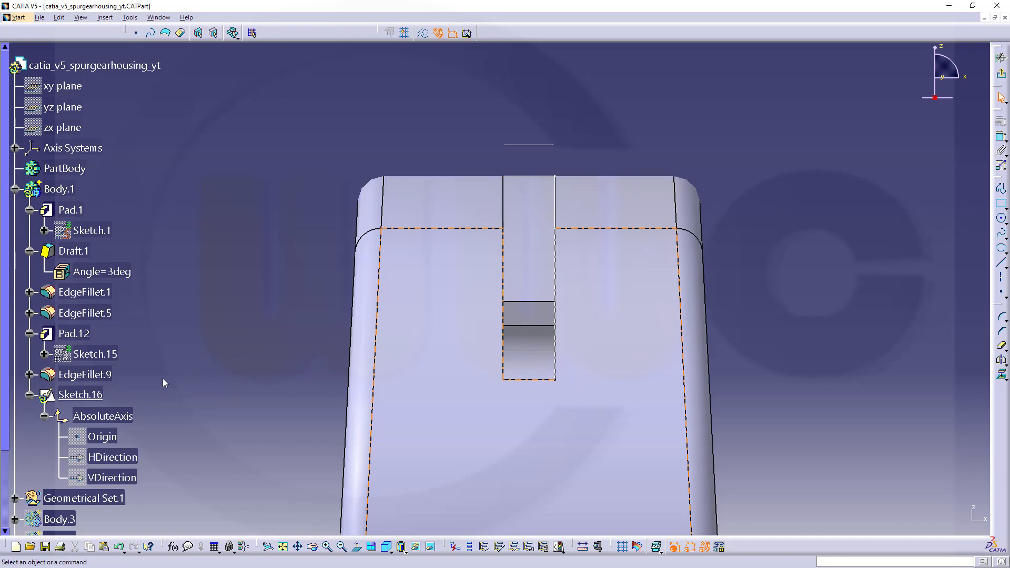
scroll(99, 398, down, 3)
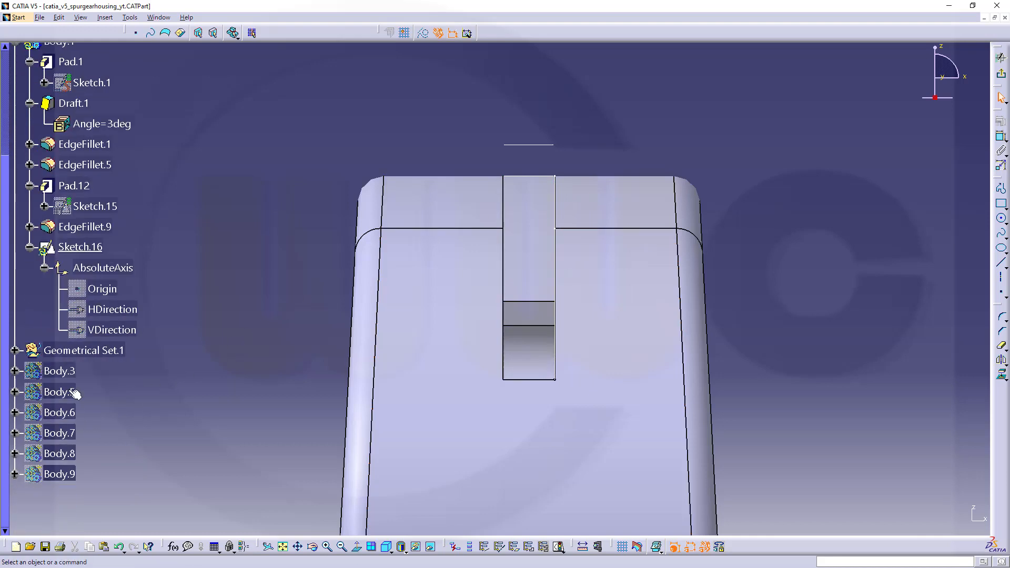
click(15, 356)
scroll(123, 440, down, 3)
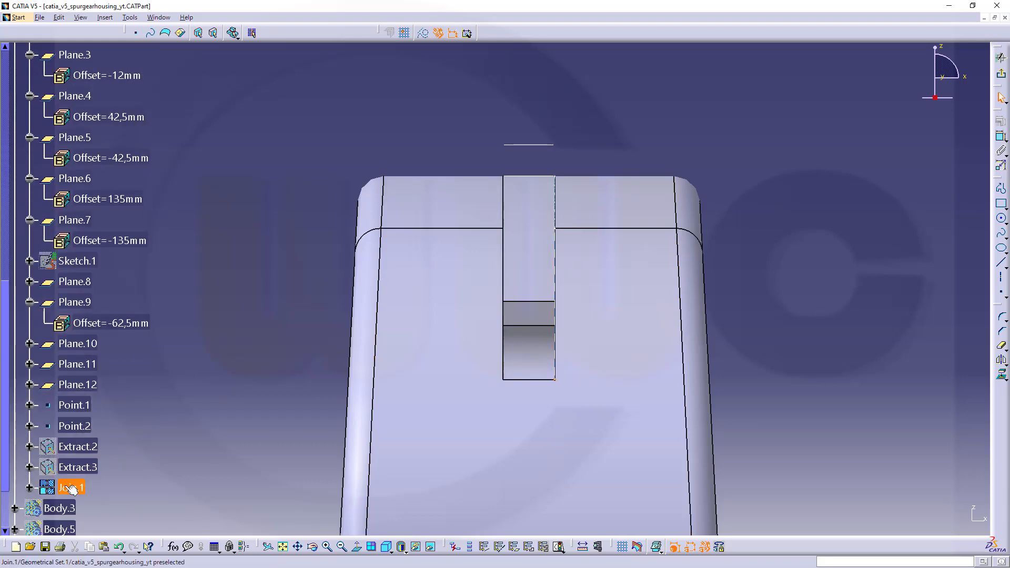
click(1002, 374)
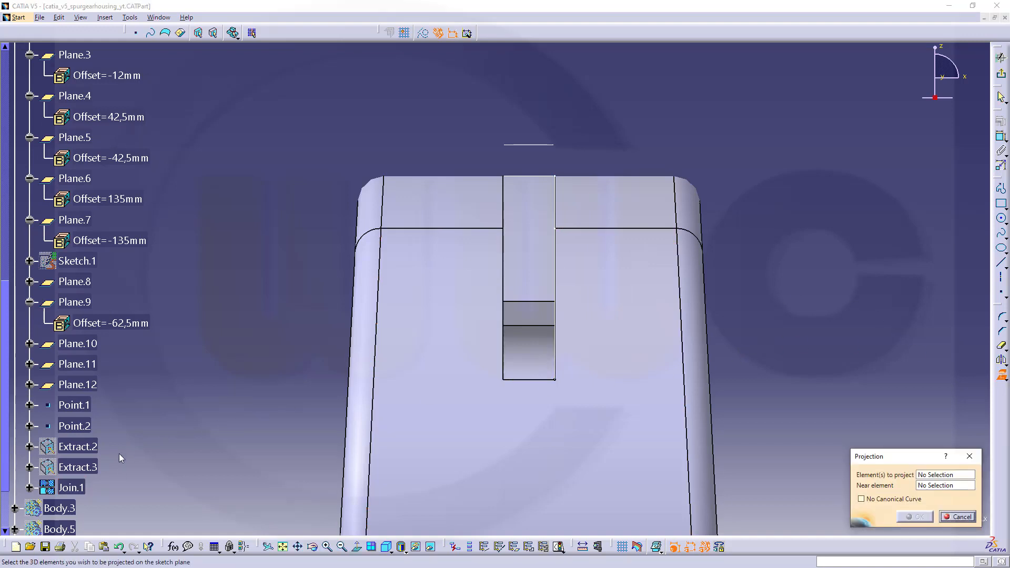
click(71, 487)
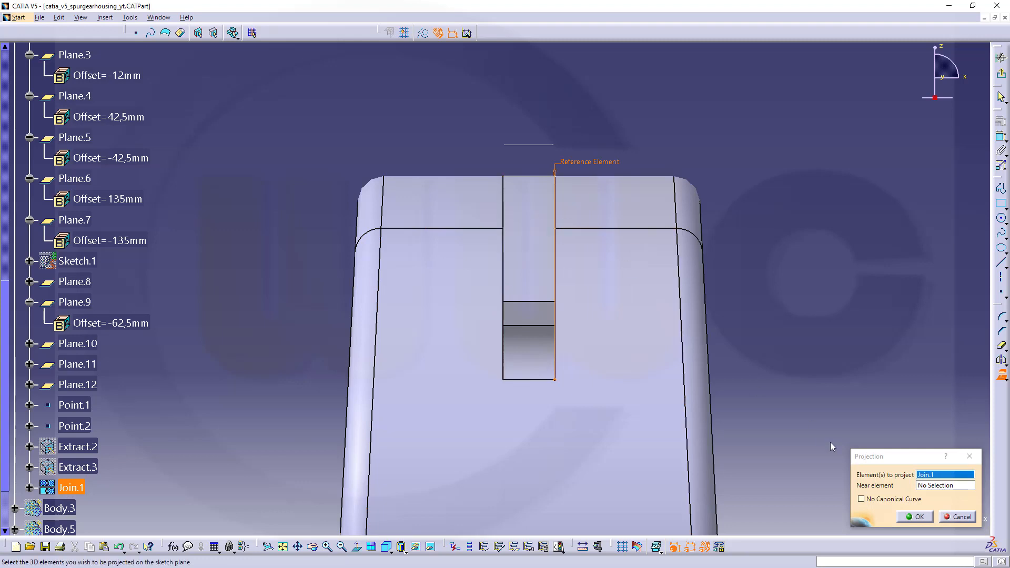
click(918, 517)
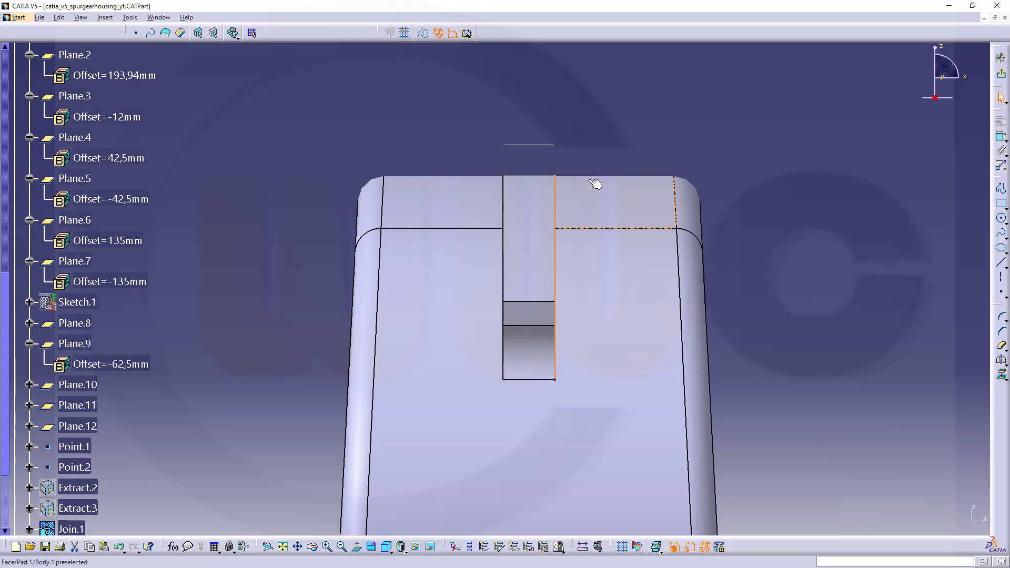
Convert the projected vertical line of Join.1 into a construction element.
mouse_move(584, 173)
middle_down()
mouse_move(558, 164)
mouse_move(587, 109)
middle_up()
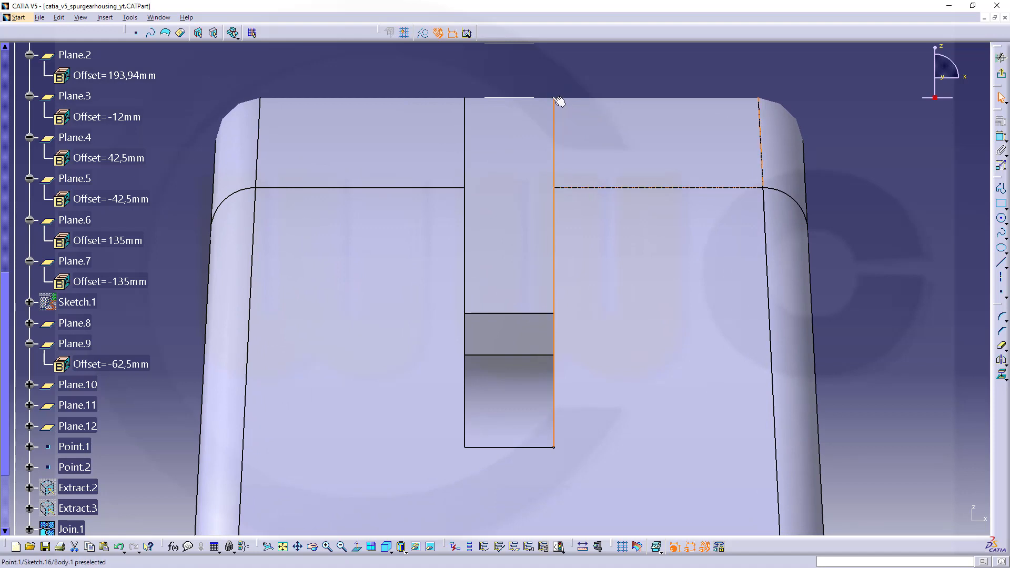
click(559, 101)
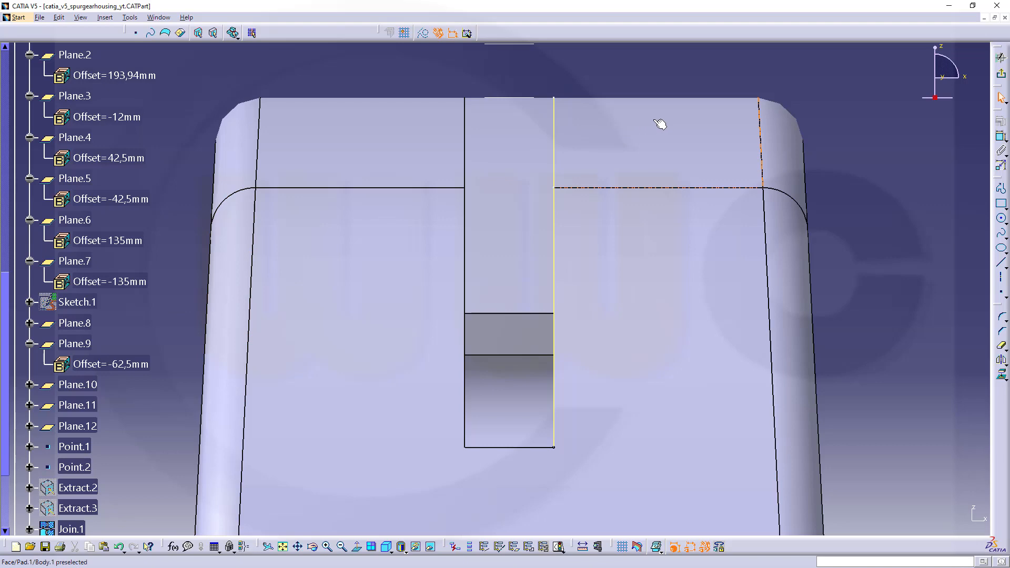
middle_drag(660, 124, 640, 129)
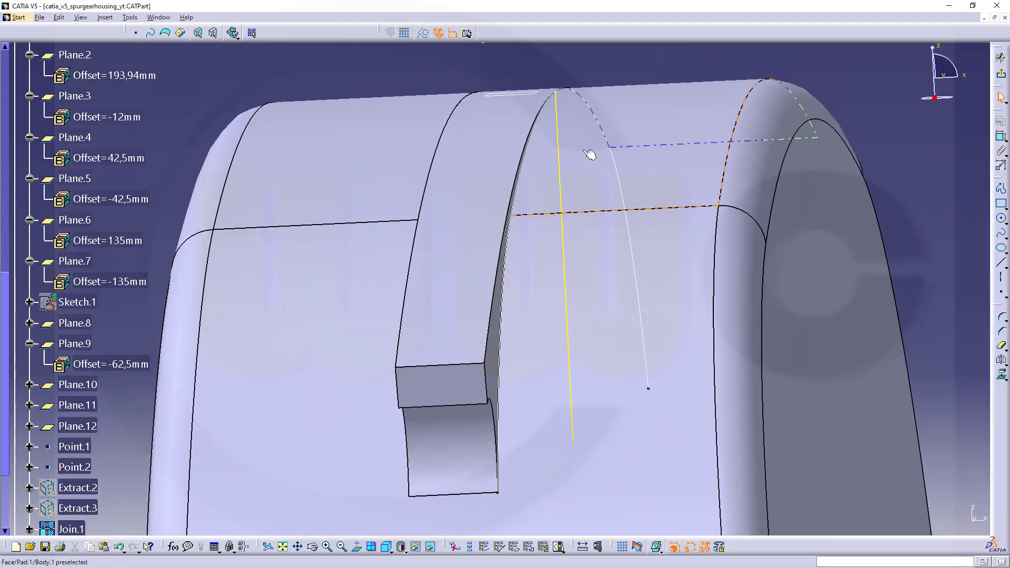
click(560, 153)
click(427, 36)
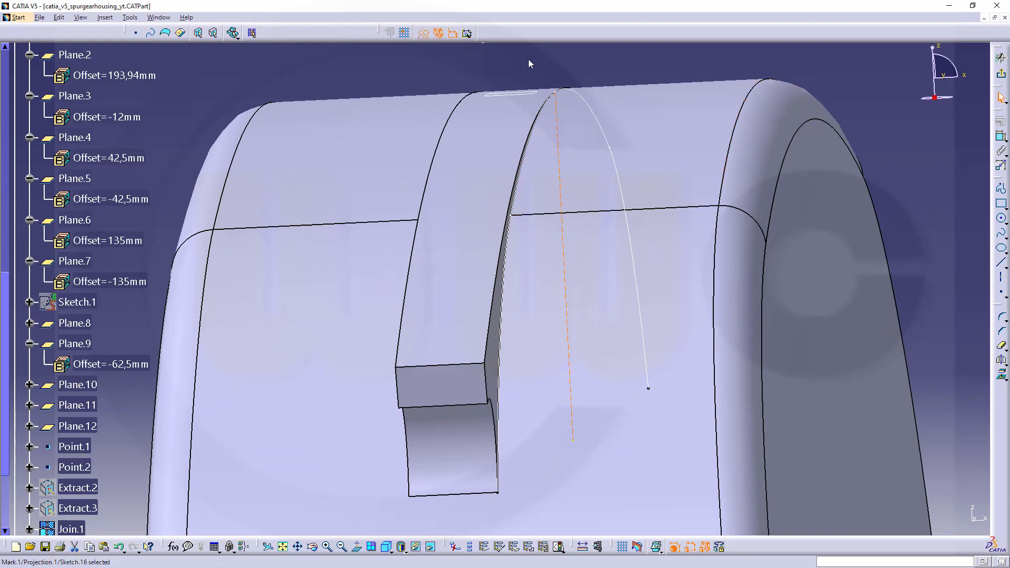
click(553, 64)
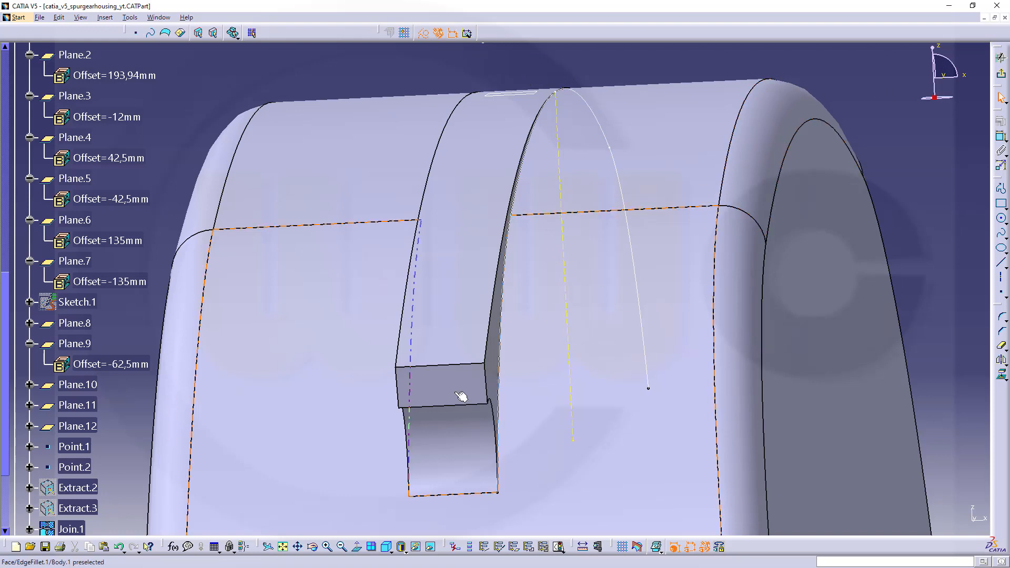
click(357, 548)
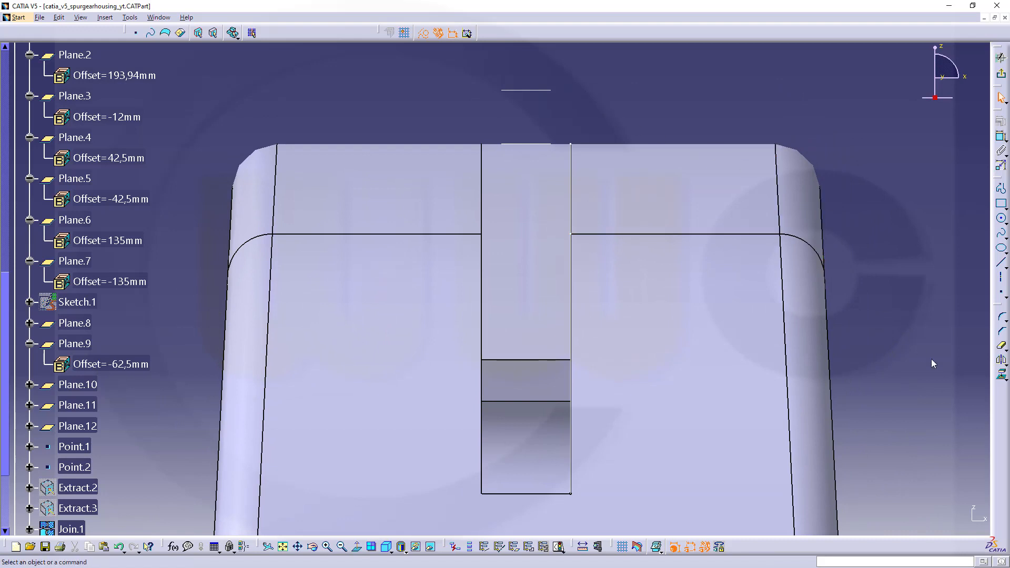
click(1003, 378)
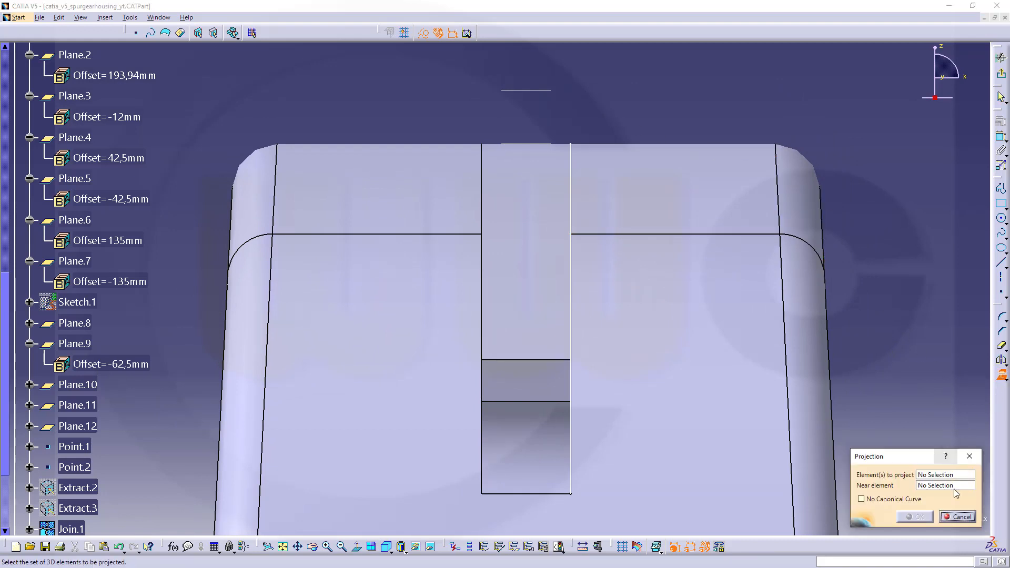
click(968, 524)
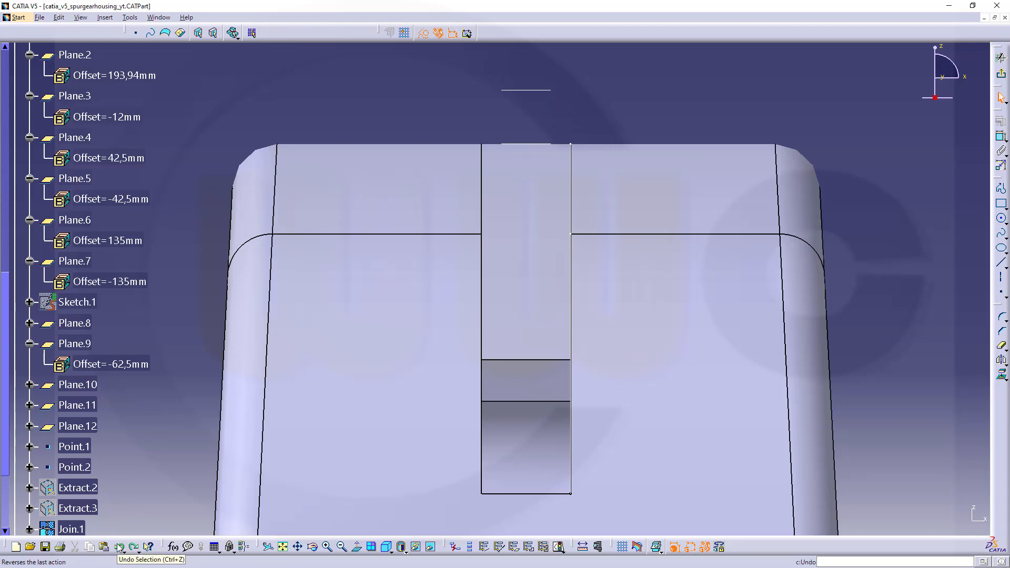
click(638, 112)
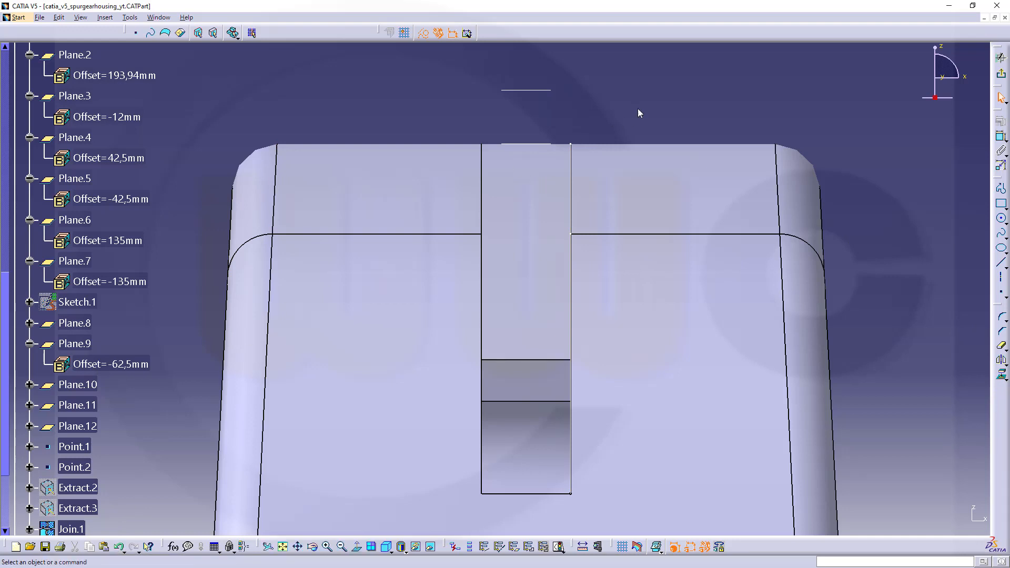
Intersect the joined curve Join.1 with the sketch plane to create a reference point on the rib edge.
click(1000, 378)
click(971, 388)
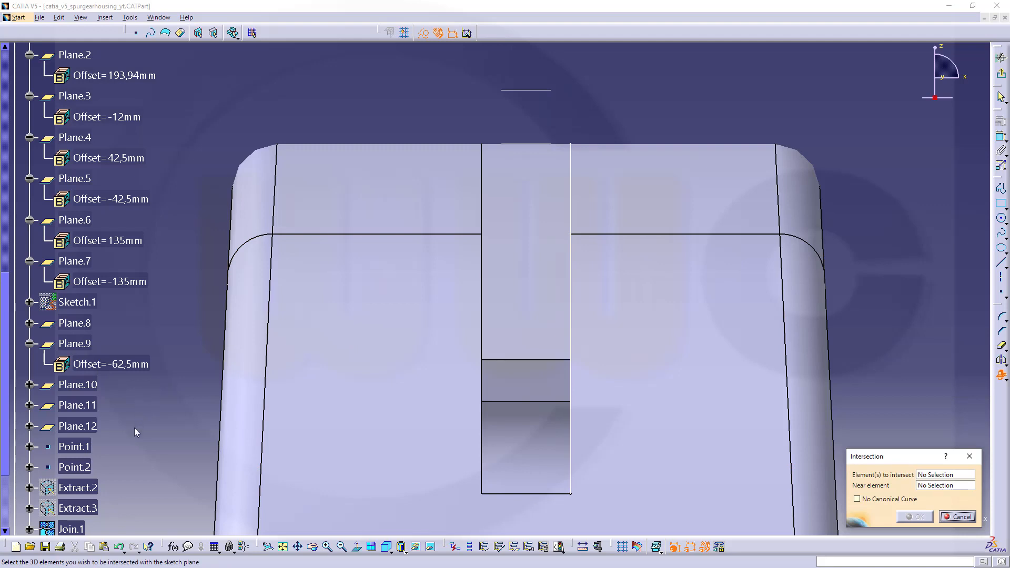
scroll(134, 428, down, 2)
click(71, 479)
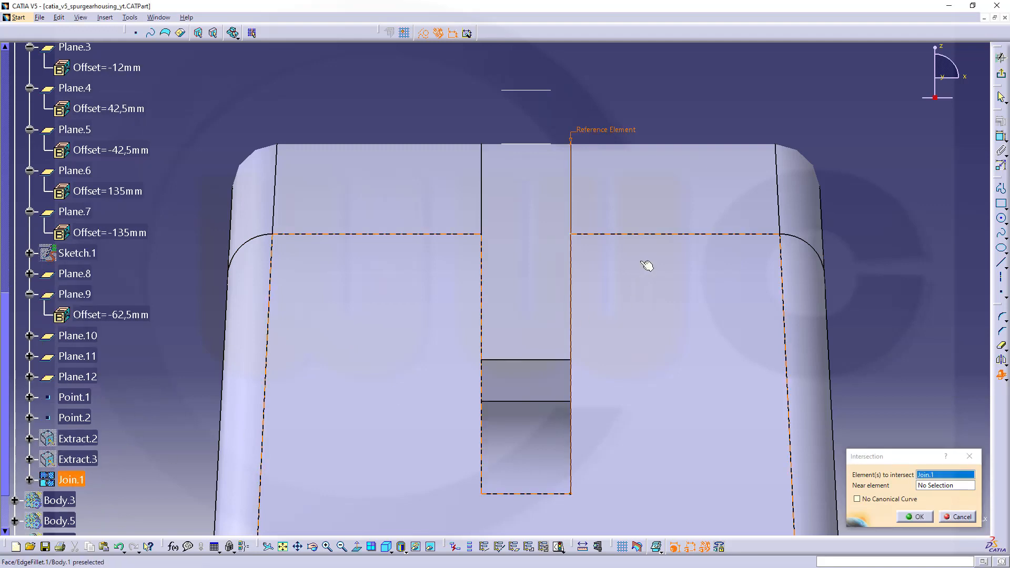
click(917, 517)
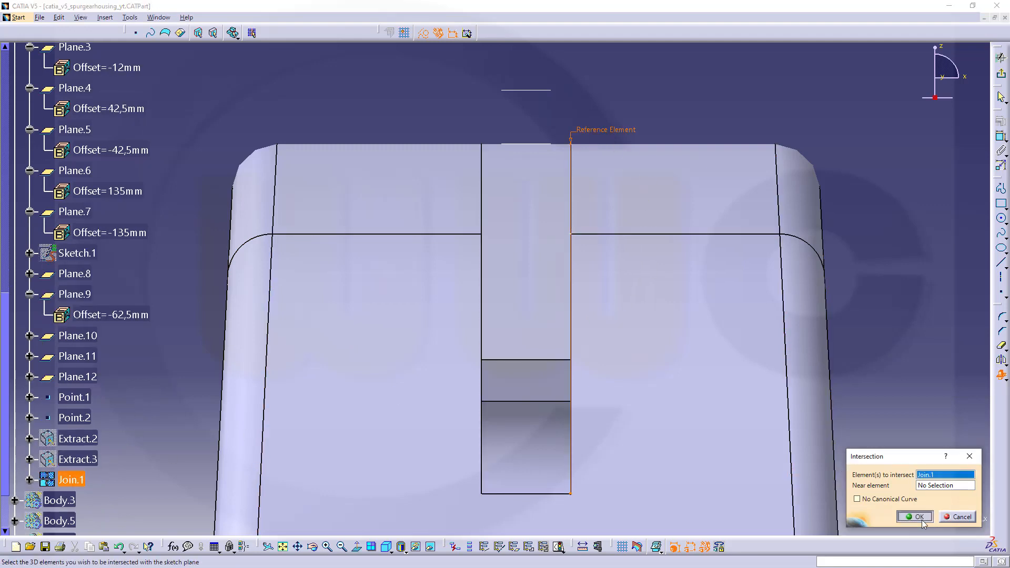
click(593, 103)
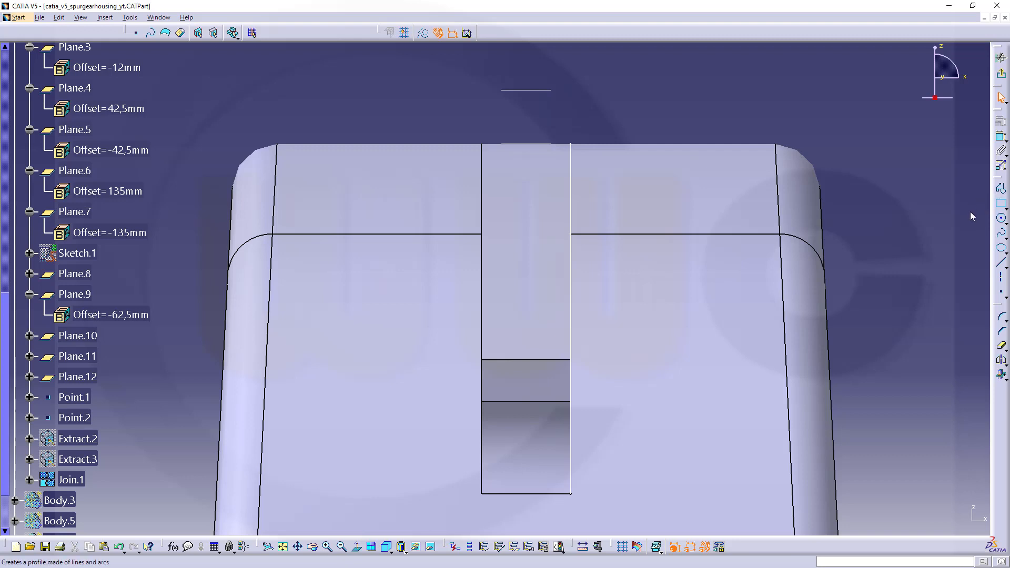
Sketch a closed triangular profile with sides about 17 mm long, rising from its lower vertex on the rib's top edge.
click(1002, 188)
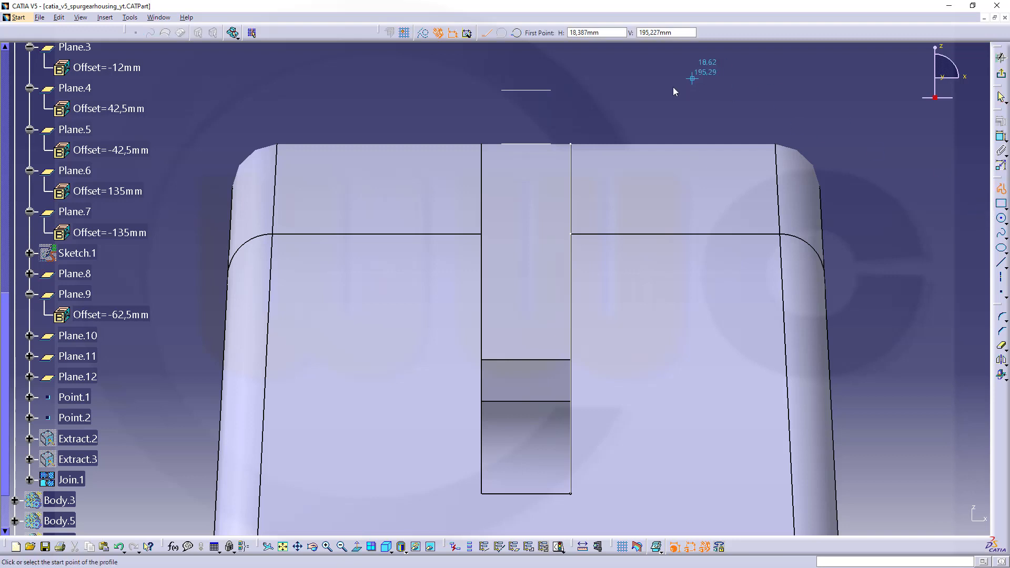
click(572, 143)
middle_drag(588, 84, 578, 186)
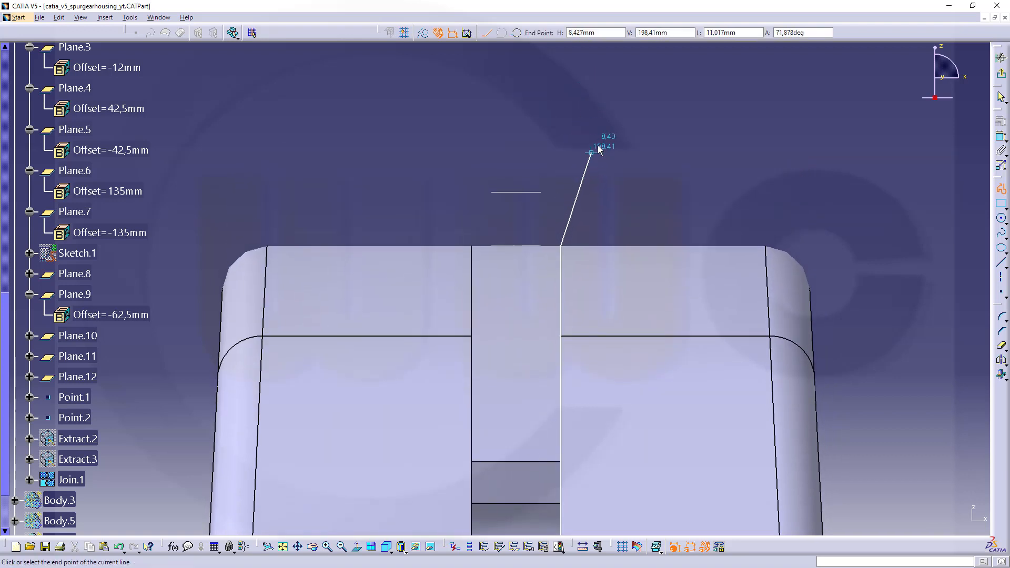
click(600, 107)
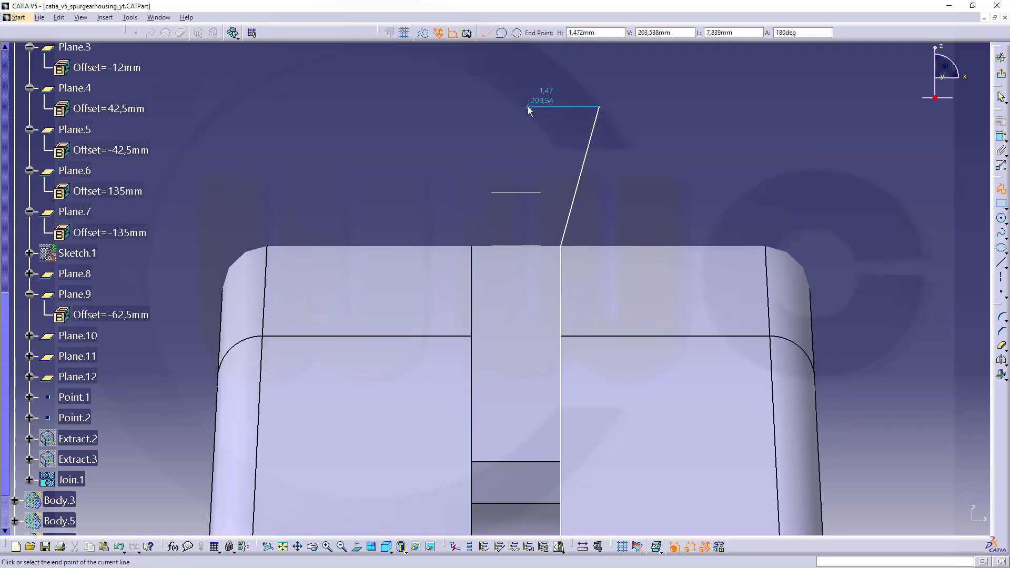
click(521, 99)
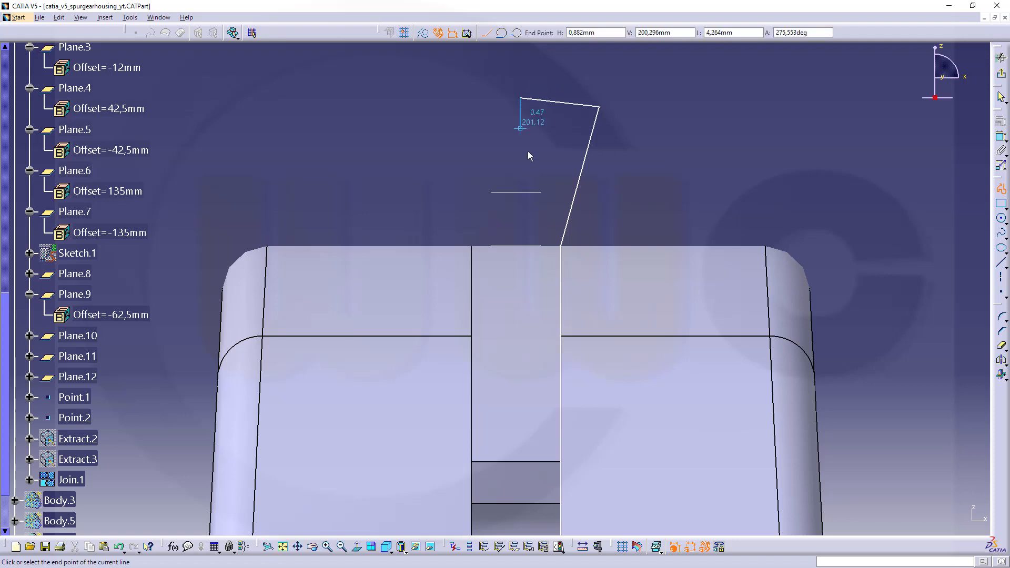
click(567, 247)
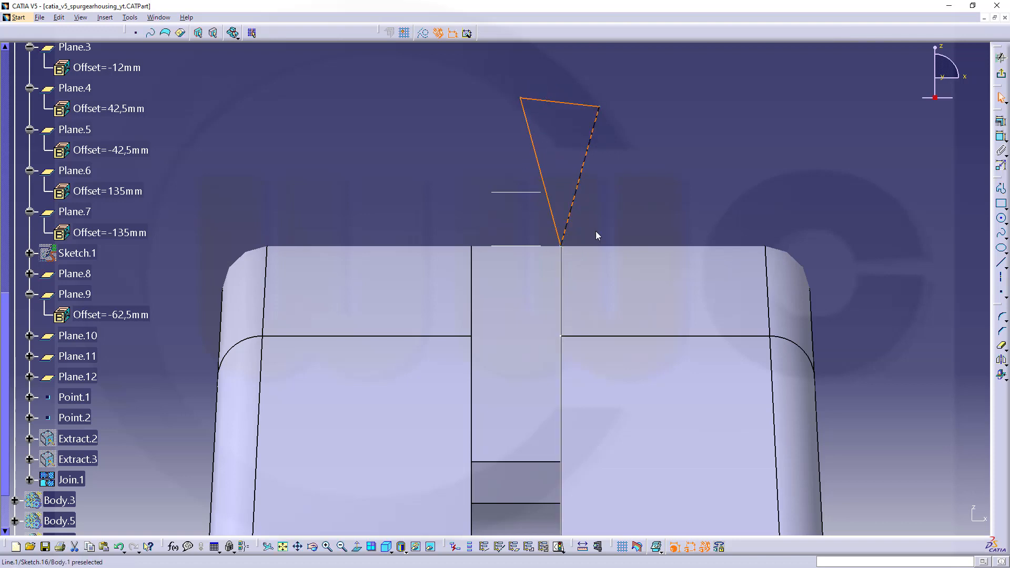
Constrain the angle between the triangle's inner slanted line and the Z axis to 10 degrees.
middle_drag(678, 192, 735, 306)
click(1000, 137)
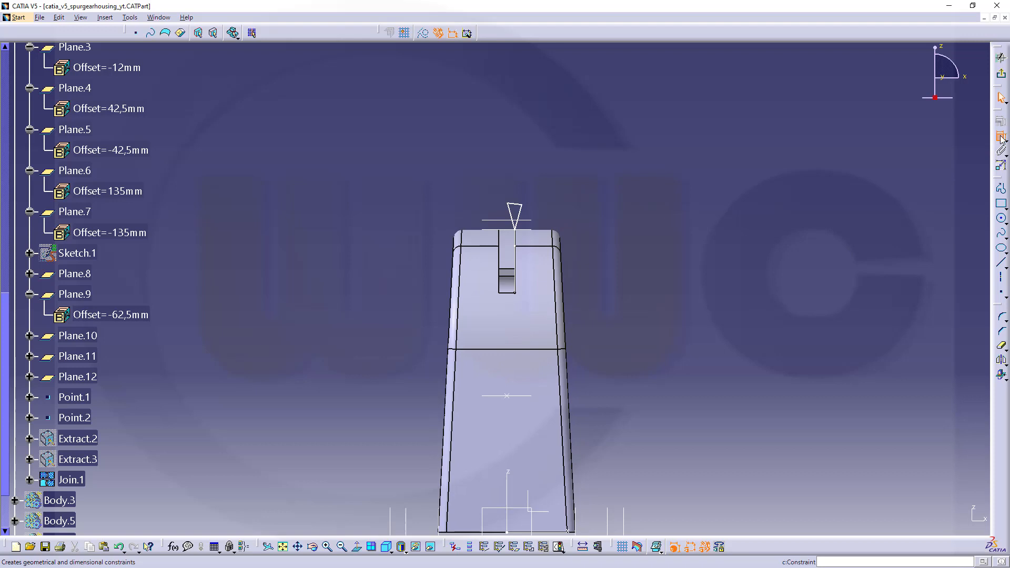
click(521, 441)
click(514, 217)
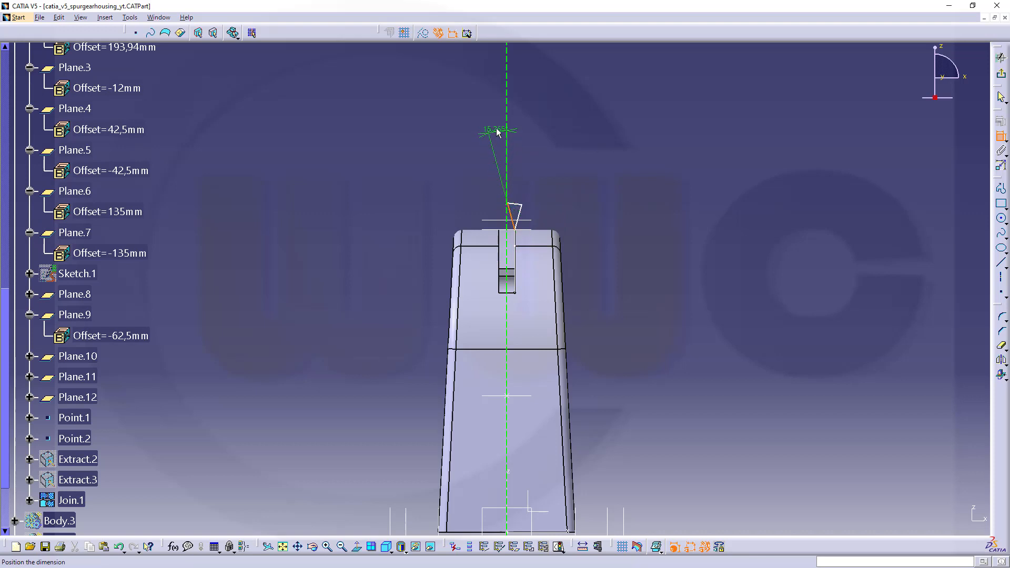
click(498, 127)
double_click(500, 125)
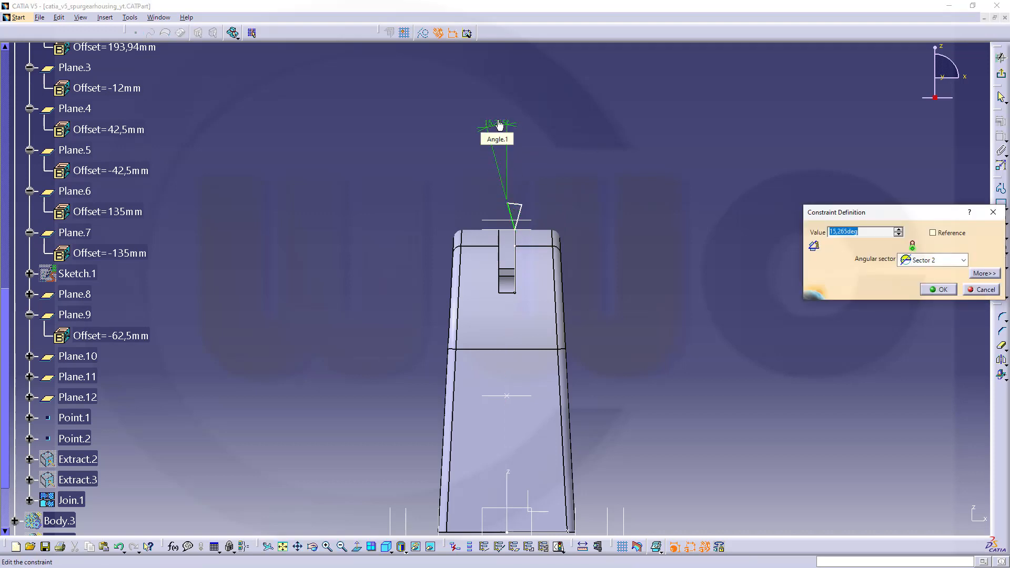
key(Return)
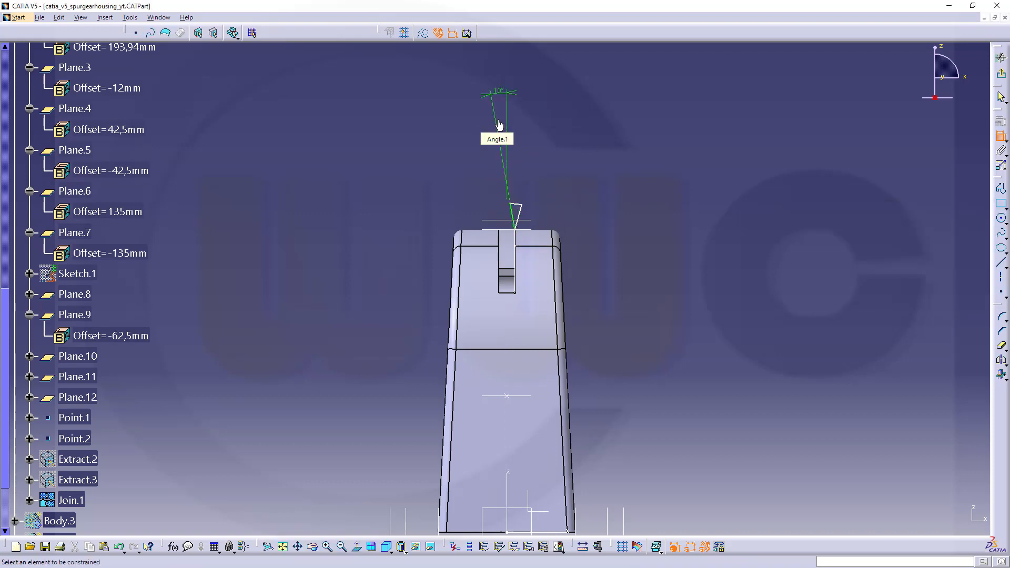
Stretch the triangle's upper line up to about V 230 mm, clear of the housing, and exit the sketch.
mouse_move(574, 193)
middle_down()
mouse_move(580, 208)
mouse_move(580, 160)
mouse_move(582, 197)
mouse_move(593, 139)
middle_up()
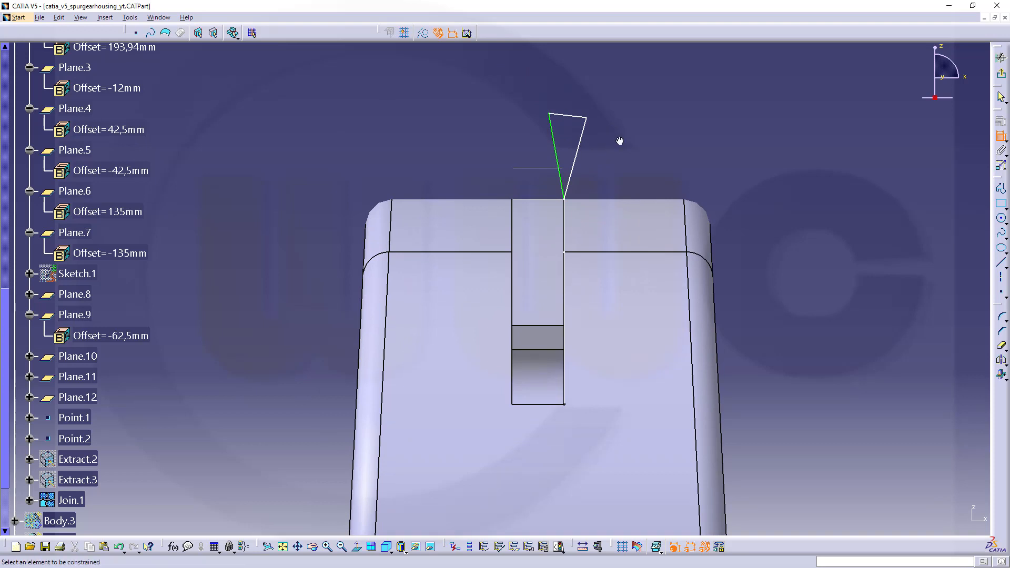
mouse_move(618, 139)
middle_down()
mouse_move(632, 176)
mouse_move(664, 184)
middle_up()
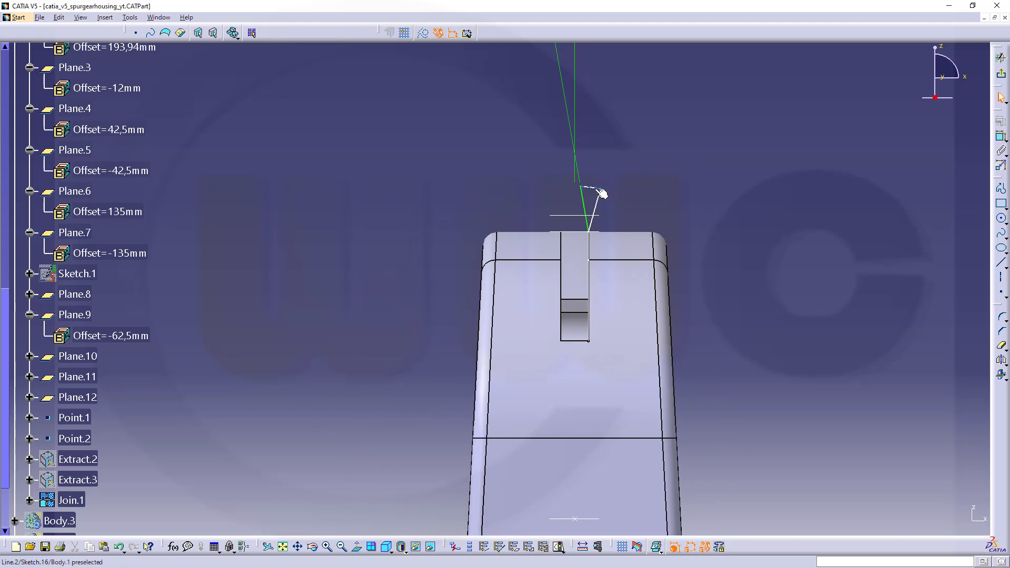
drag(600, 188, 605, 116)
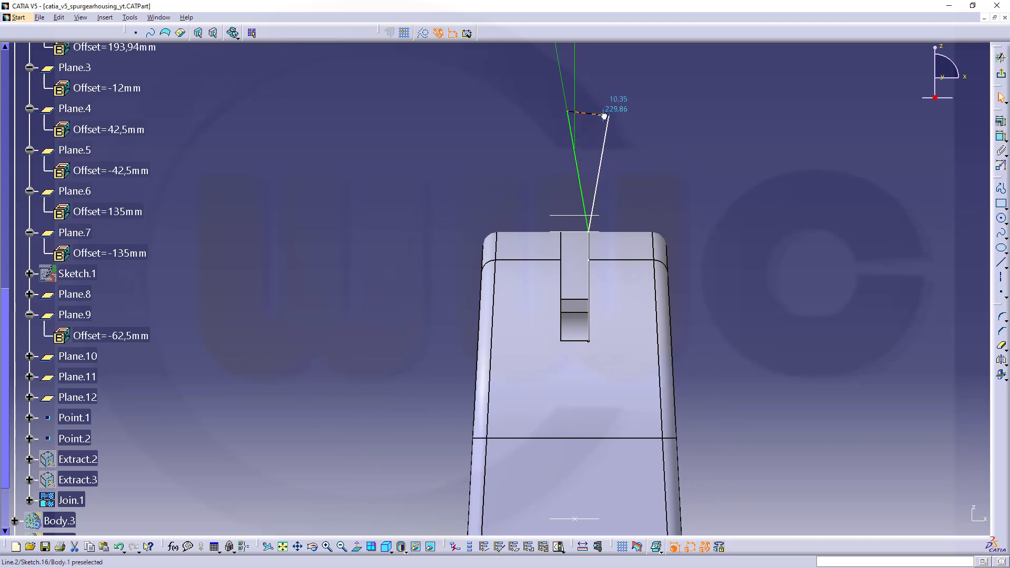
middle_drag(661, 161, 593, 221)
click(660, 206)
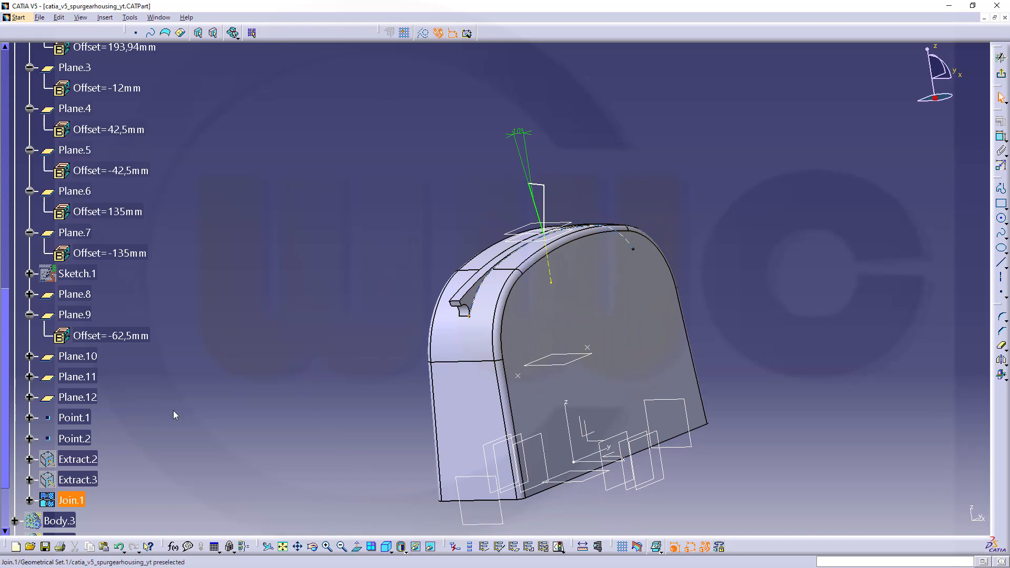
click(1001, 73)
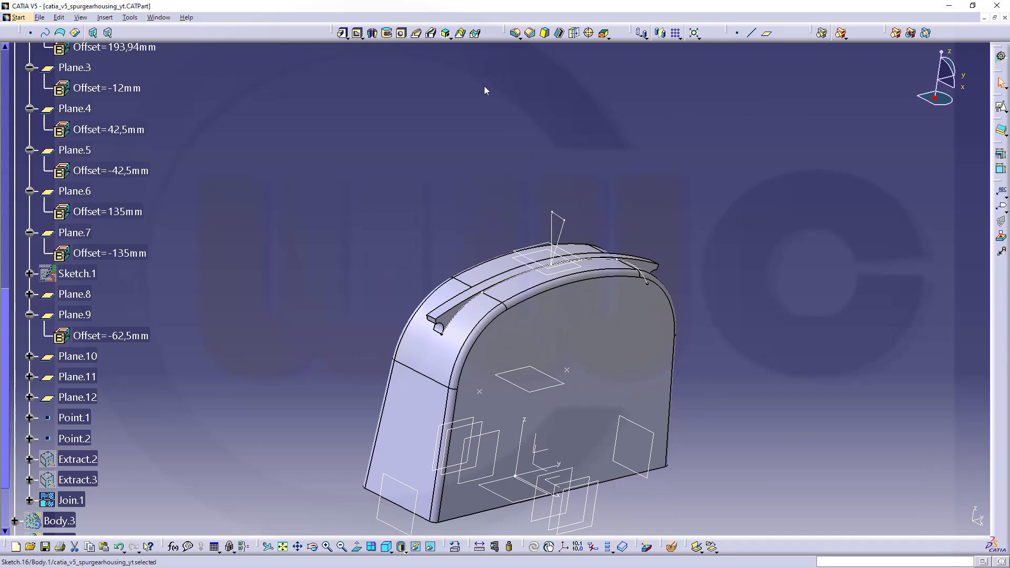
Cut a slot with the triangular profile Sketch.16 along the center curve Join.1, keeping the angle.
click(431, 34)
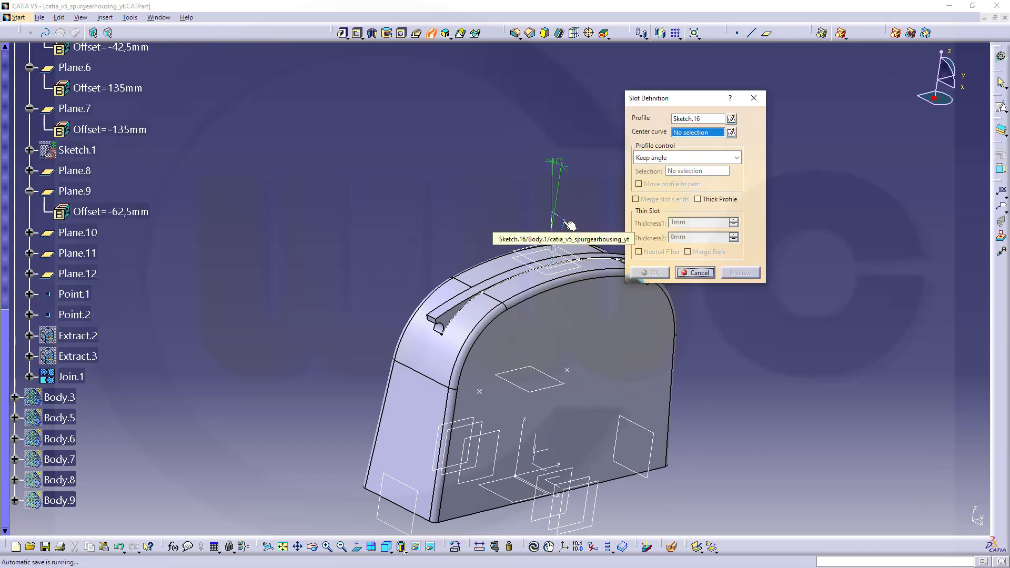
click(698, 121)
click(569, 223)
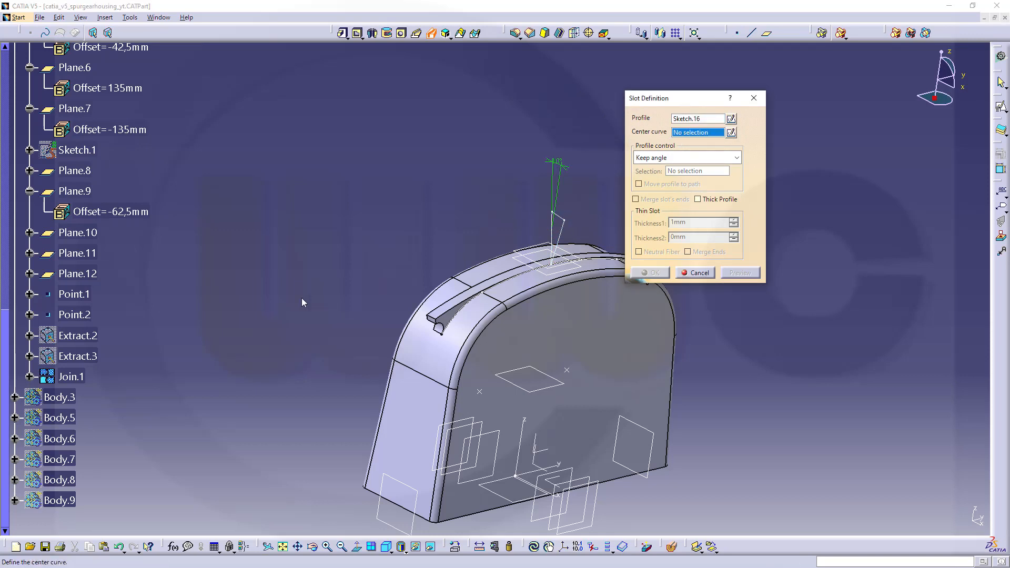
click(71, 377)
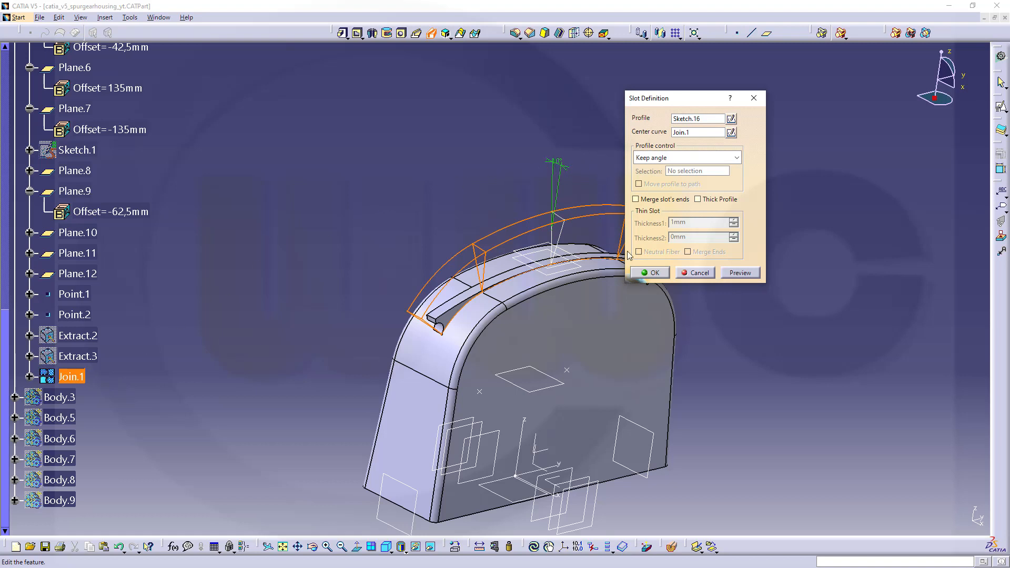
click(653, 273)
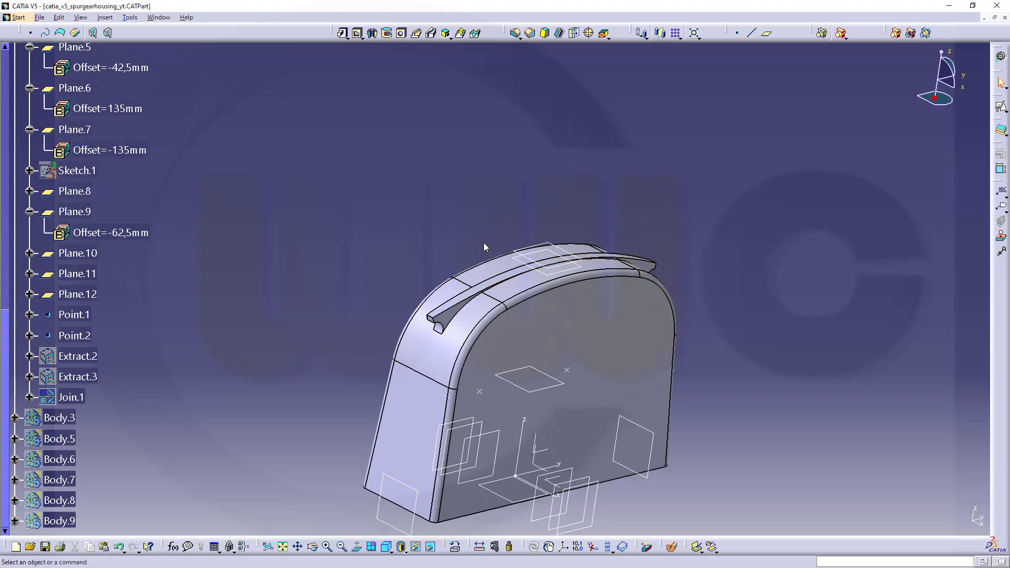
Mirror Slot.1 about the YZ plane of the absolute axis system.
middle_drag(485, 247, 334, 464)
middle_drag(488, 426, 456, 319)
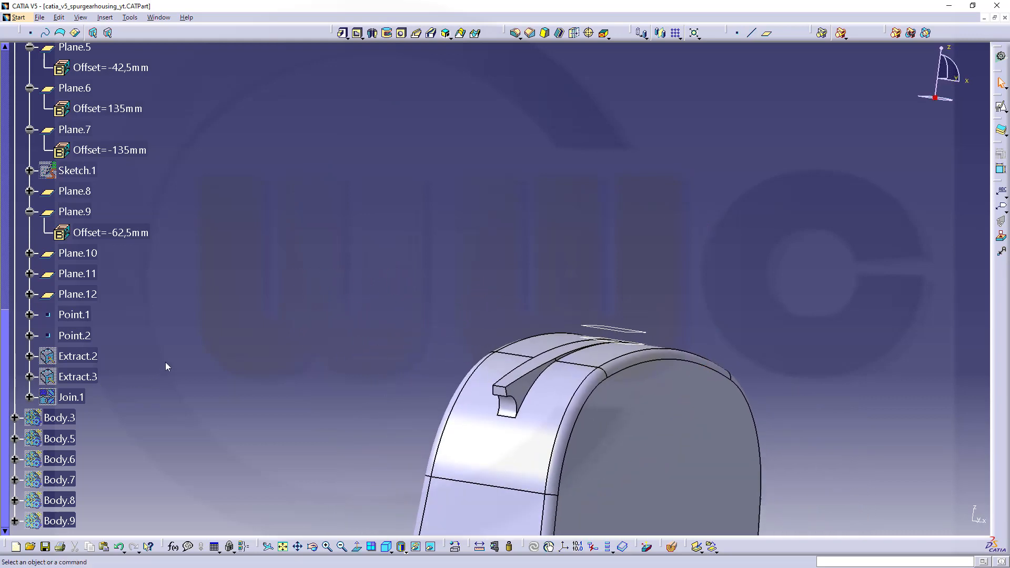
scroll(166, 348, up, 6)
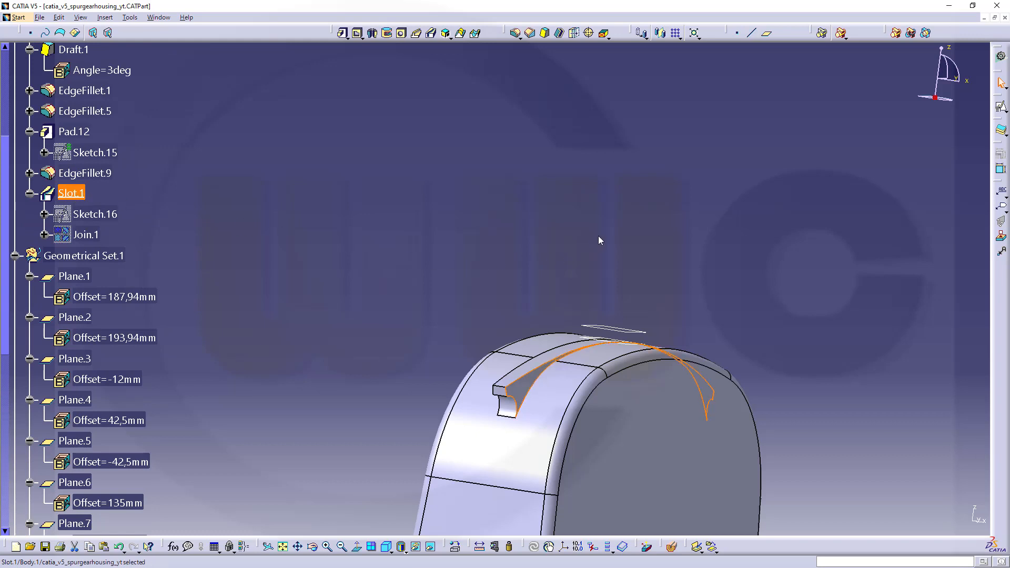
click(660, 34)
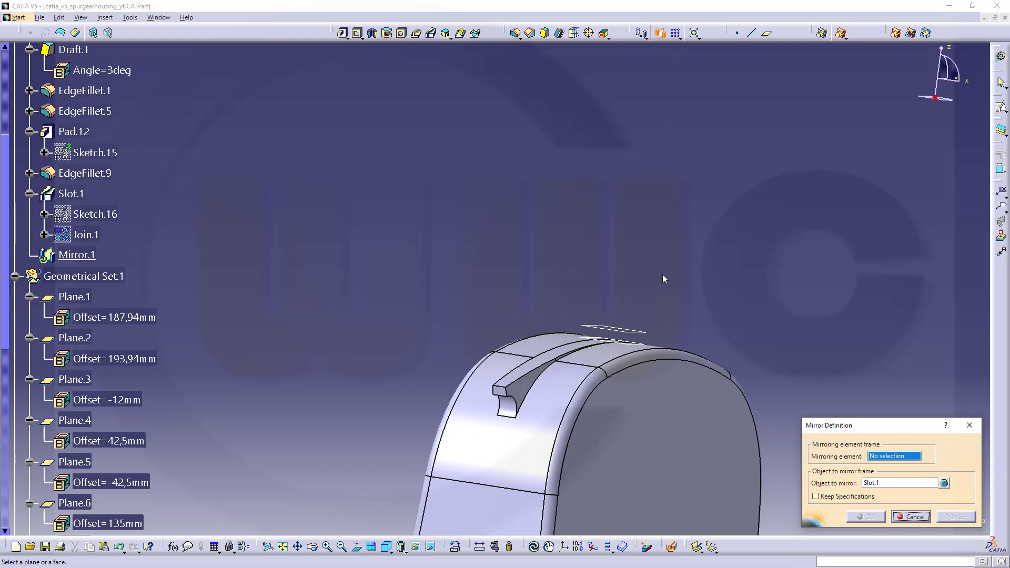
middle_drag(663, 275, 654, 204)
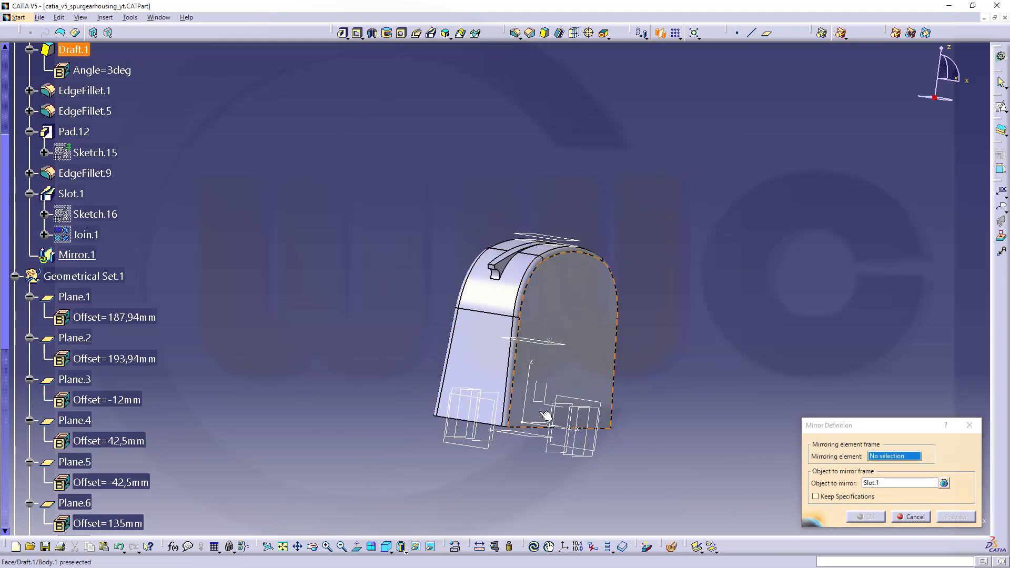
click(534, 402)
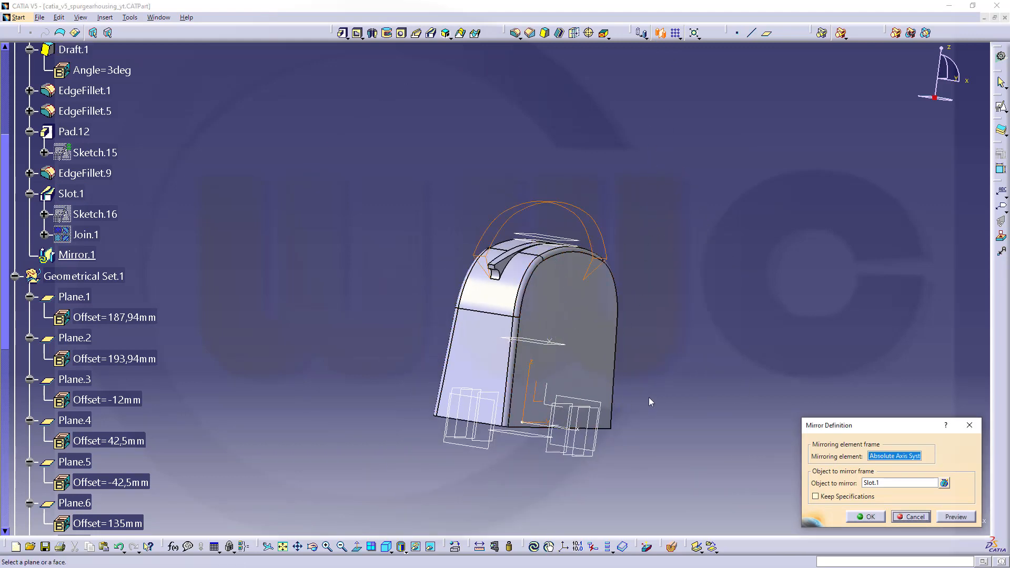
click(871, 517)
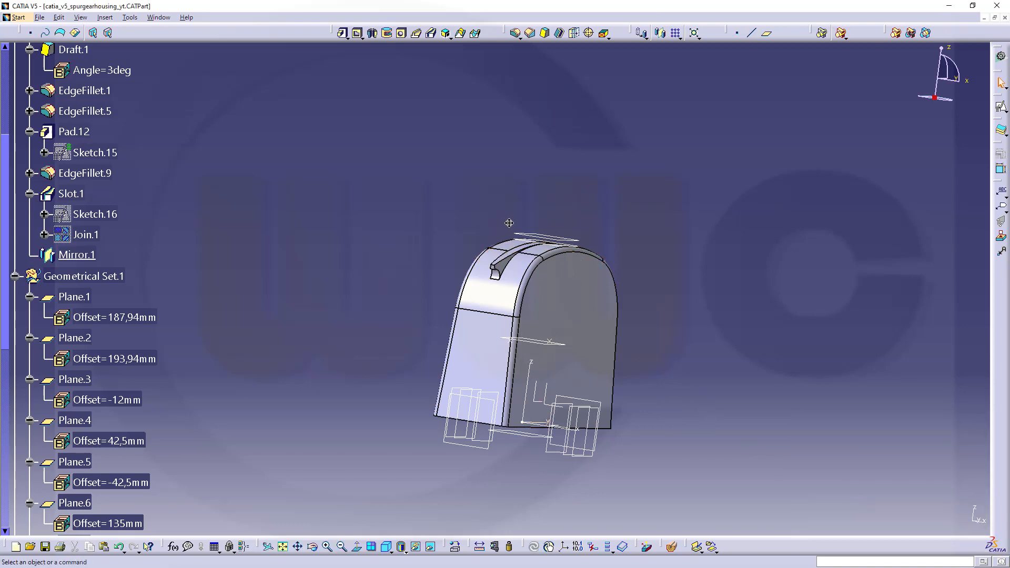
Show the hidden bodies Body.3, Body.5, Body.6, Body.7, Body.8 and Body.9.
middle_drag(515, 224, 546, 293)
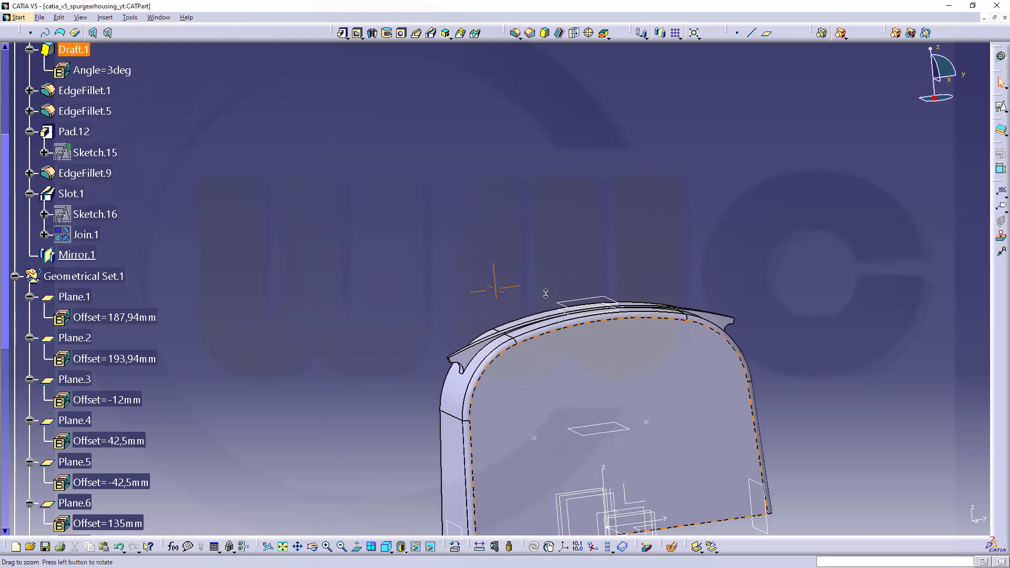
middle_drag(567, 366, 559, 302)
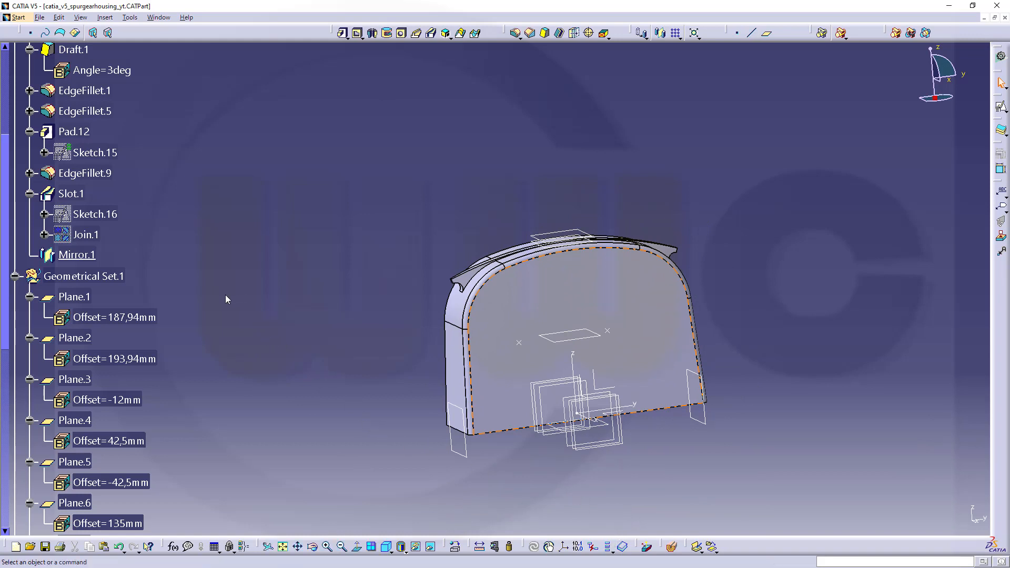
scroll(225, 297, down, 5)
scroll(224, 300, down, 6)
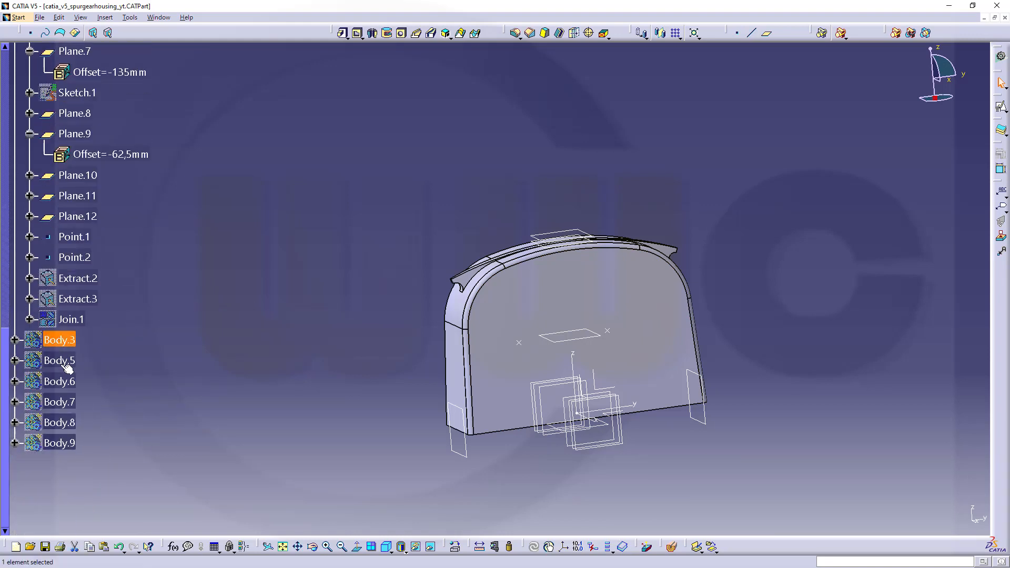
shift+click(62, 445)
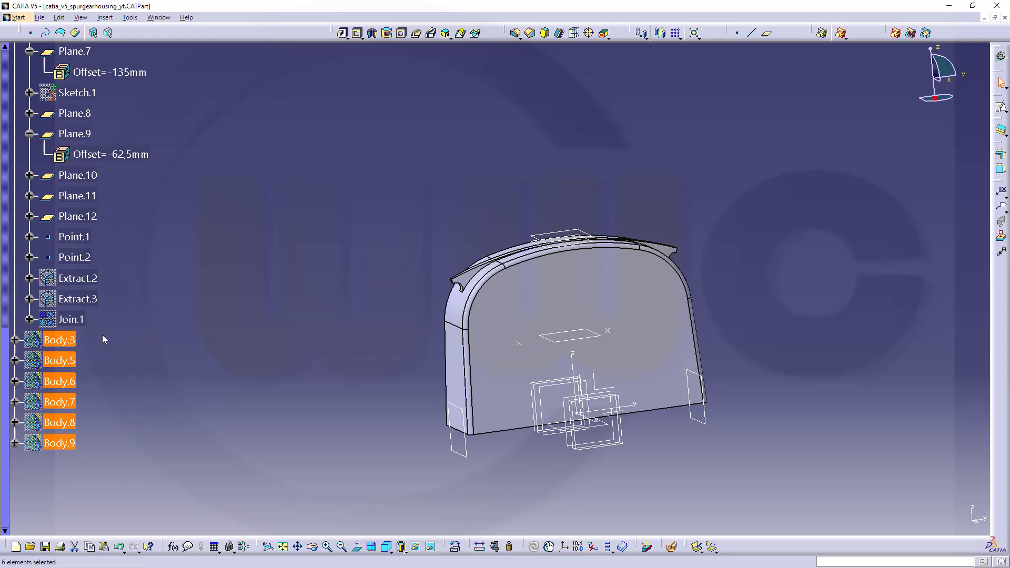
right_click(60, 341)
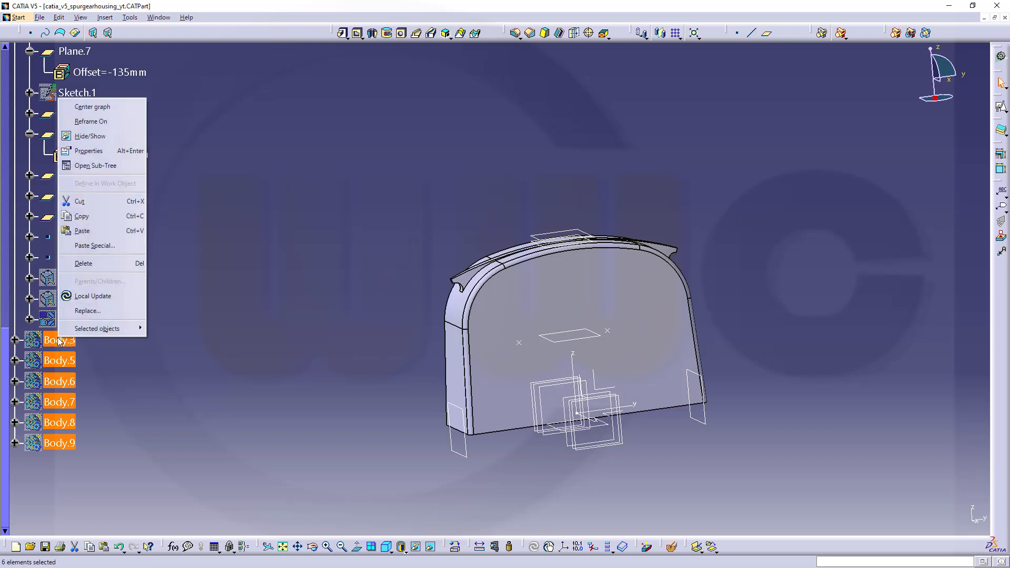
click(90, 136)
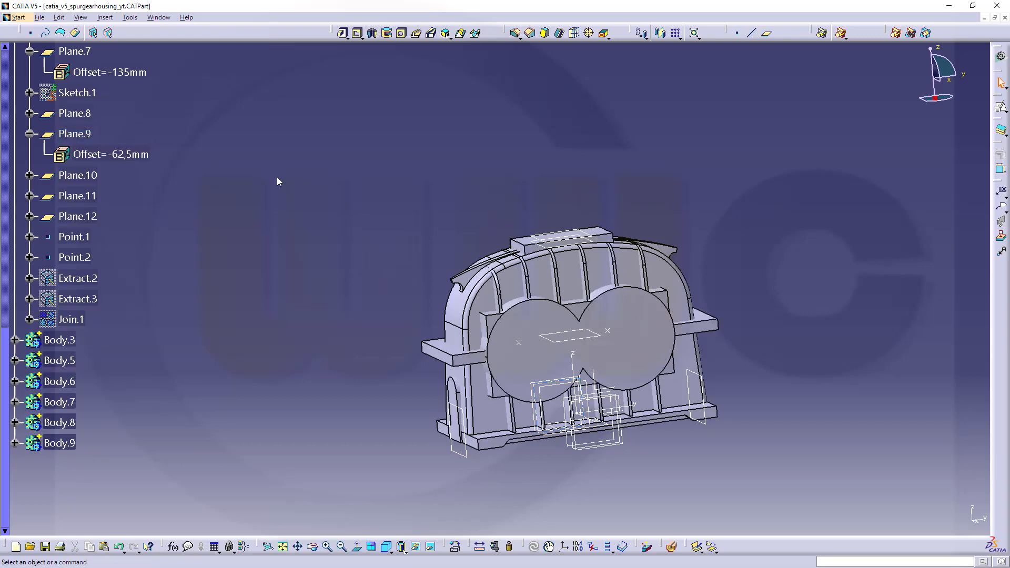